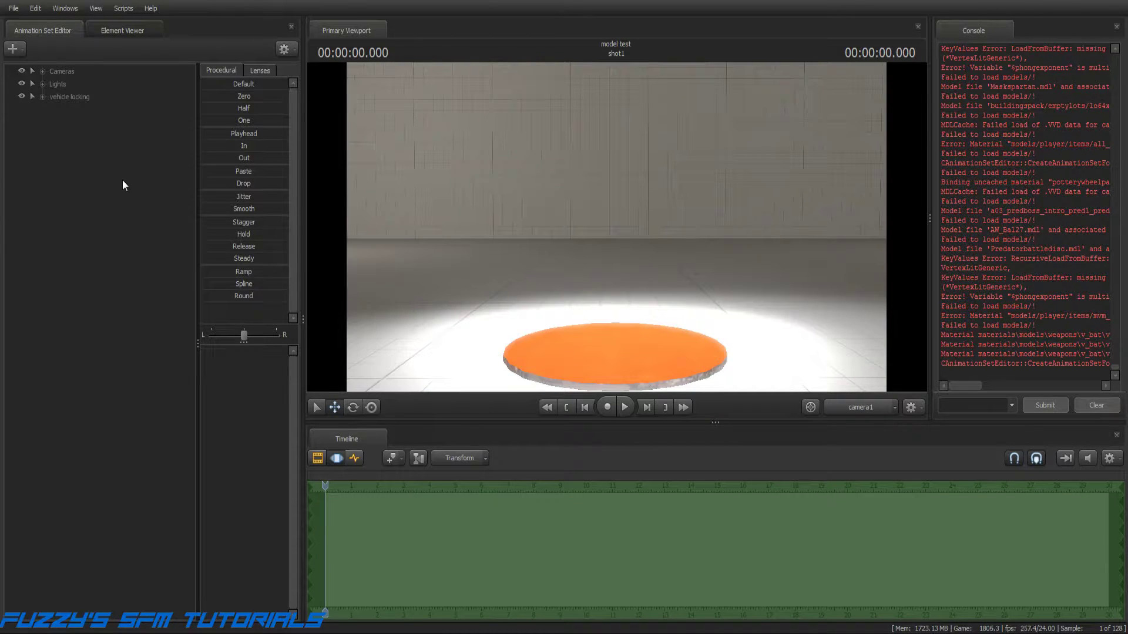
Add a new animation set for the player\hwm\scout.mdl model, filtering for hwm\scout in the tf_movies mod
{"action": "left_click", "coordinate": [13, 49]}
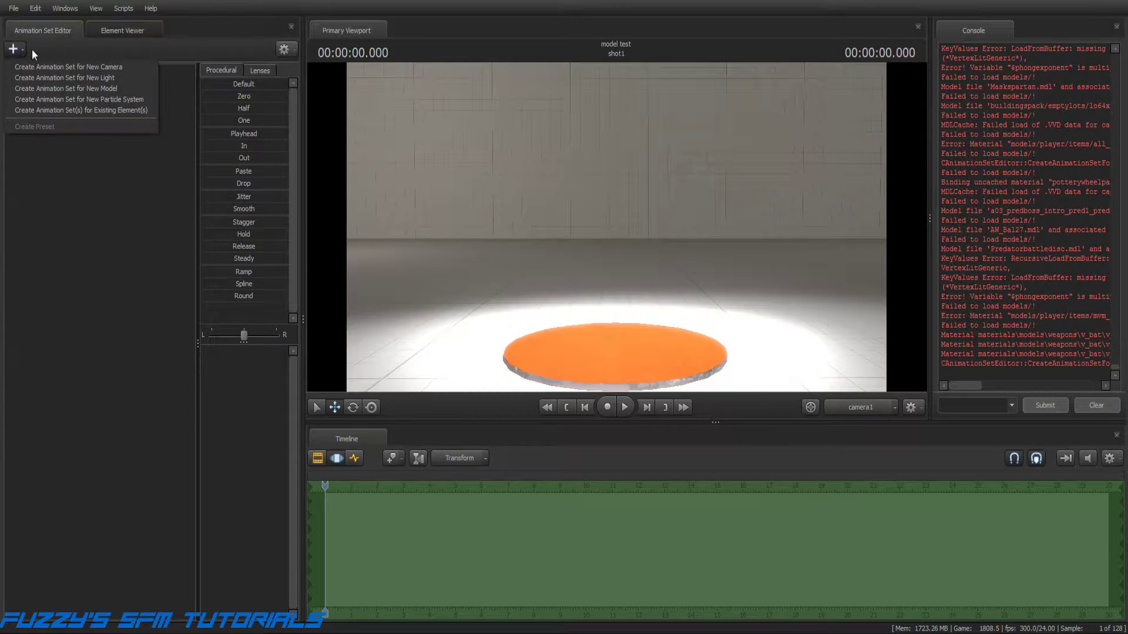
{"action": "left_click", "coordinate": [76, 88]}
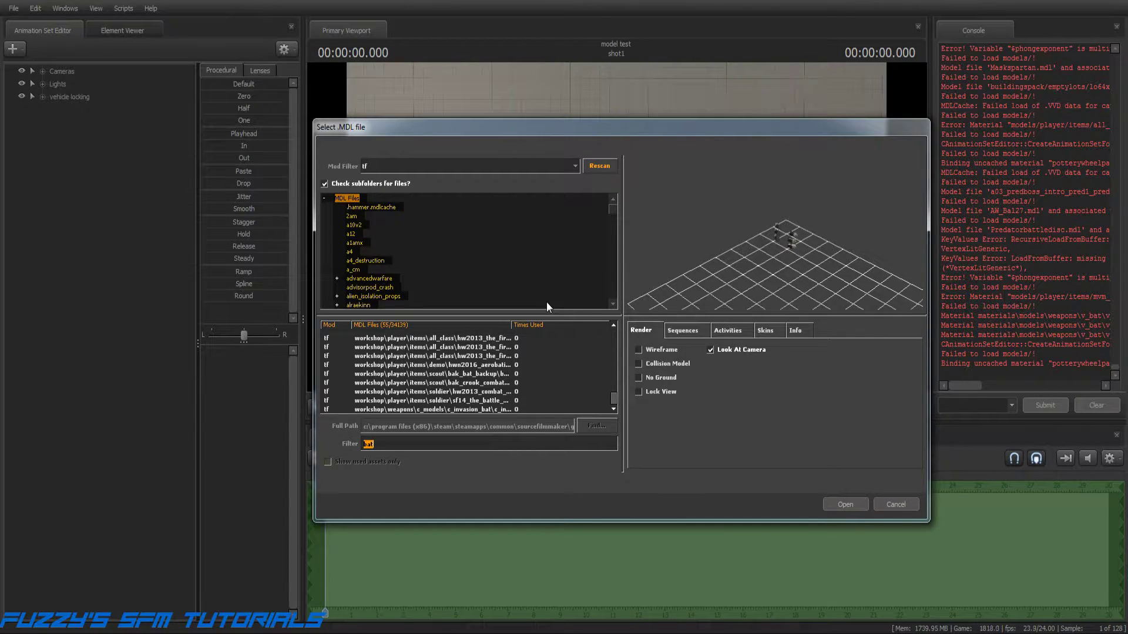
{"action": "type", "text": "hw"}
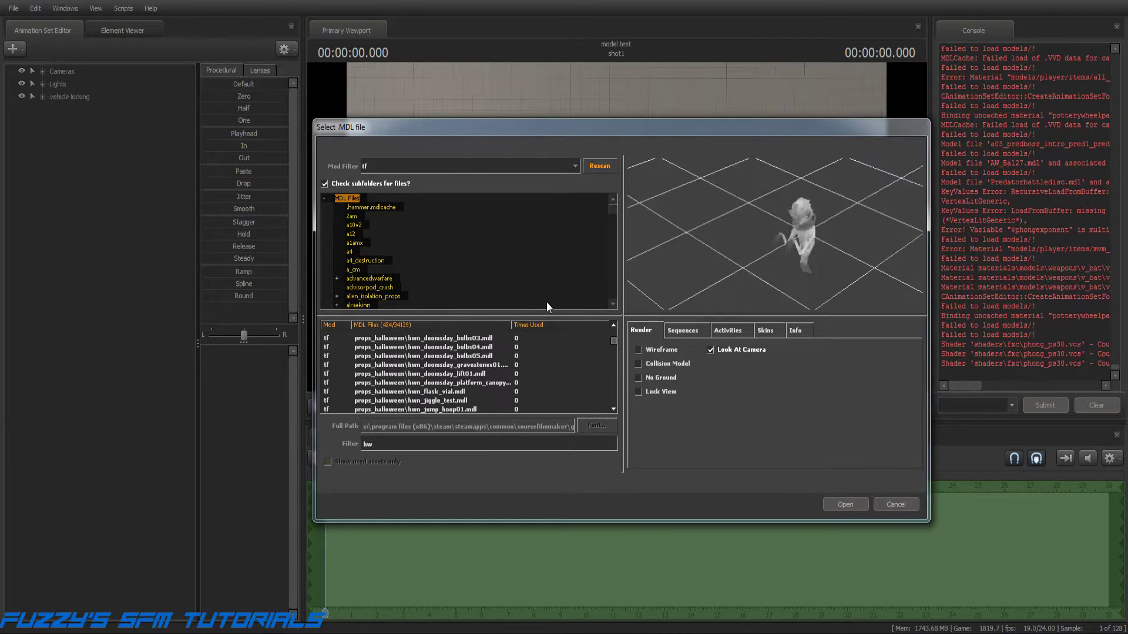
{"action": "type", "text": "m\\scout"}
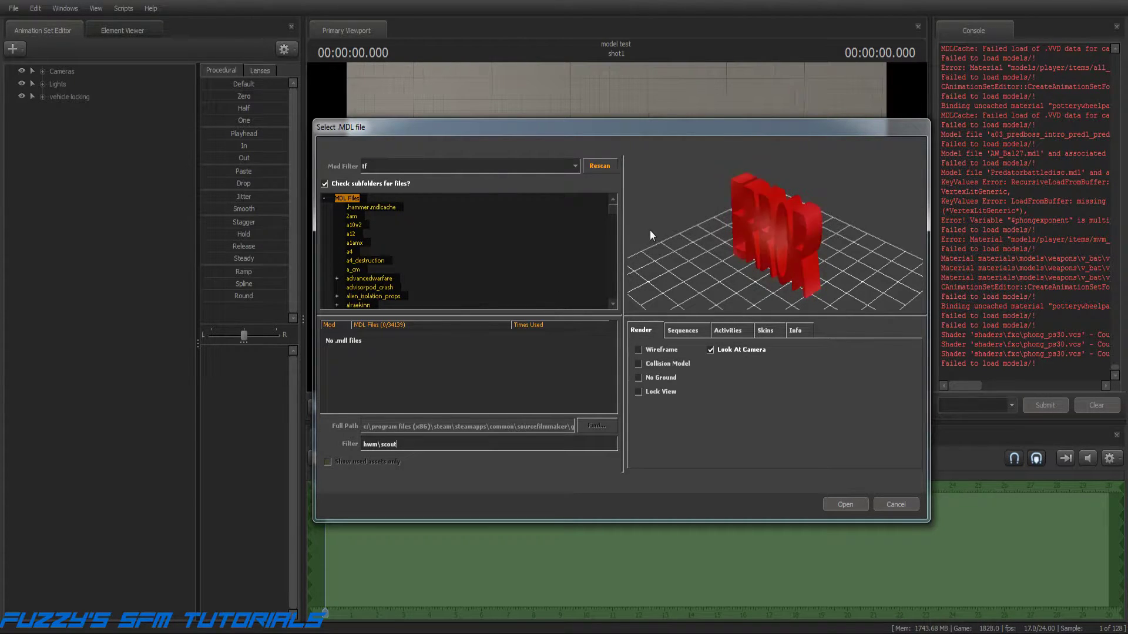
{"action": "left_click", "coordinate": [576, 167]}
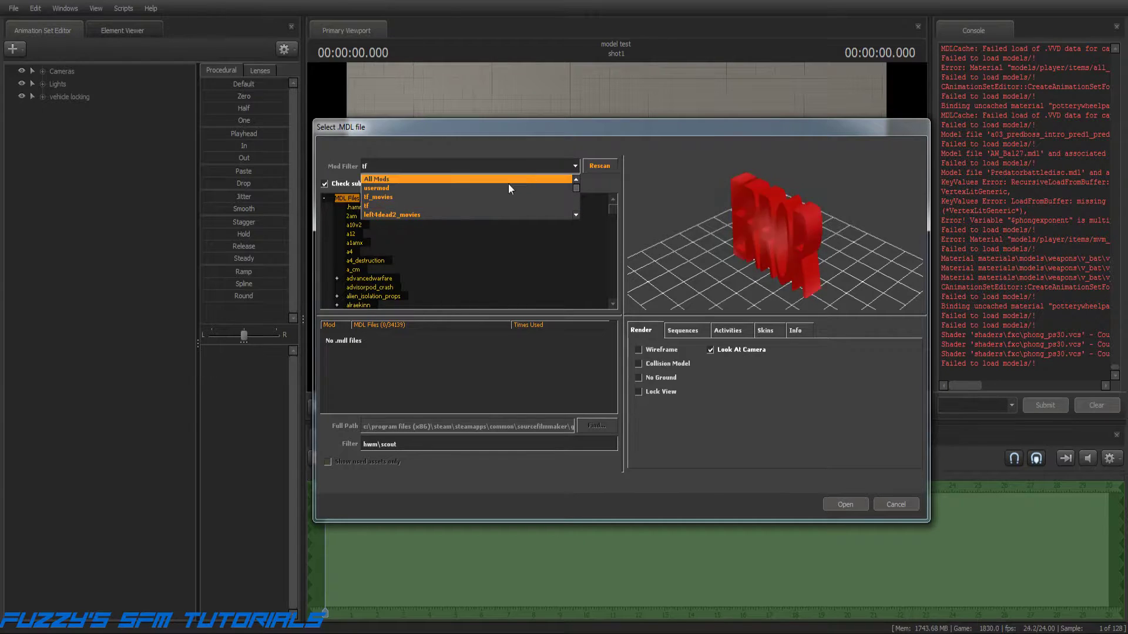
{"action": "left_click", "coordinate": [474, 197]}
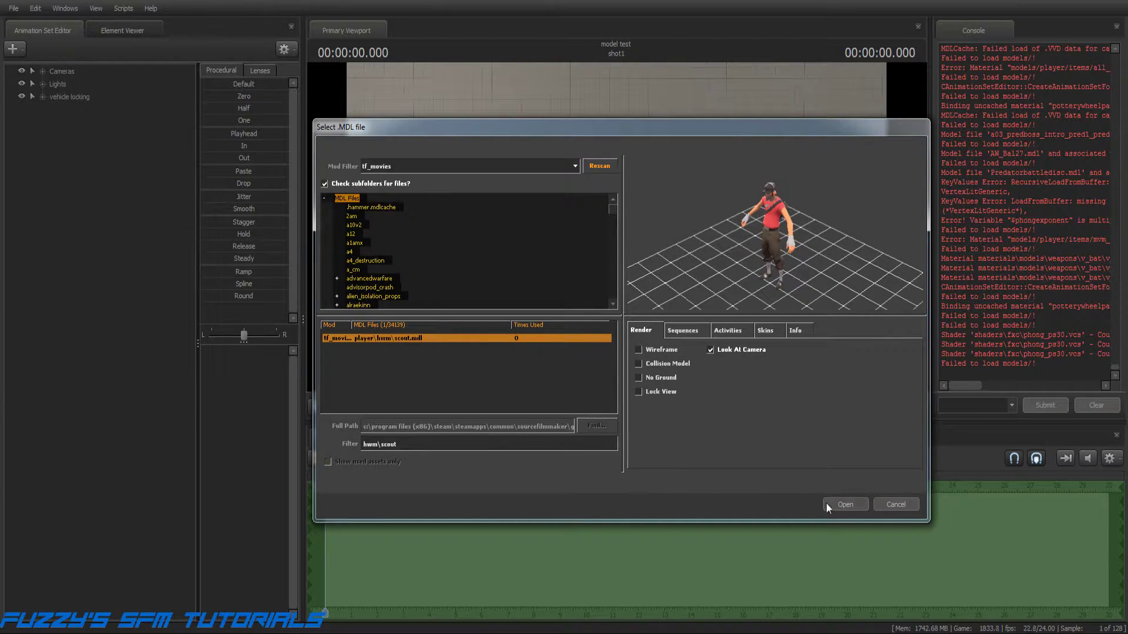
{"action": "left_click", "coordinate": [842, 504]}
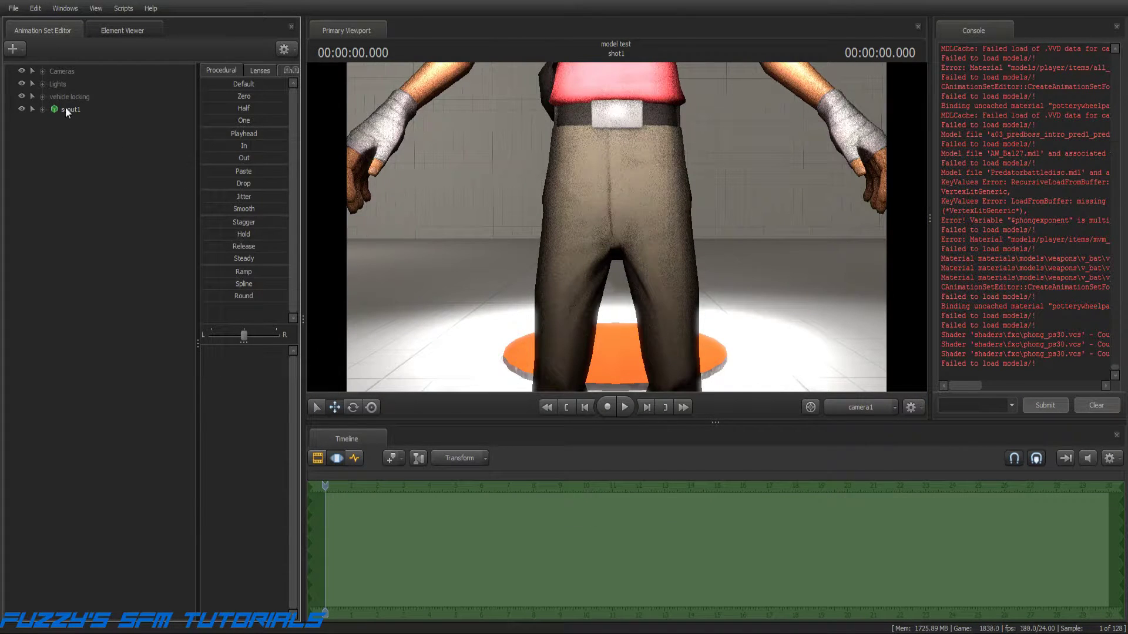
Reset the scout's rootTransform in the Body group to its default so the model stands on the orange disc
{"action": "left_click", "coordinate": [42, 110]}
{"action": "left_click", "coordinate": [53, 134]}
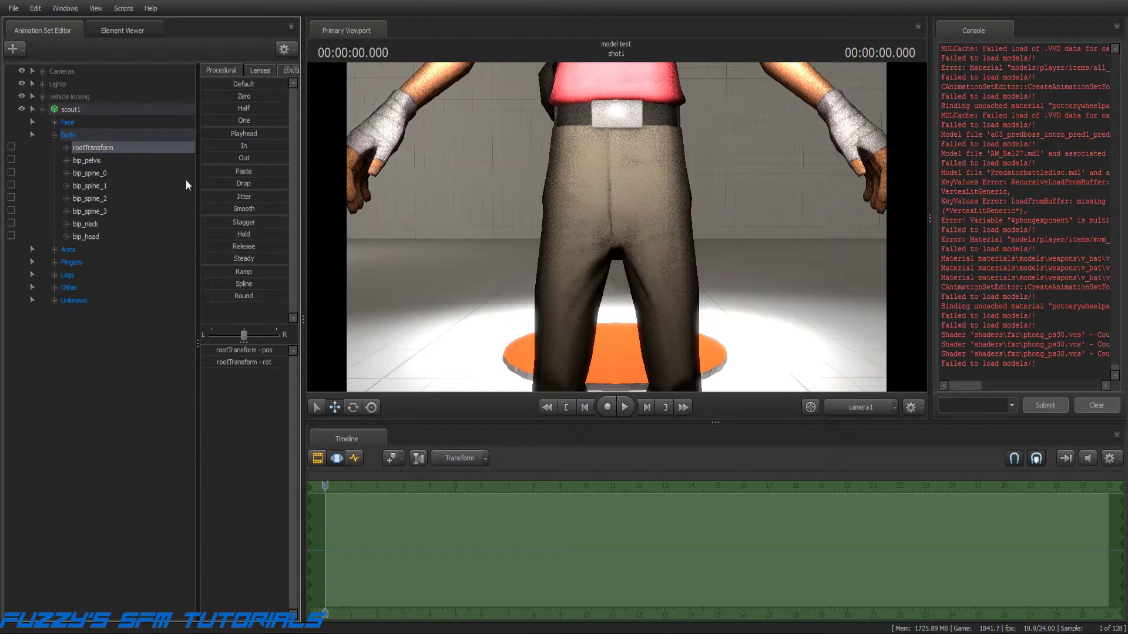
{"action": "left_click", "coordinate": [208, 87]}
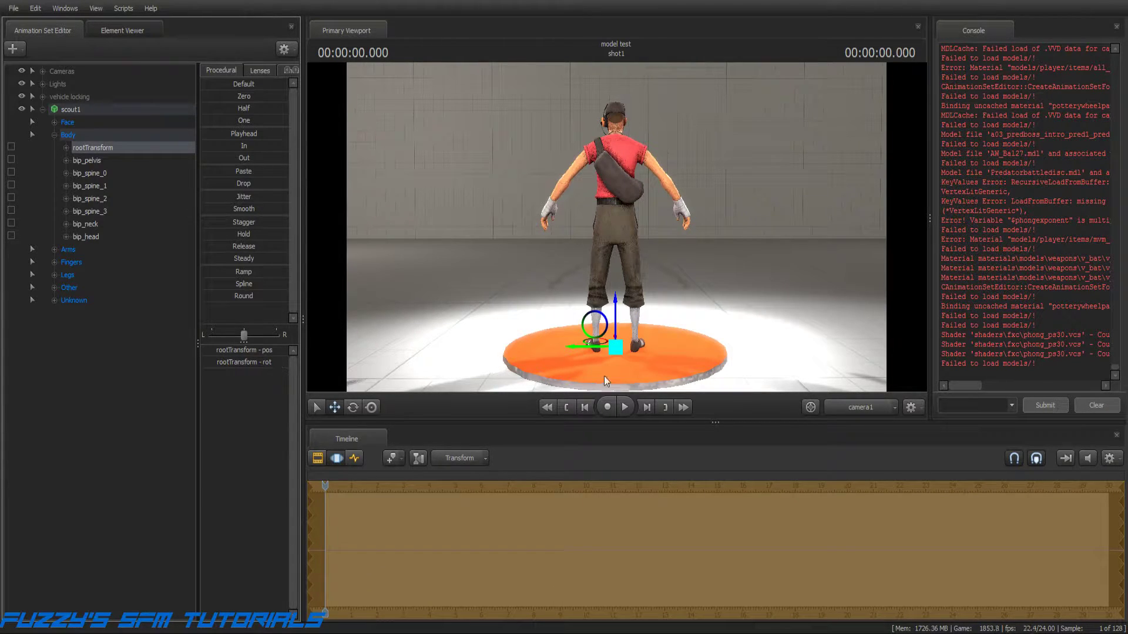
Try rotating the scout's rootTransform freehand to face the camera, and undo the rotation
{"action": "left_click", "coordinate": [352, 407]}
{"action": "left_click_drag", "start_coordinate": [602, 355], "coordinate": [669, 303]}
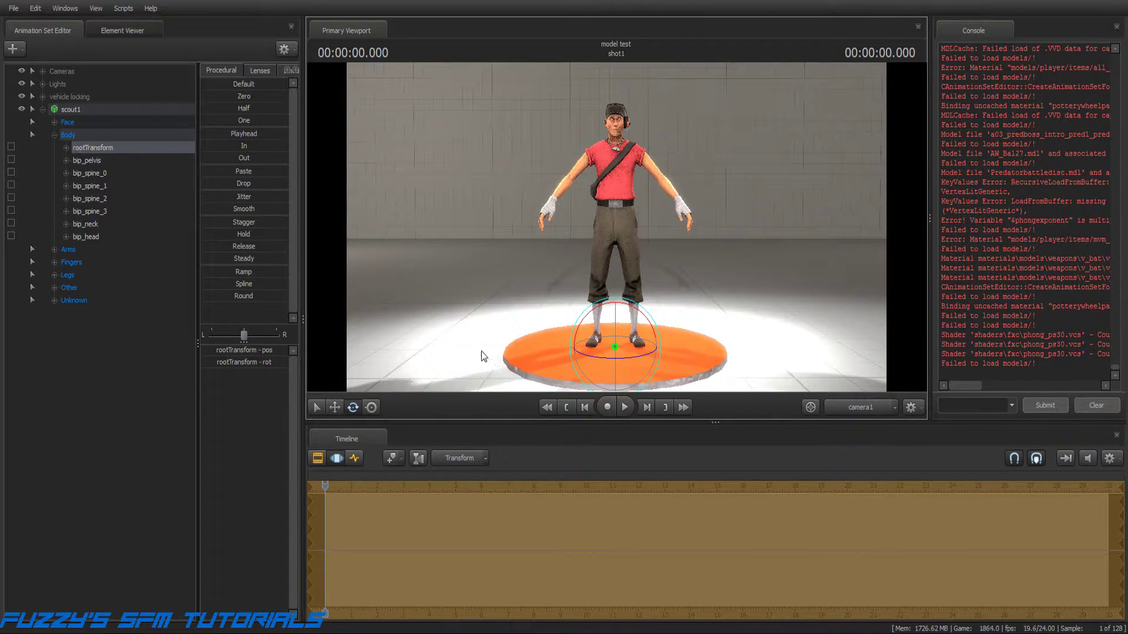
{"action": "key", "text": "ctrl+z"}
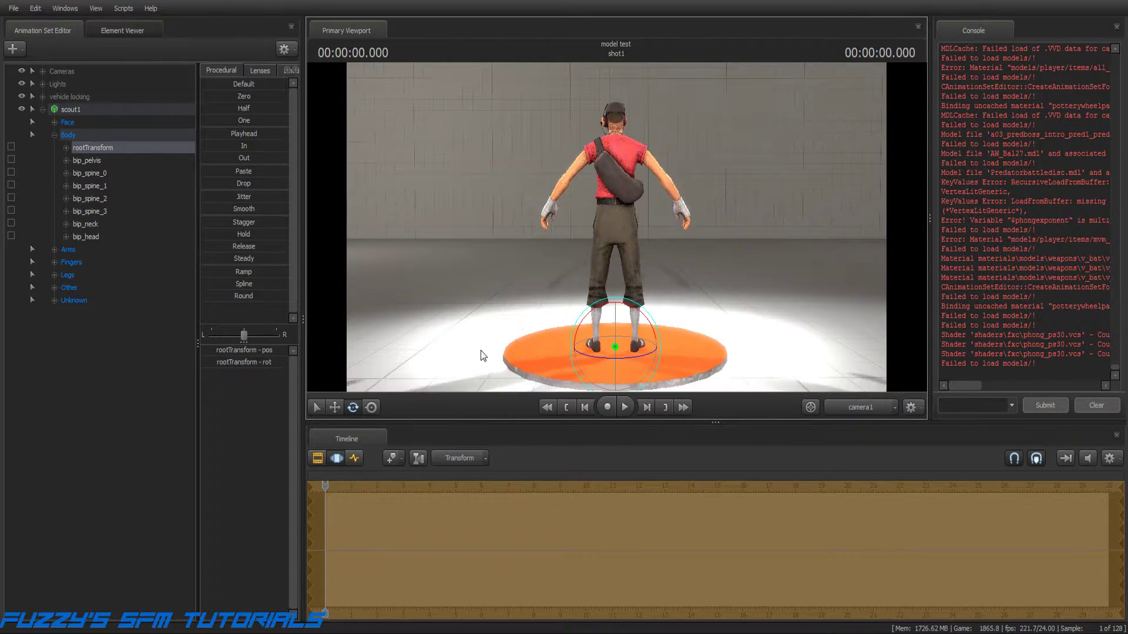
Set the third rotation value of the scout's rootTransform to 180 and return to the move manipulator
{"action": "left_click", "coordinate": [274, 363]}
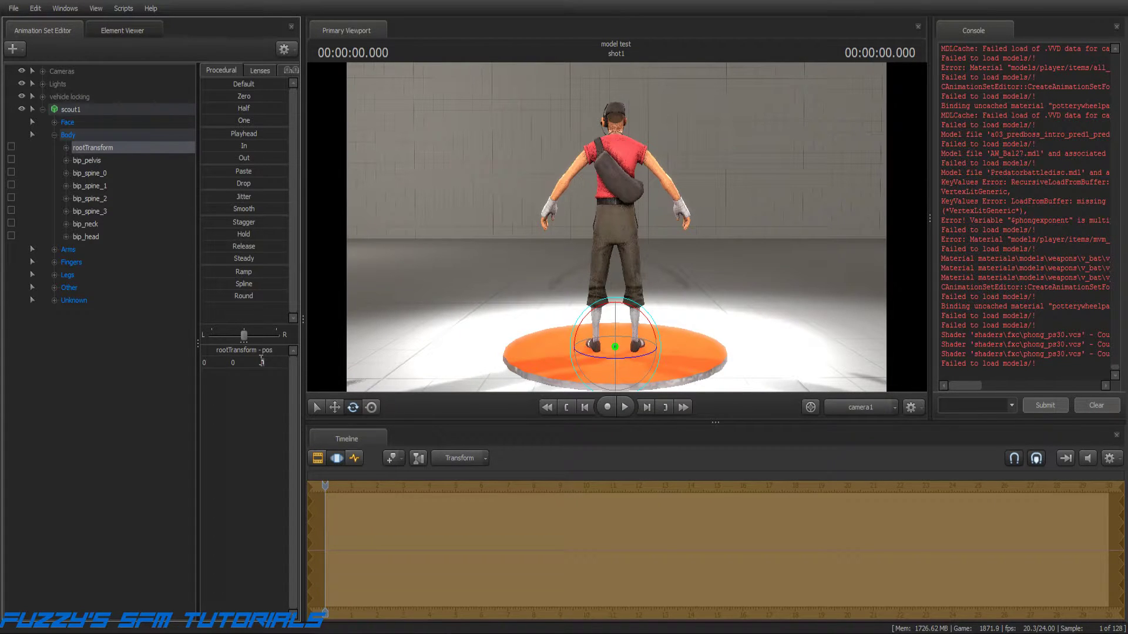
{"action": "left_click", "coordinate": [261, 361]}
{"action": "type", "text": "180"}
{"action": "key", "text": "Return"}
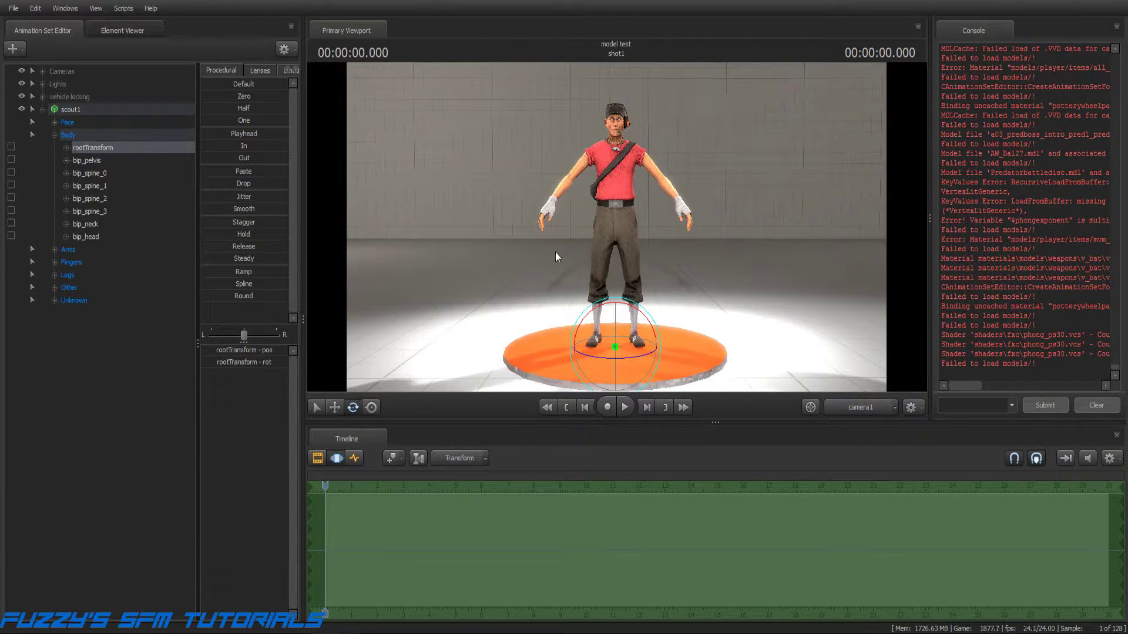
{"action": "key", "text": "w"}
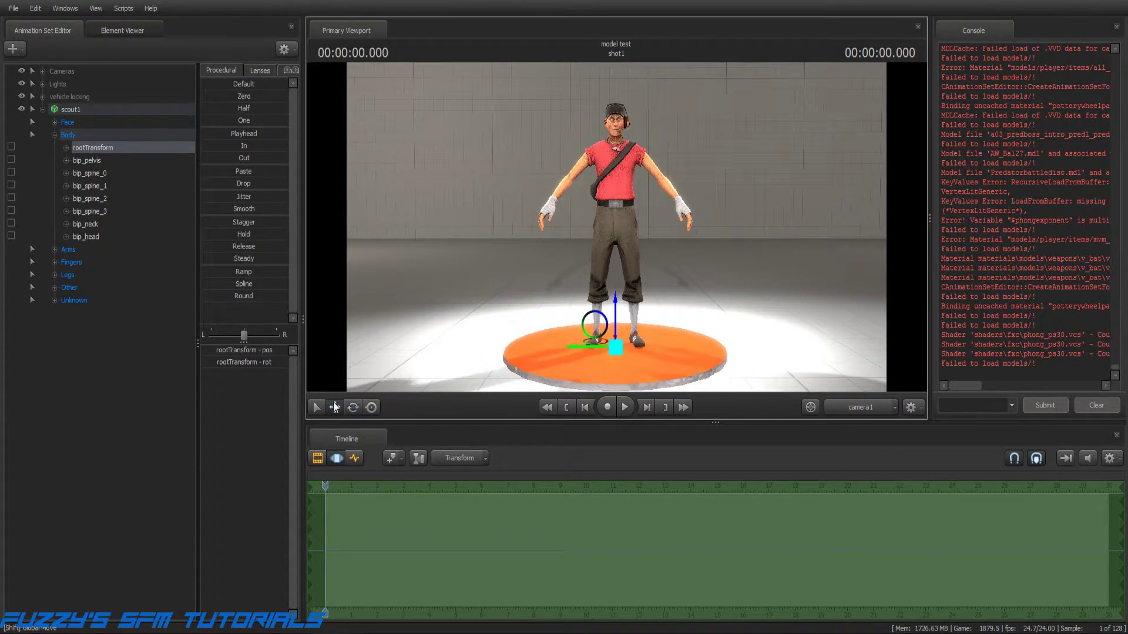
Raise the scout face's localViewTargetFactor to its maximum and collapse the scout1 controls
{"action": "left_click", "coordinate": [54, 135]}
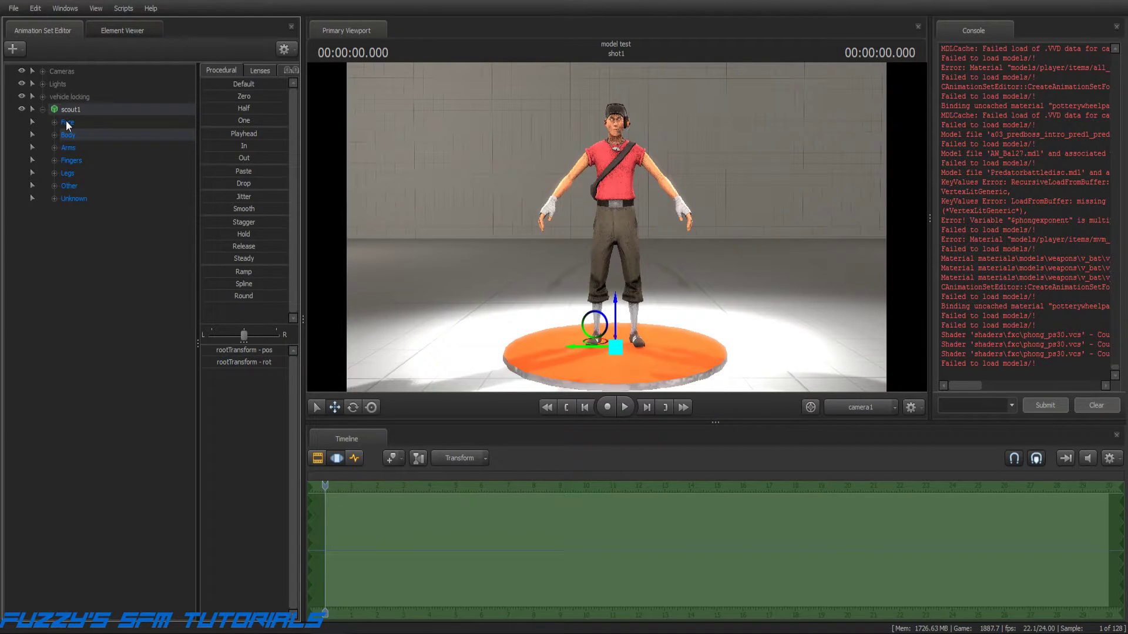
{"action": "left_click", "coordinate": [65, 122]}
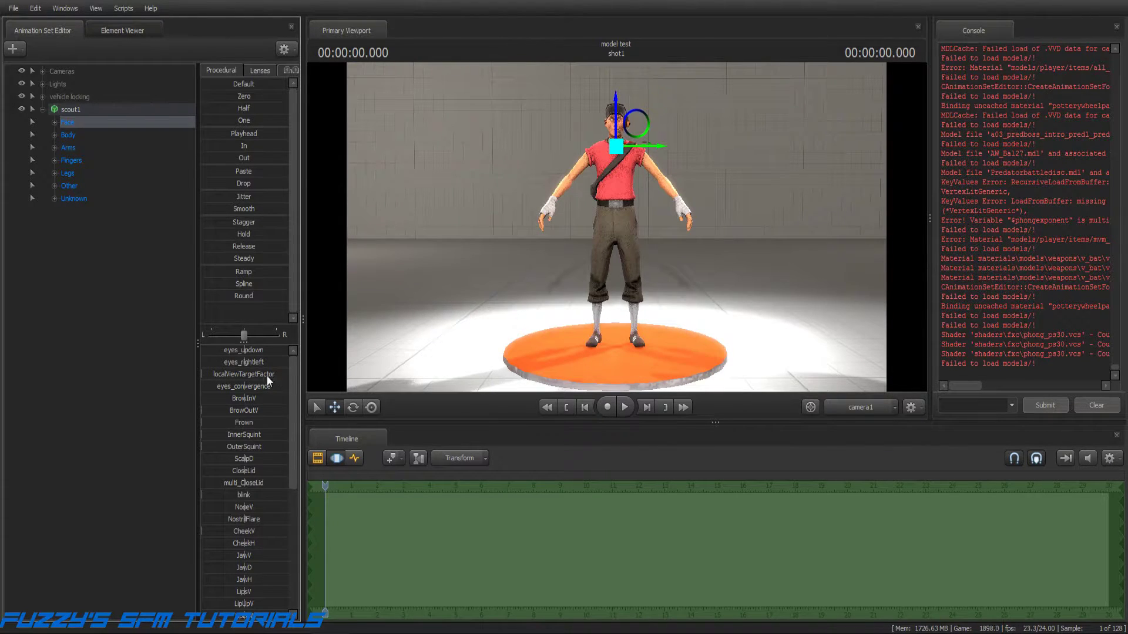
{"action": "left_click", "coordinate": [209, 374]}
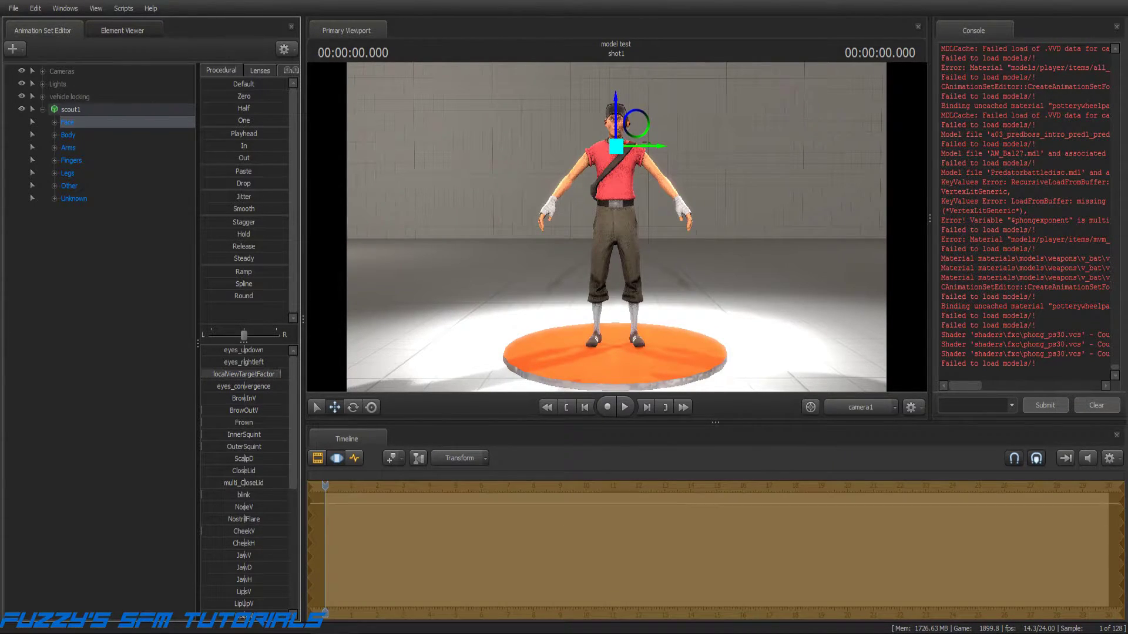
{"action": "left_click", "coordinate": [118, 269]}
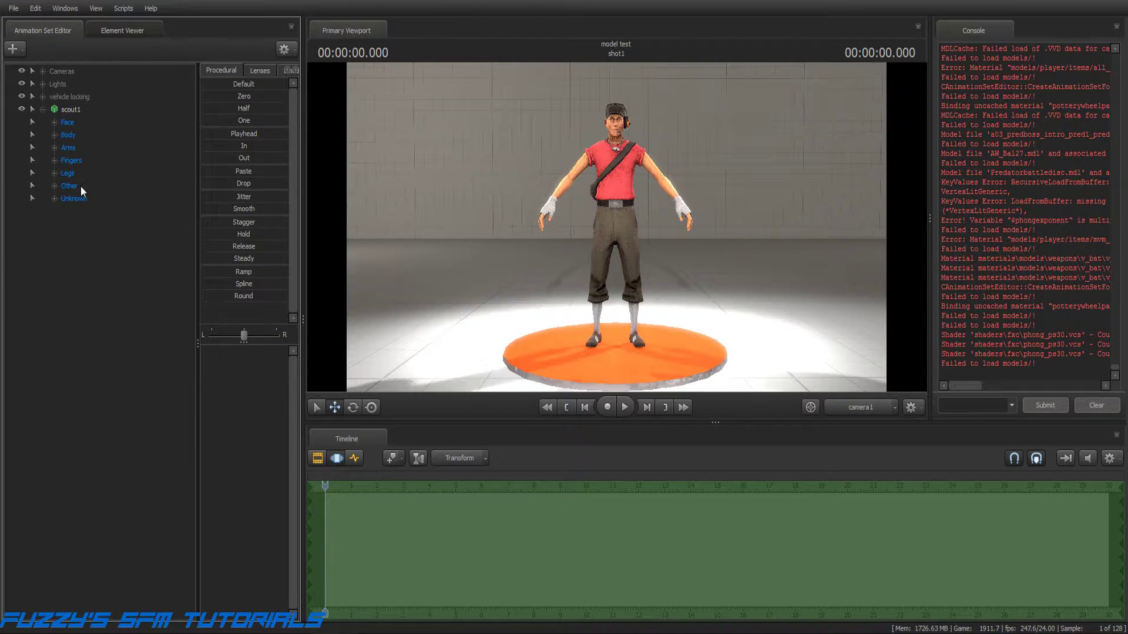
{"action": "left_click", "coordinate": [39, 111]}
Import the run_MELEE sequence onto scout1 with move_x set to 1.00, and deselect the model
{"action": "left_click", "coordinate": [76, 111]}
{"action": "right_click", "coordinate": [76, 111]}
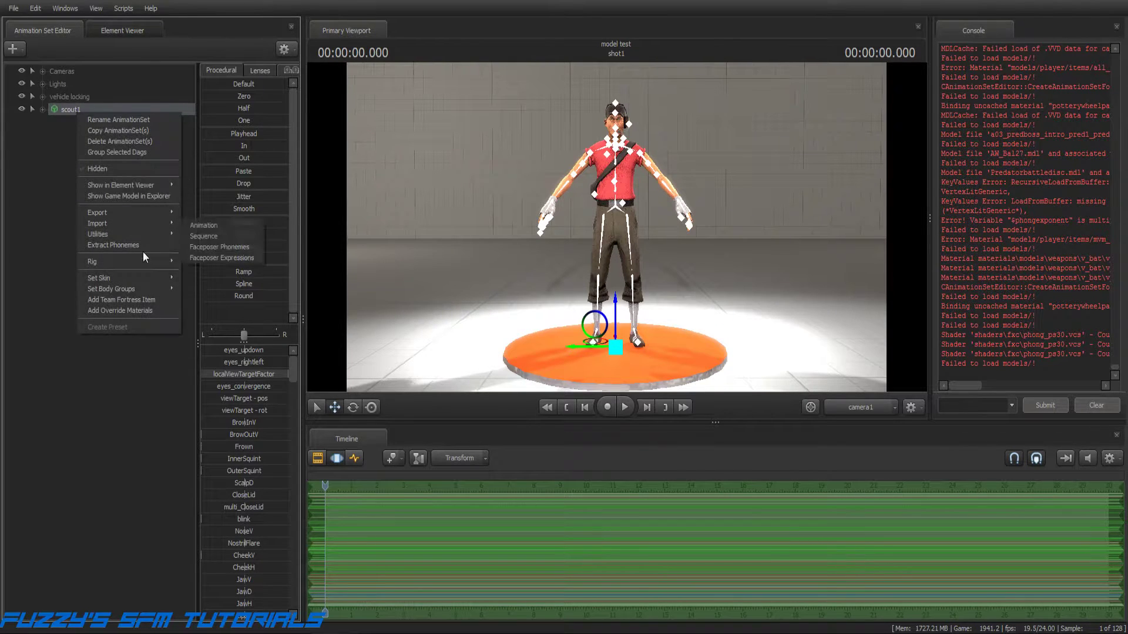
{"action": "mouse_move", "coordinate": [157, 224]}
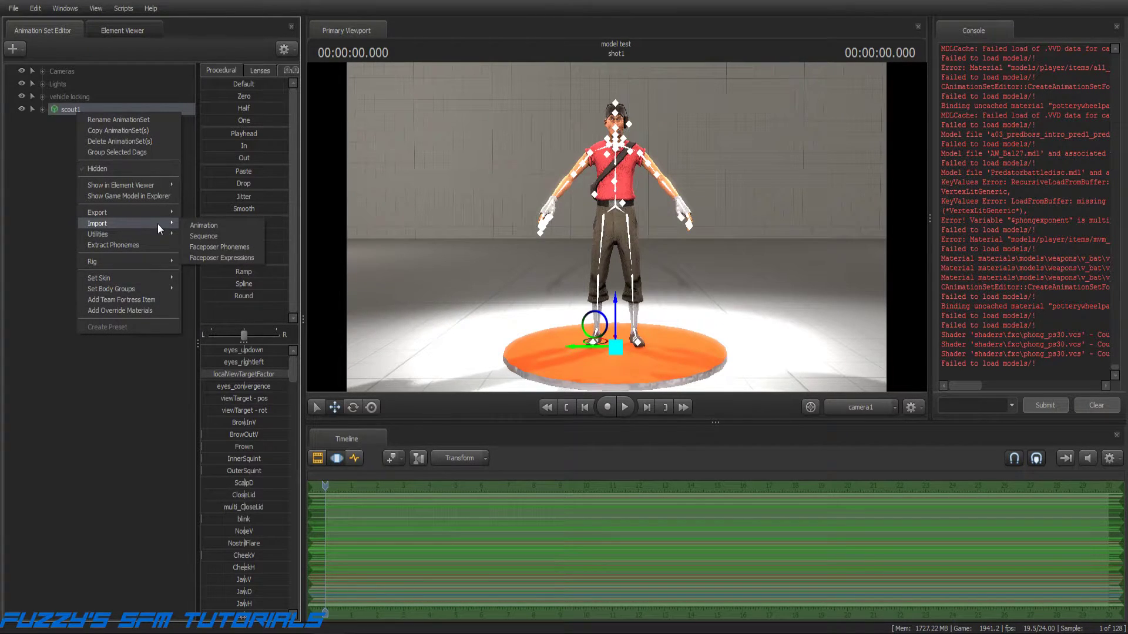
{"action": "left_click", "coordinate": [202, 235]}
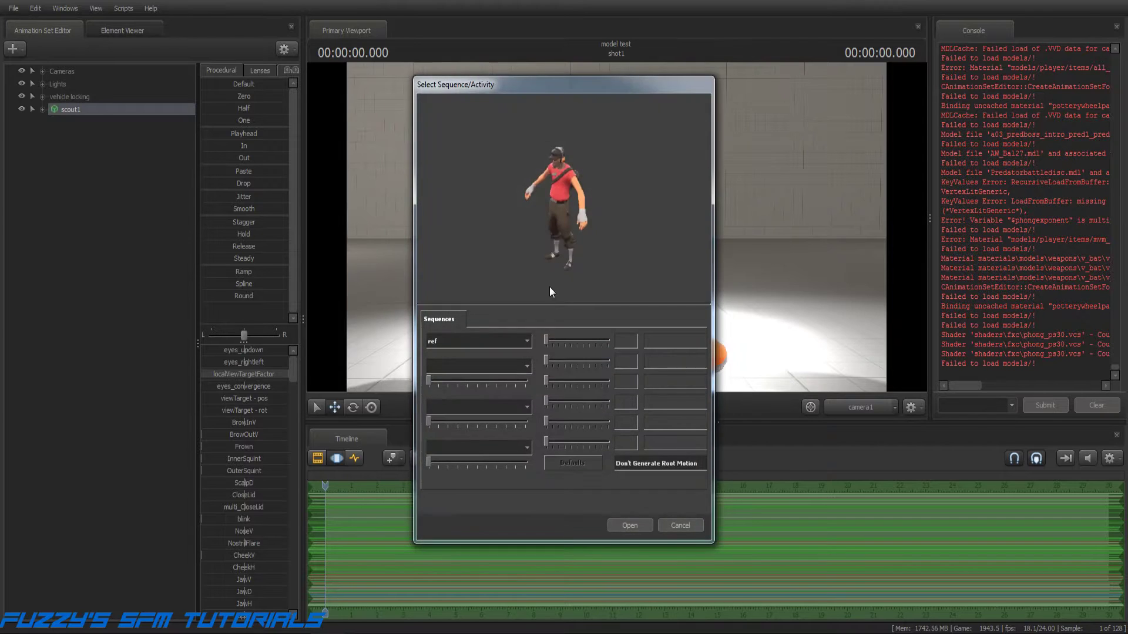
{"action": "left_click", "coordinate": [480, 340]}
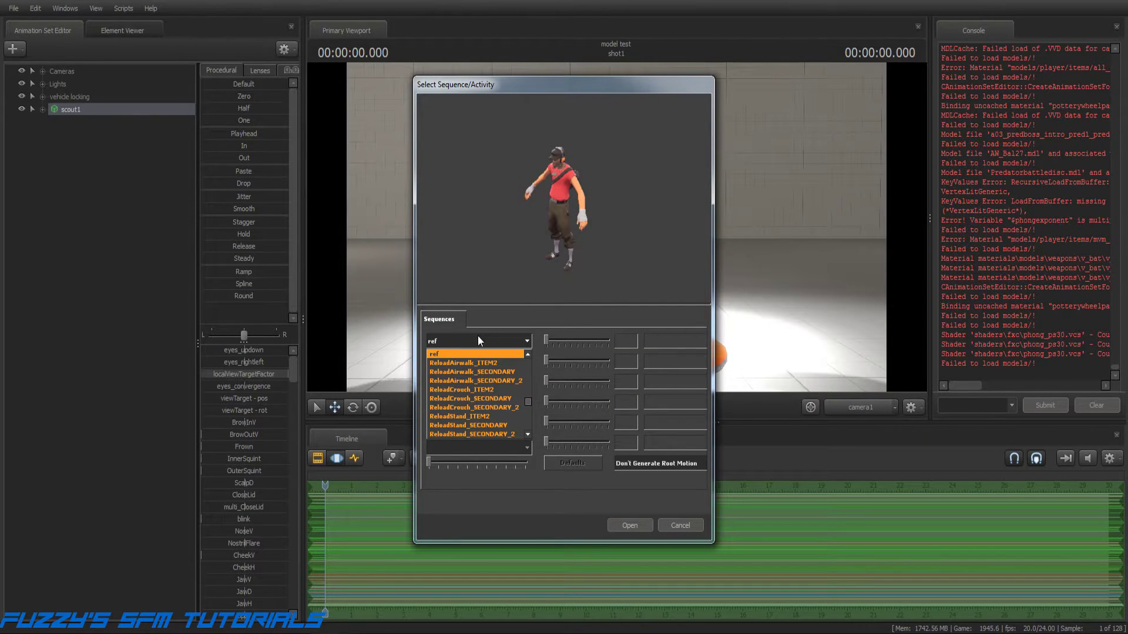
{"action": "type", "text": "run"}
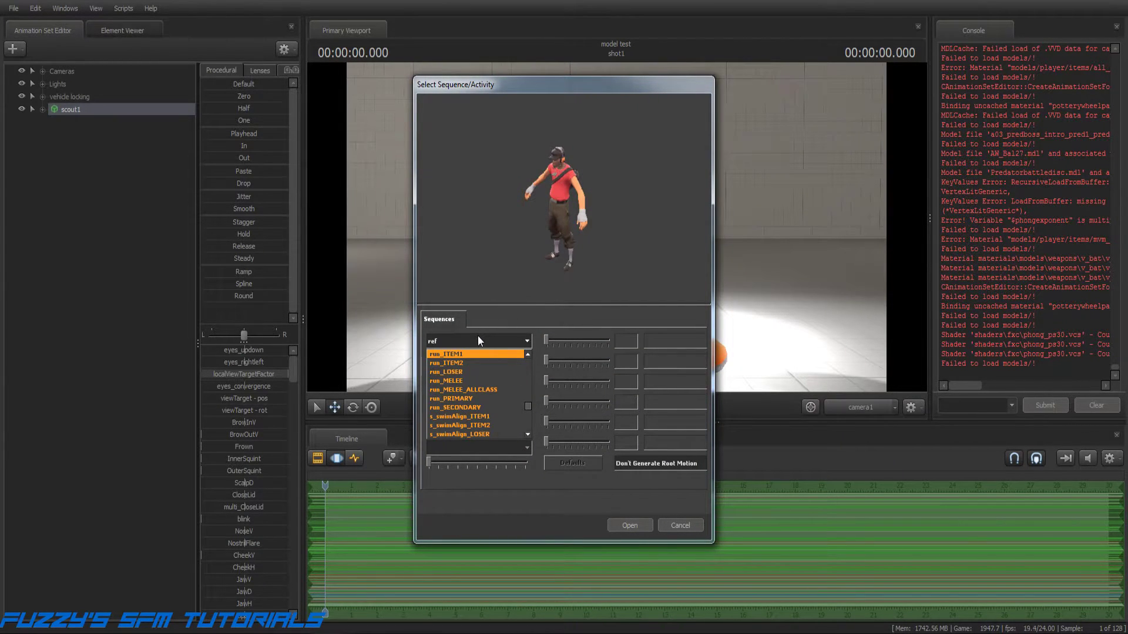
{"action": "left_click", "coordinate": [441, 381]}
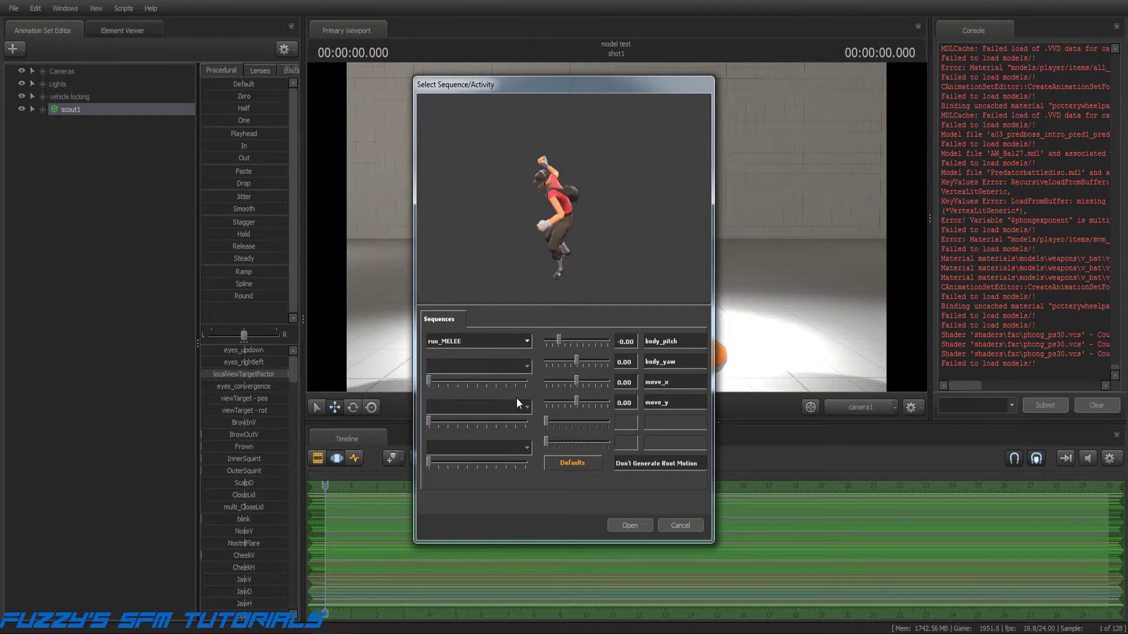
{"action": "left_click_drag", "start_coordinate": [577, 381], "coordinate": [622, 381]}
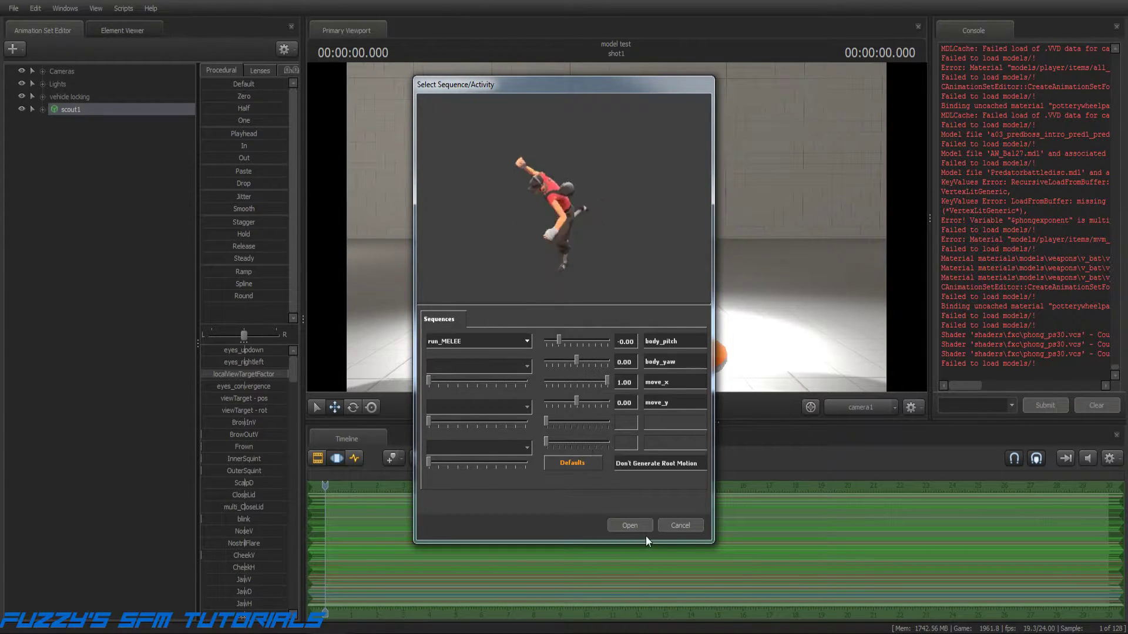
{"action": "left_click", "coordinate": [632, 527]}
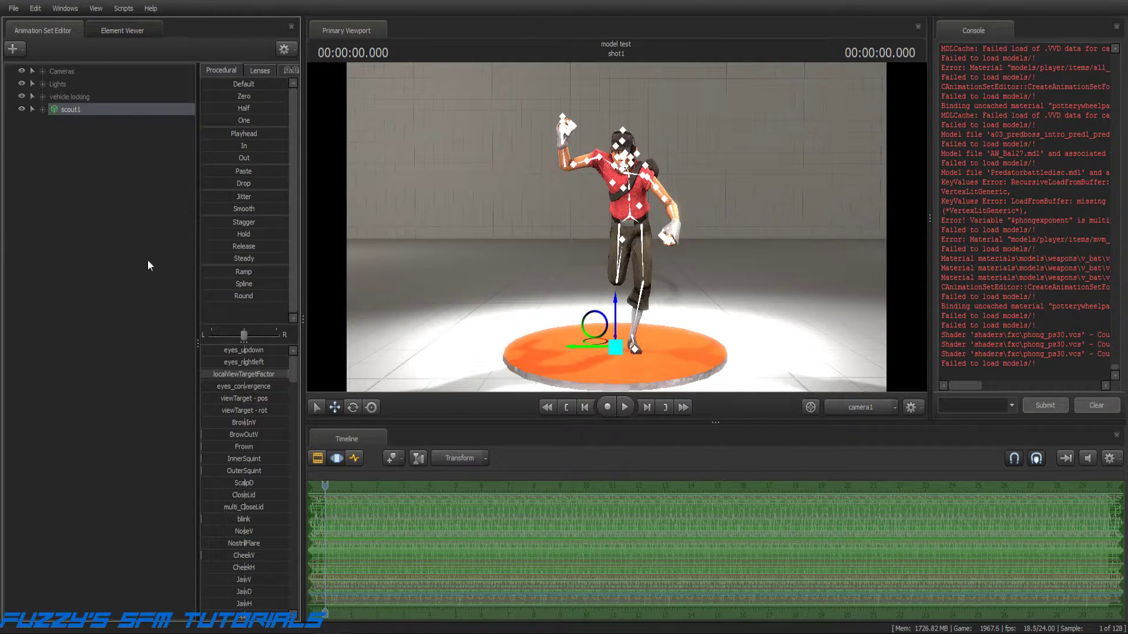
{"action": "left_click", "coordinate": [98, 228]}
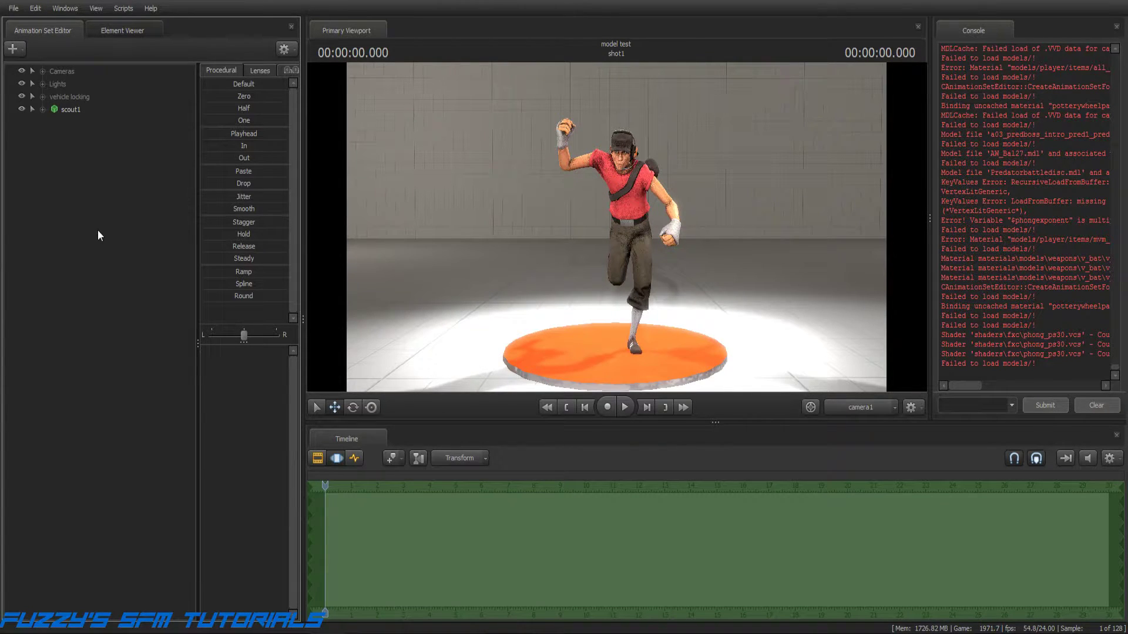
Add the Bat from the Melee Weapons category to scout1 as a Team Fortress item
{"action": "left_click", "coordinate": [75, 111]}
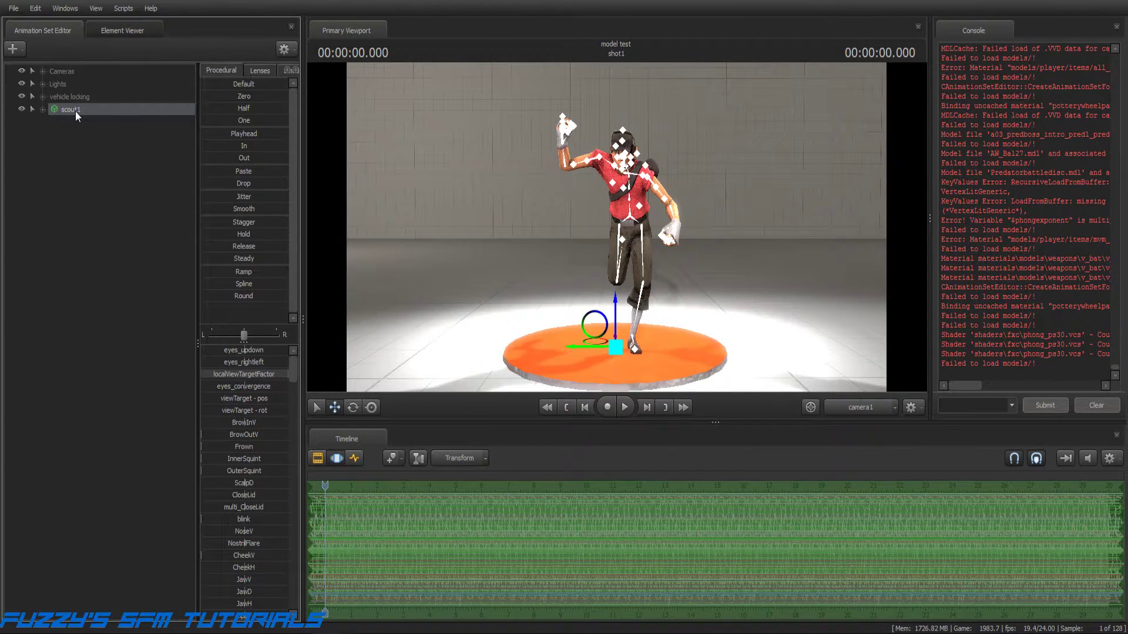
{"action": "right_click", "coordinate": [75, 111]}
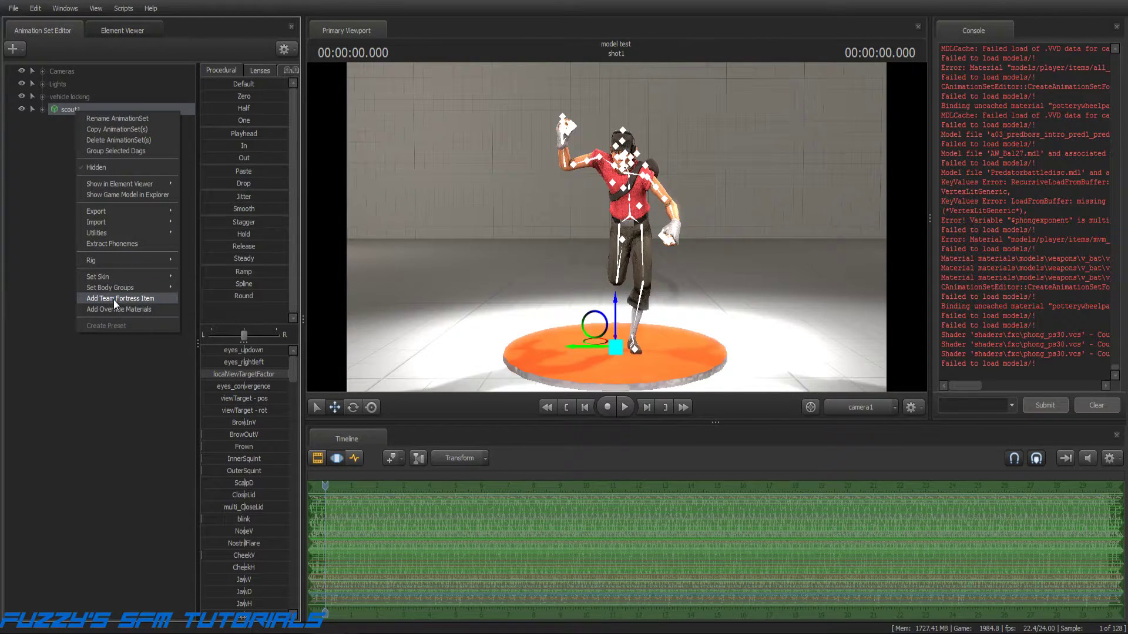
{"action": "left_click", "coordinate": [131, 302]}
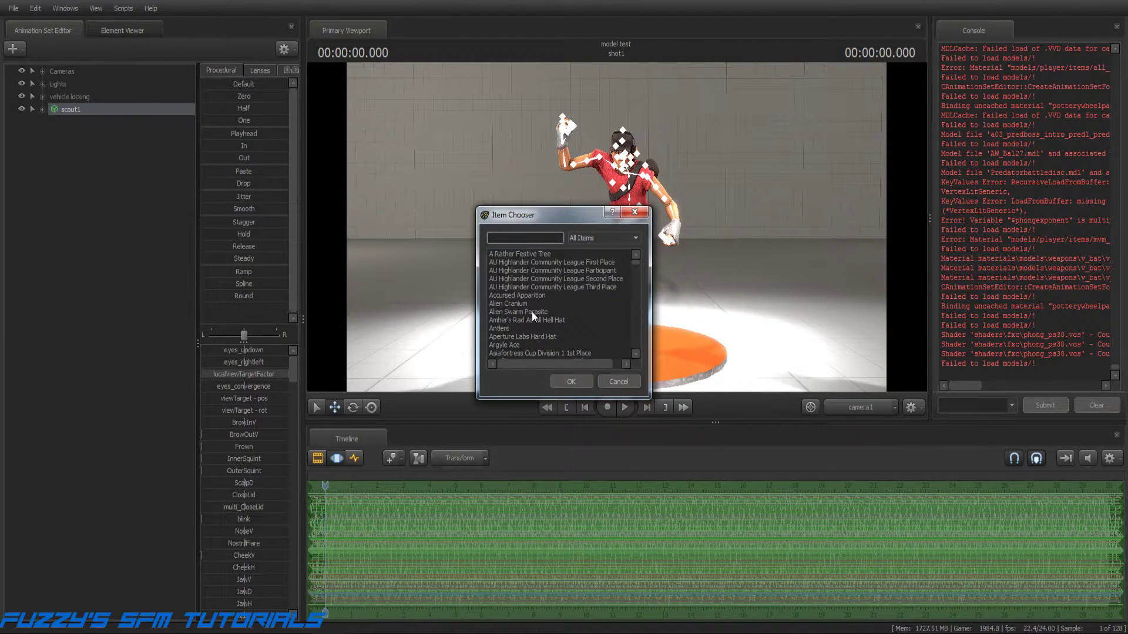
{"action": "left_click", "coordinate": [636, 236]}
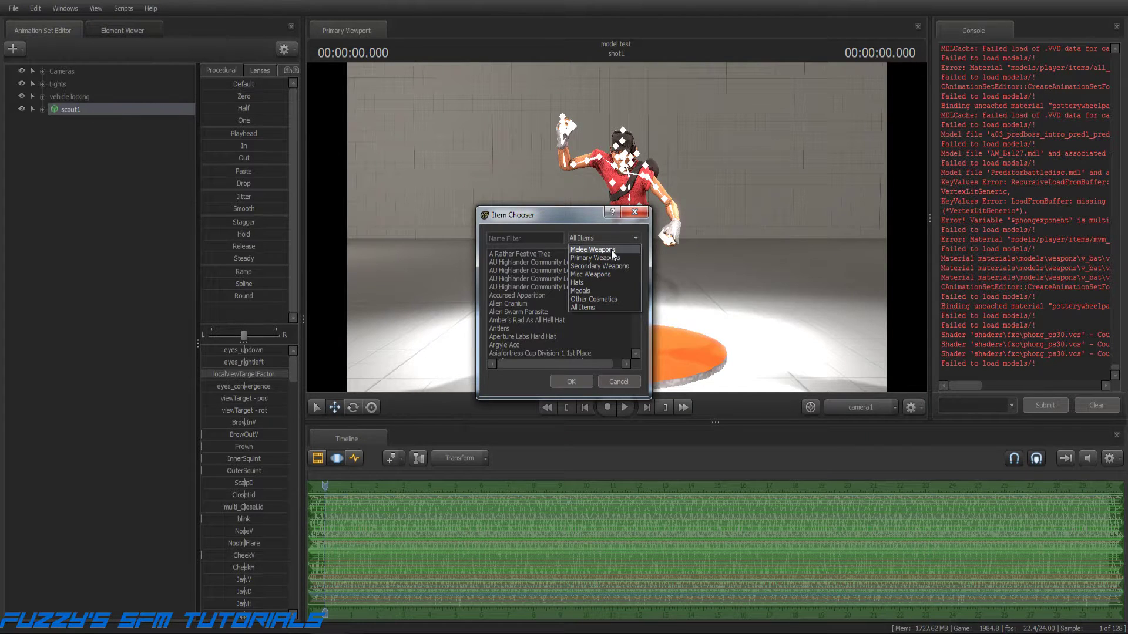
{"action": "left_click", "coordinate": [611, 251]}
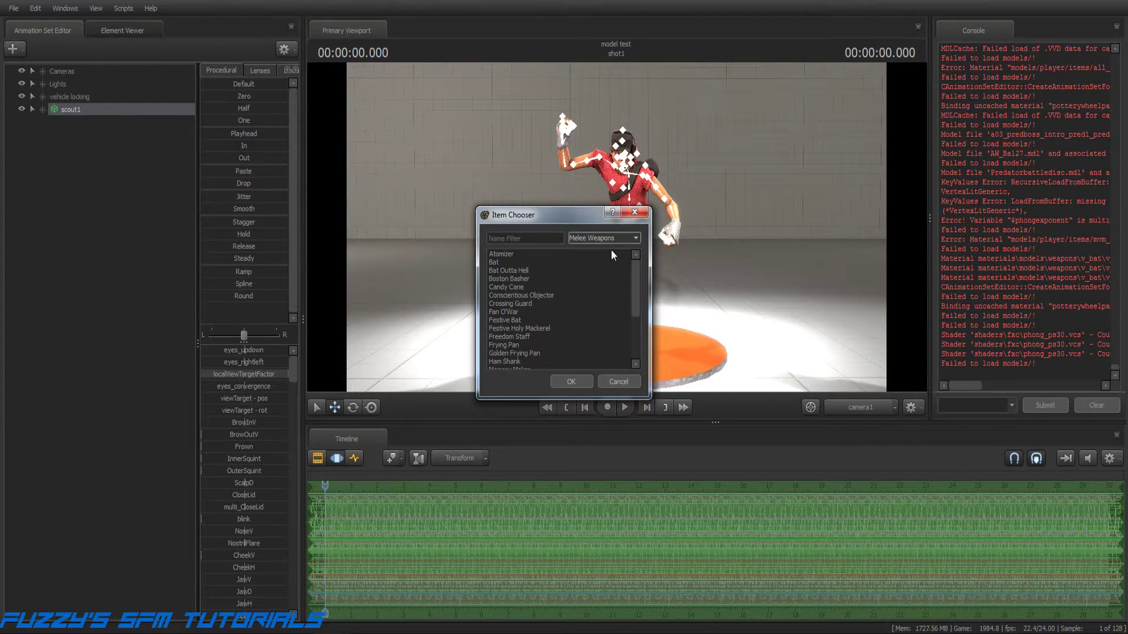
{"action": "left_click", "coordinate": [496, 263]}
{"action": "left_click", "coordinate": [569, 381]}
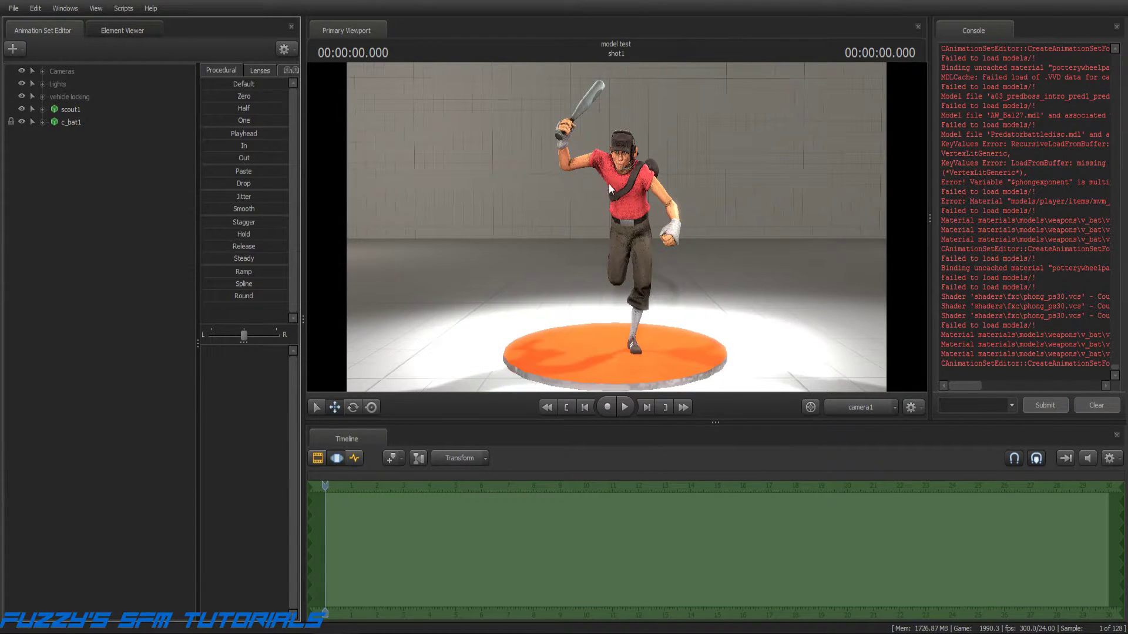
Switch the viewport to the work camera and examine the scout's hand gripping the bat up close
{"action": "left_click", "coordinate": [851, 404]}
{"action": "left_click_drag", "start_coordinate": [693, 271], "coordinate": [613, 234]}
{"action": "key", "text": "w"}
{"action": "key", "text": "w"}
{"action": "key", "text": "w"}
{"action": "key", "text": "a"}
{"action": "key", "text": "d"}
{"action": "key", "text": "d"}
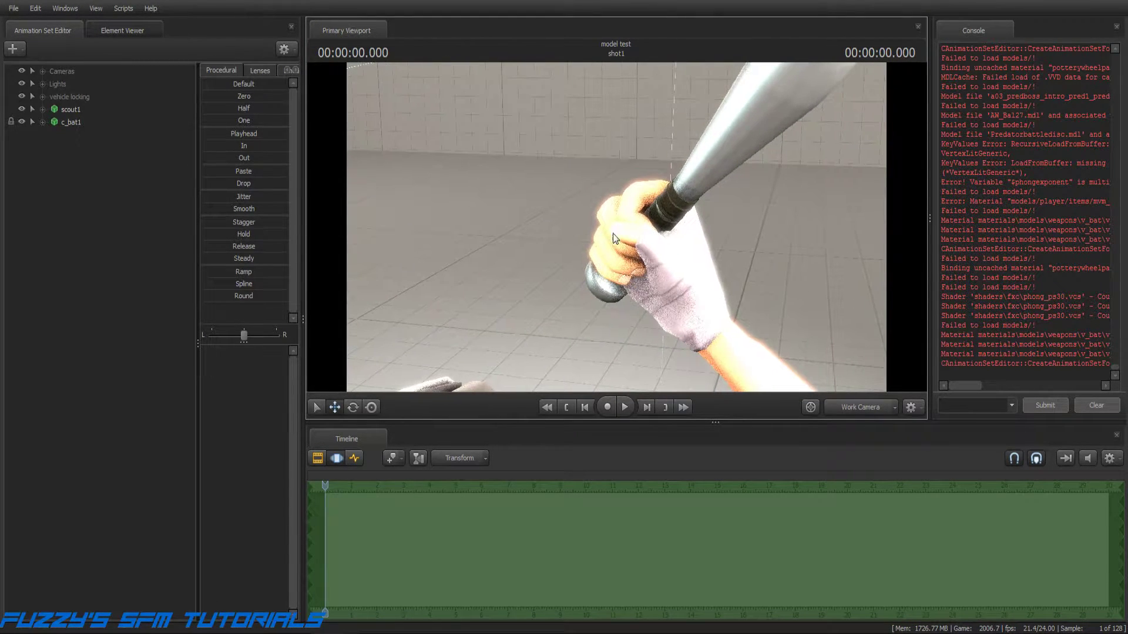
Rotate the weapon_bone under Other in c_bat1 so the bat's handle lines up better with the scout's grip
{"action": "left_click", "coordinate": [41, 122]}
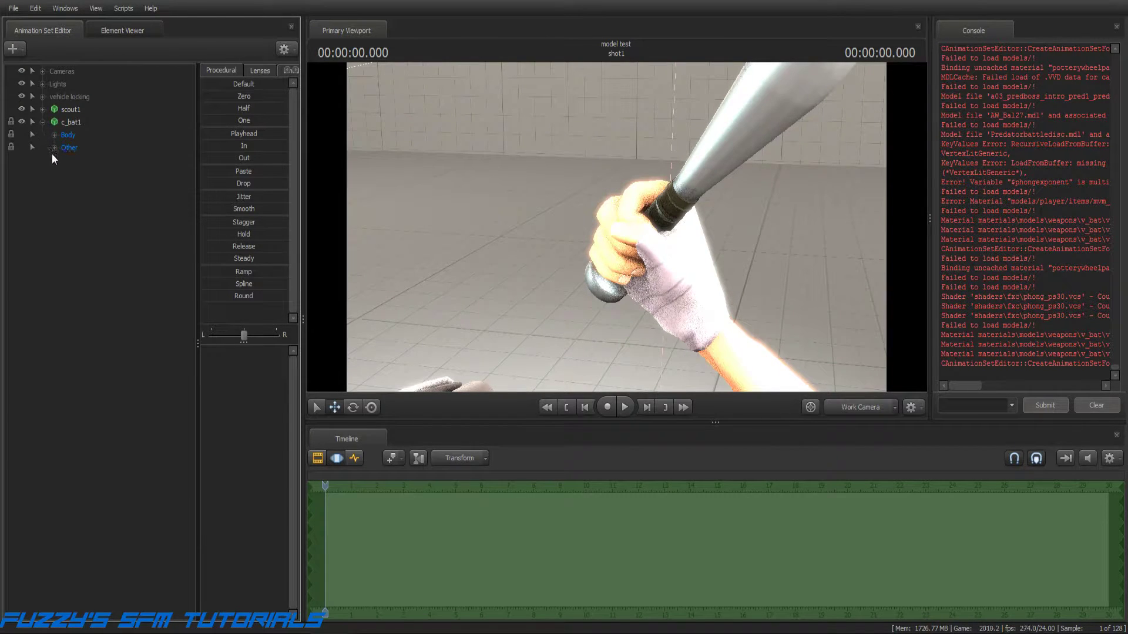
{"action": "left_click", "coordinate": [55, 147]}
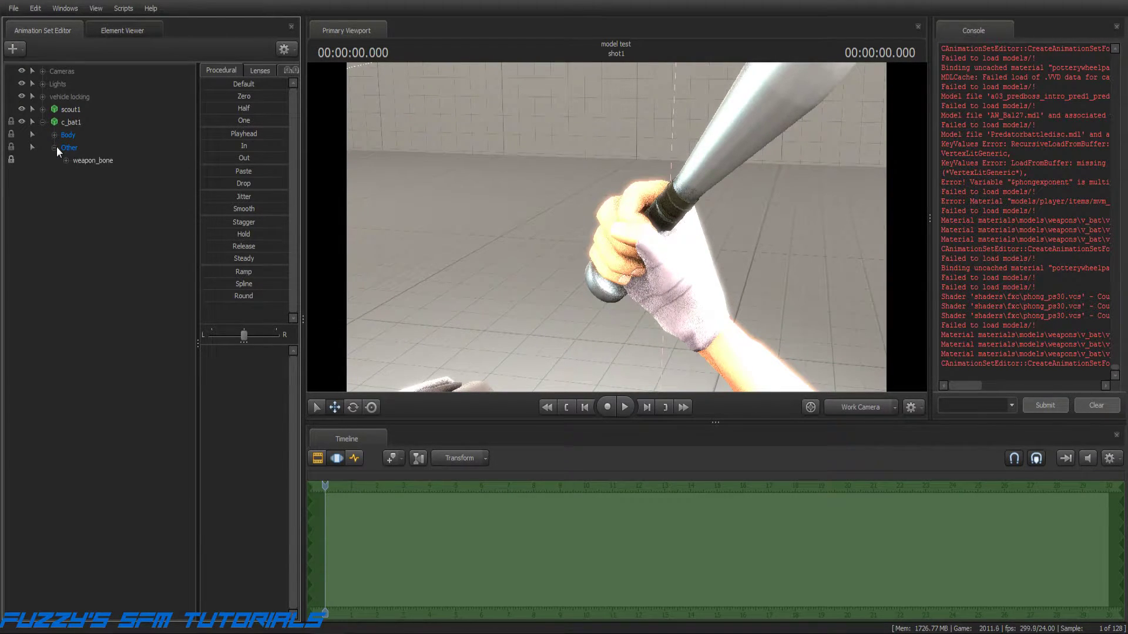
{"action": "left_click", "coordinate": [101, 164]}
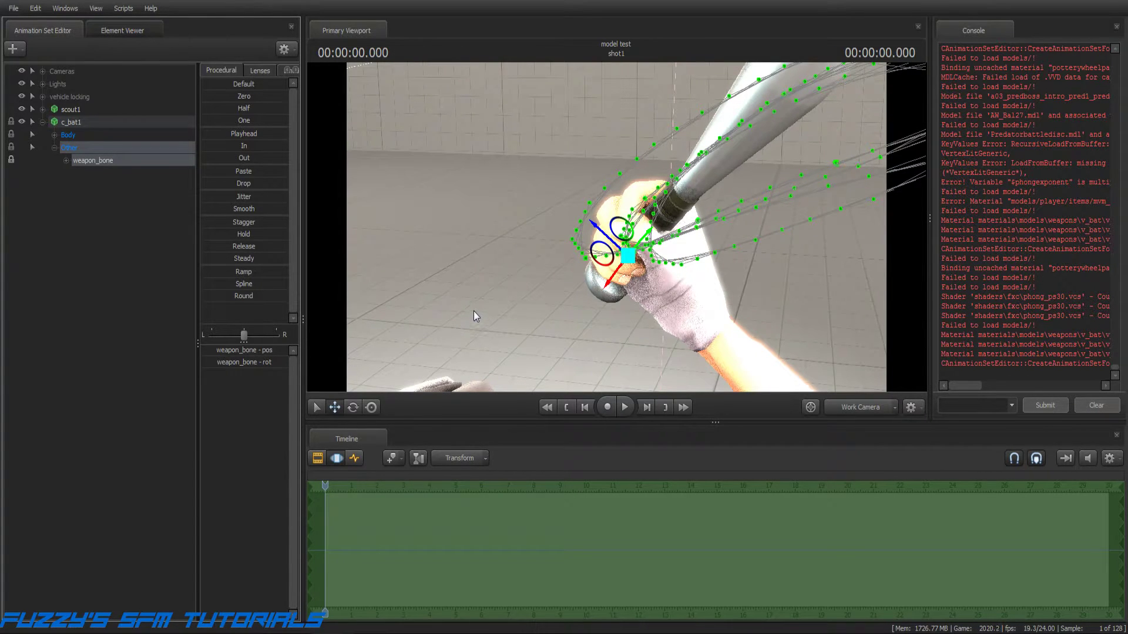
{"action": "left_click", "coordinate": [353, 407]}
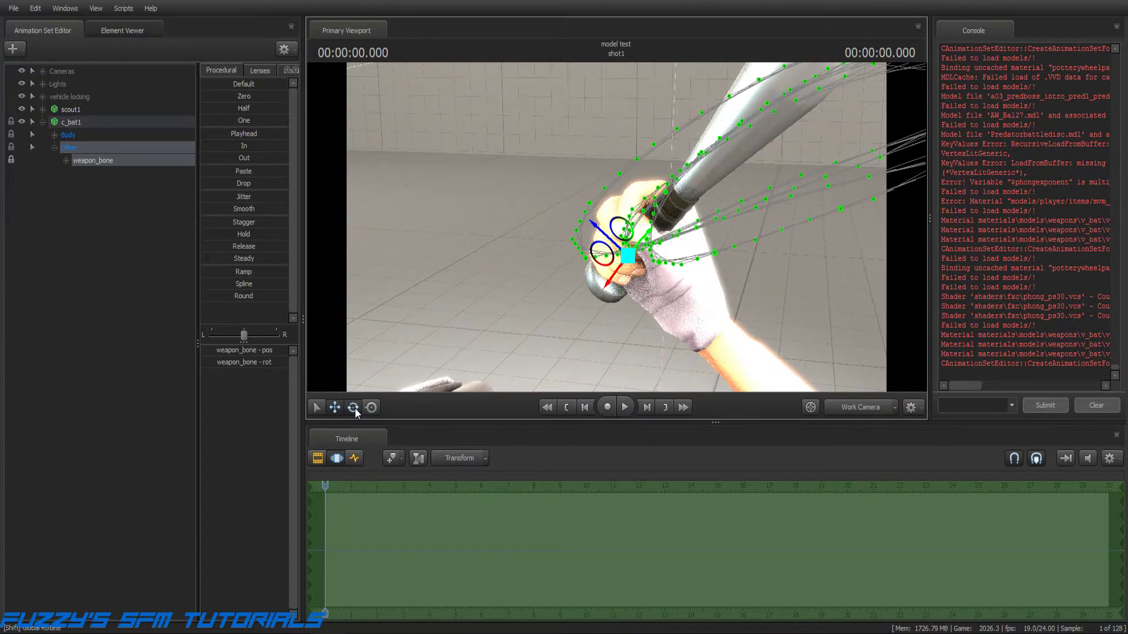
{"action": "left_click_drag", "start_coordinate": [667, 273], "coordinate": [668, 270]}
{"action": "left_click_drag", "start_coordinate": [553, 327], "coordinate": [633, 343]}
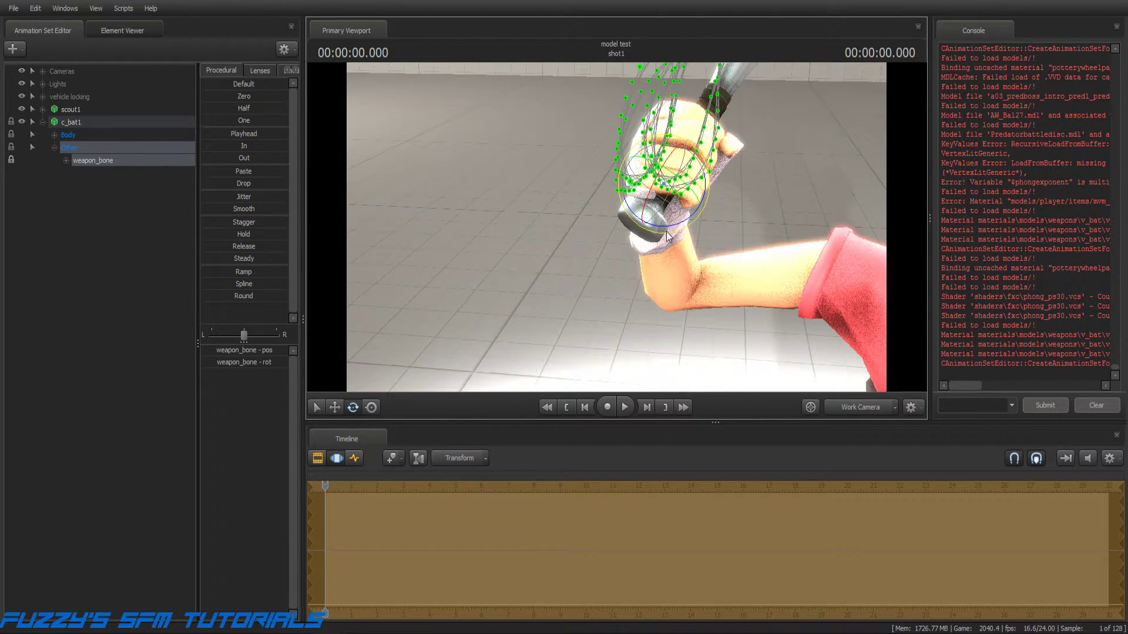
{"action": "left_click_drag", "start_coordinate": [666, 228], "coordinate": [670, 230]}
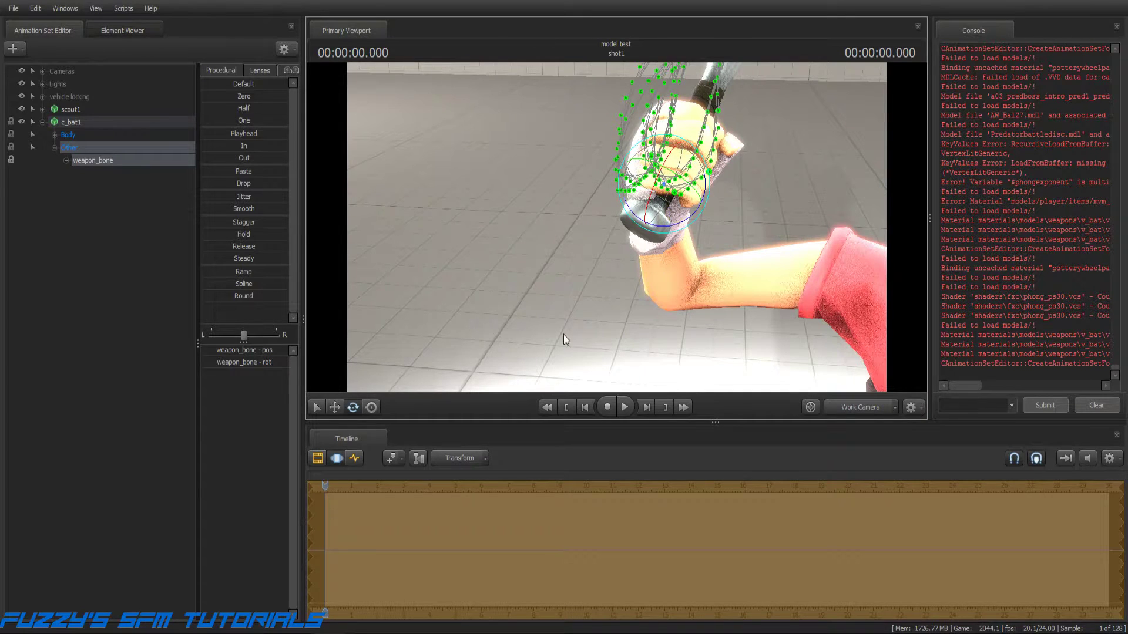
Move the bat's weapon_bone slightly along its red axis to seat the handle in the scout's fist
{"action": "left_click", "coordinate": [335, 407]}
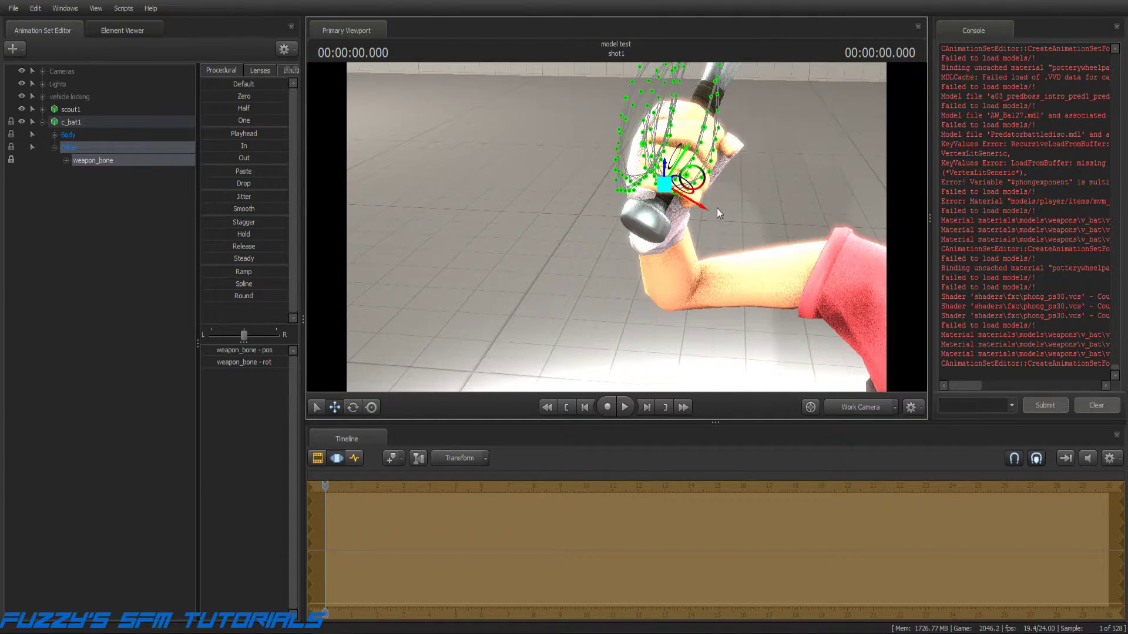
{"action": "left_click_drag", "start_coordinate": [705, 212], "coordinate": [712, 217]}
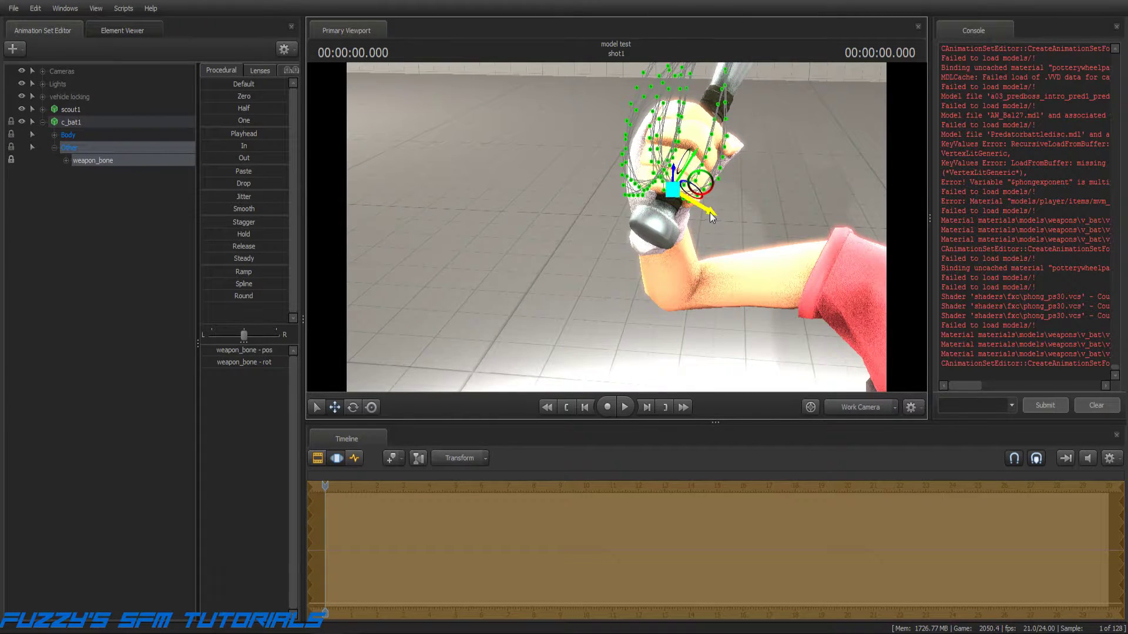
{"action": "mouse_move", "coordinate": [768, 234]}
{"action": "left_mouse_down"}
{"action": "mouse_move", "coordinate": [737, 232]}
{"action": "mouse_move", "coordinate": [811, 222]}
{"action": "mouse_move", "coordinate": [757, 219]}
{"action": "mouse_move", "coordinate": [843, 228]}
{"action": "mouse_move", "coordinate": [699, 224]}
{"action": "mouse_move", "coordinate": [822, 227]}
{"action": "mouse_move", "coordinate": [770, 235]}
{"action": "left_mouse_up"}
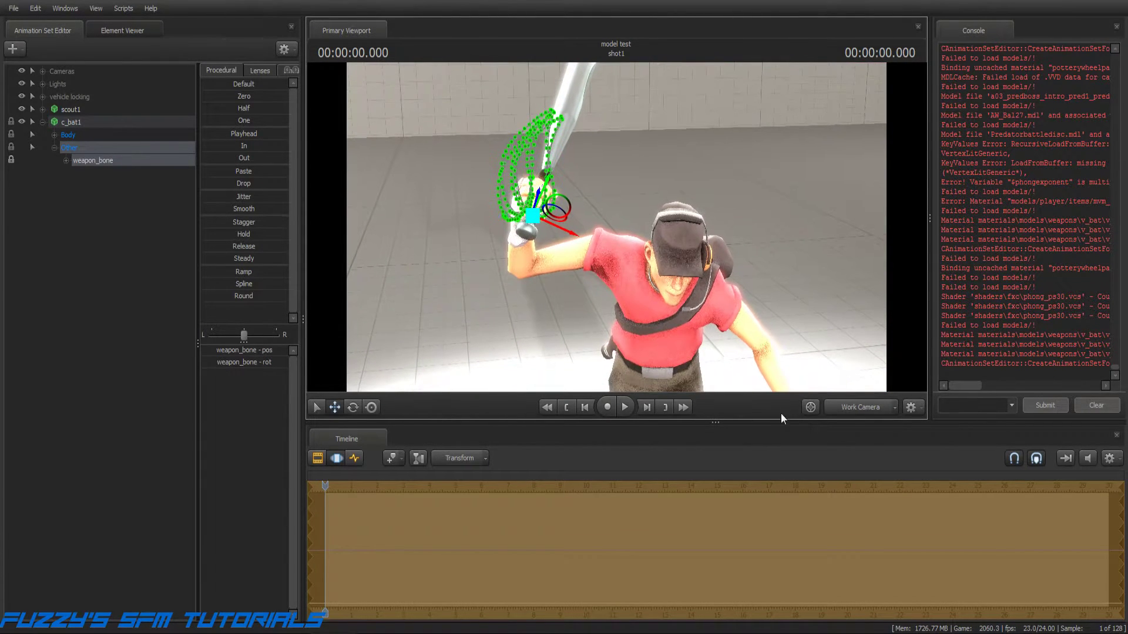
Play the run through camera1 with nothing selected, return to the shot's start, and collapse the c_bat1 controls
{"action": "left_click", "coordinate": [840, 402]}
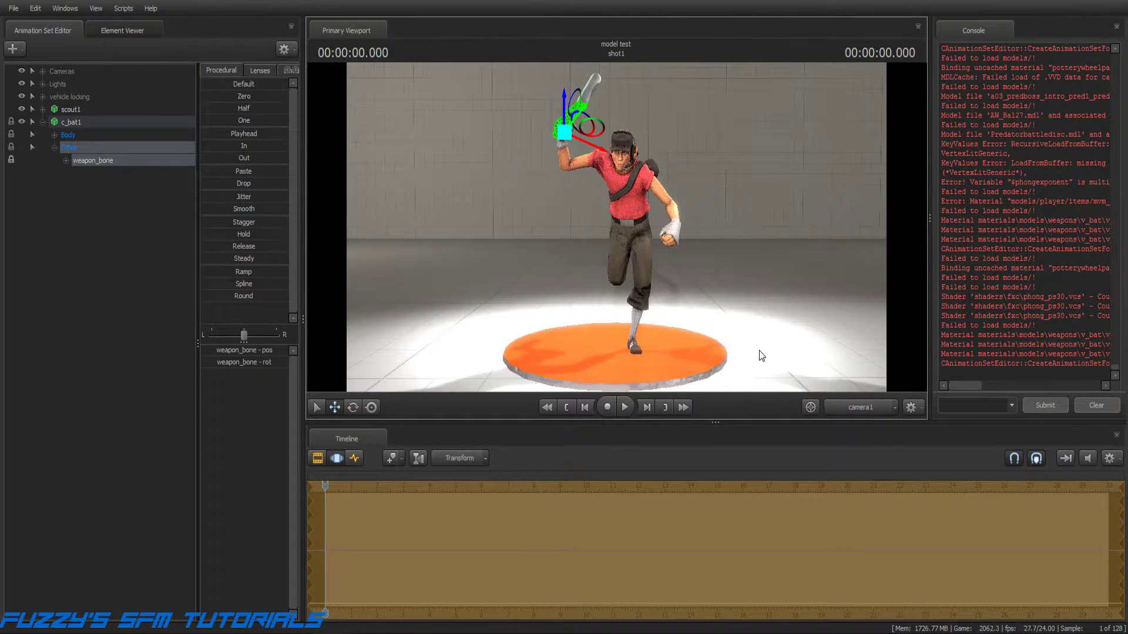
{"action": "left_click", "coordinate": [159, 287]}
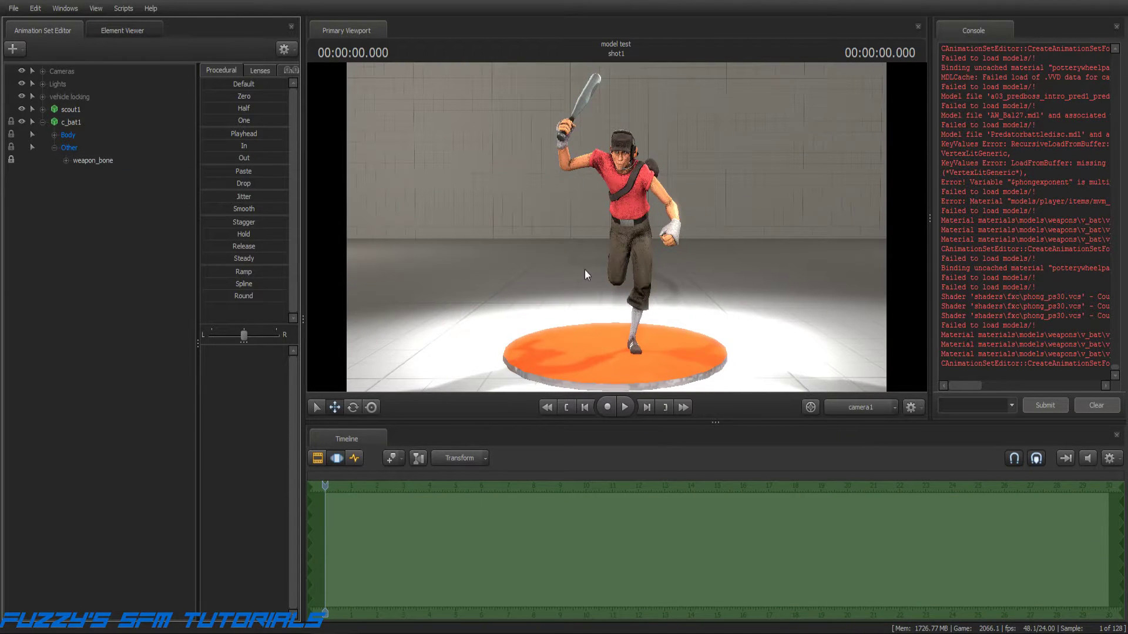
{"action": "left_click", "coordinate": [626, 406]}
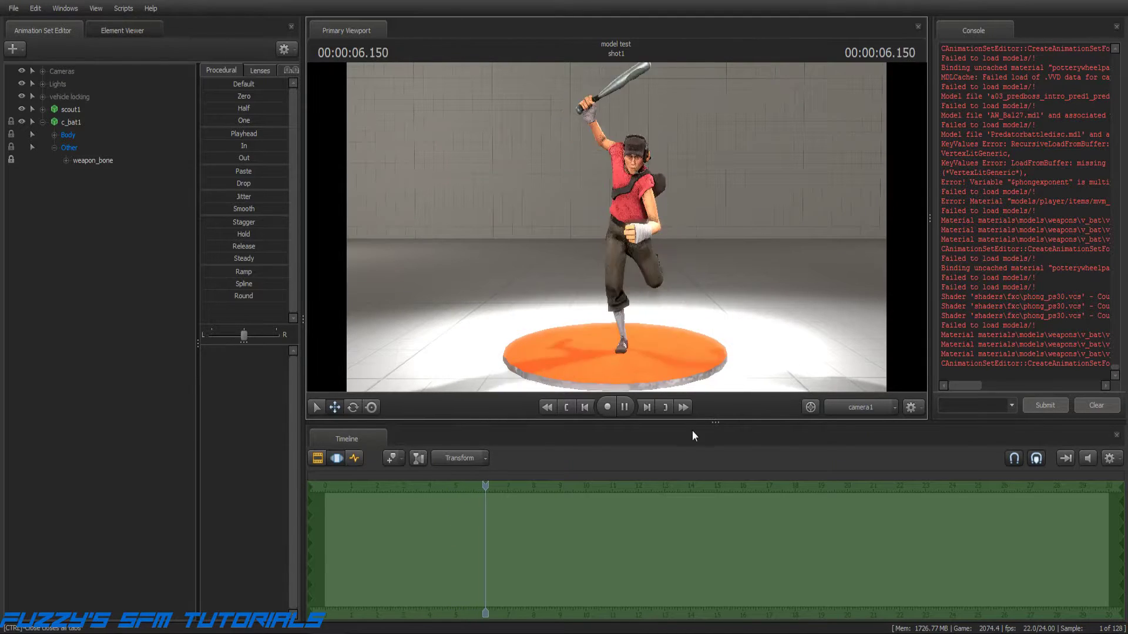
{"action": "left_click", "coordinate": [625, 407]}
{"action": "left_click", "coordinate": [570, 407]}
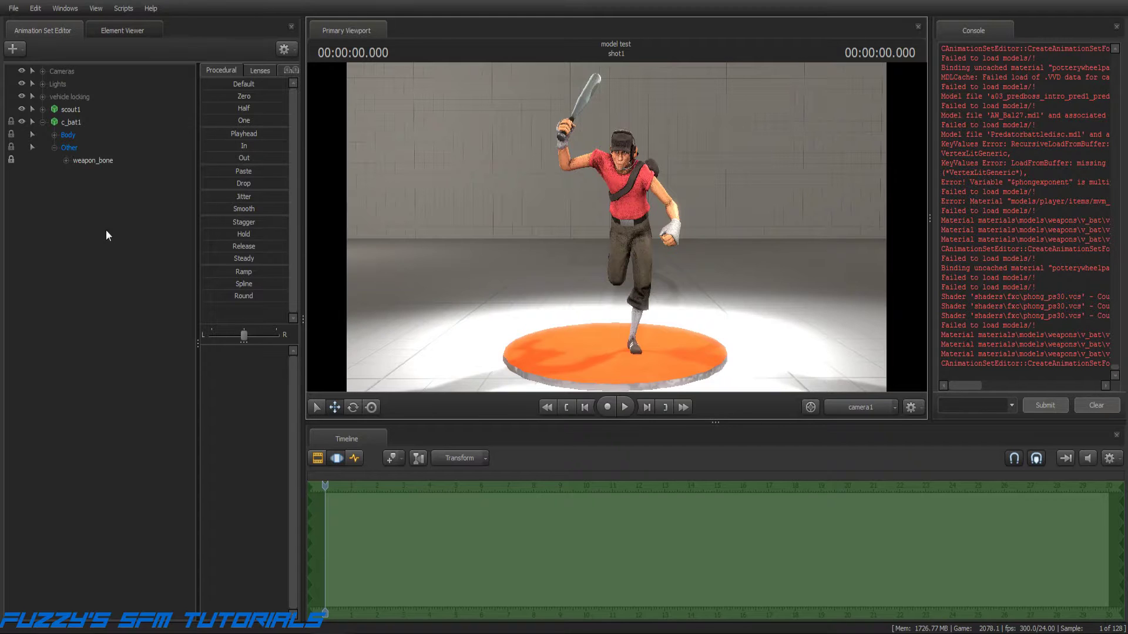
{"action": "left_click", "coordinate": [53, 148]}
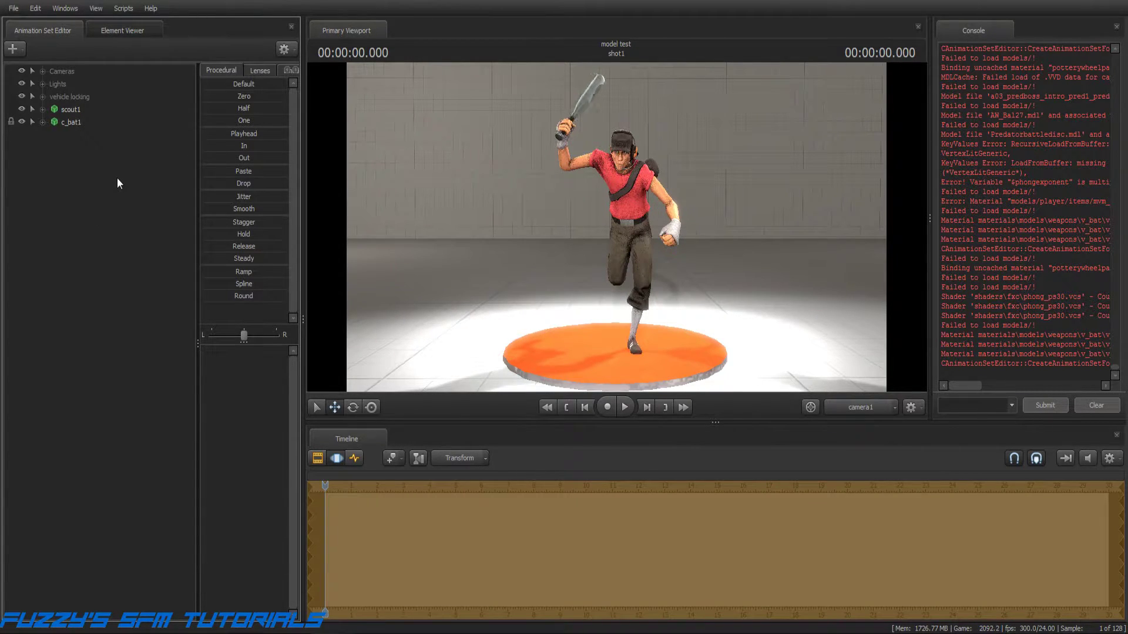
Undo the bat adjustments and the bat's addition, keeping the running animation on scout1, and clear the time selection
{"action": "key", "text": "ctrl+z"}
{"action": "key", "text": "ctrl+z"}
{"action": "key", "text": "ctrl+z"}
{"action": "key", "text": "ctrl+z"}
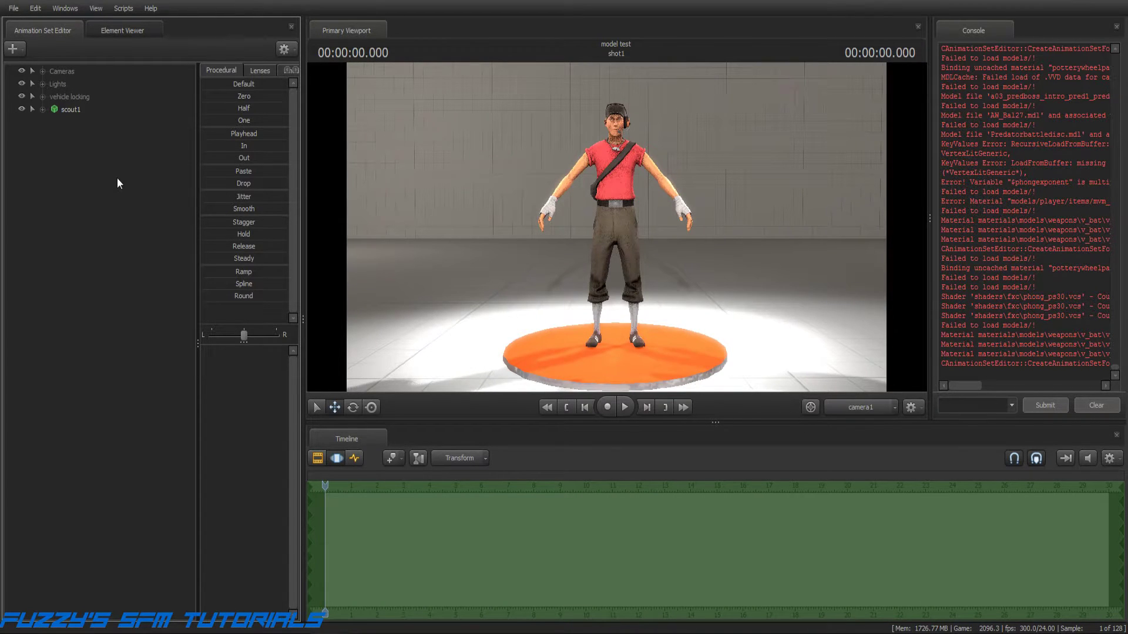
{"action": "key", "text": "ctrl+y"}
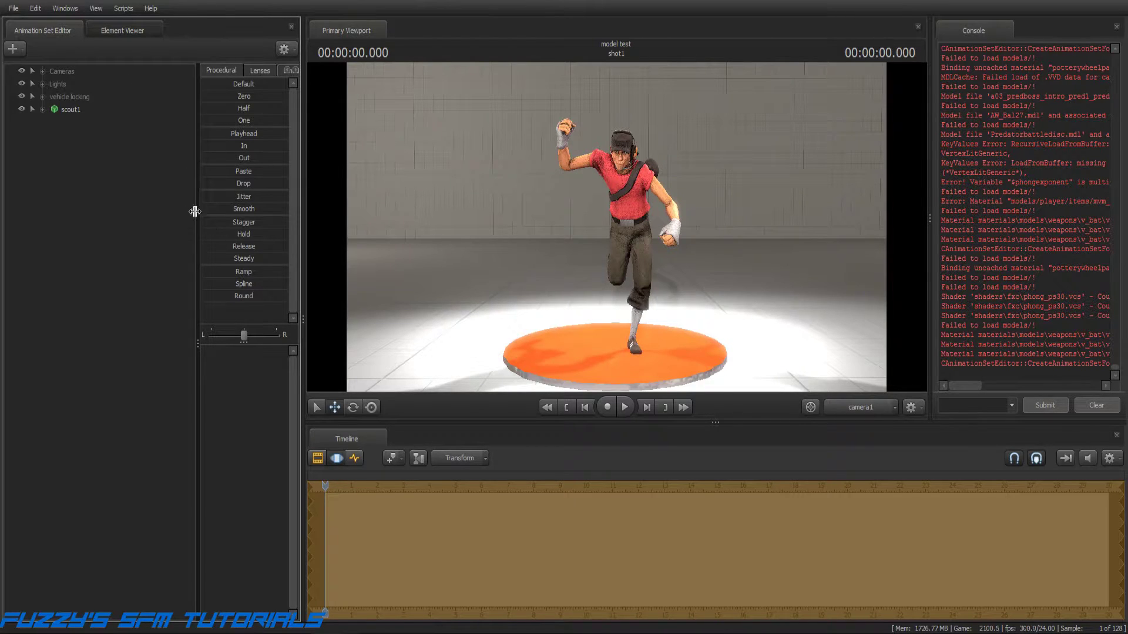
{"action": "left_click", "coordinate": [97, 141]}
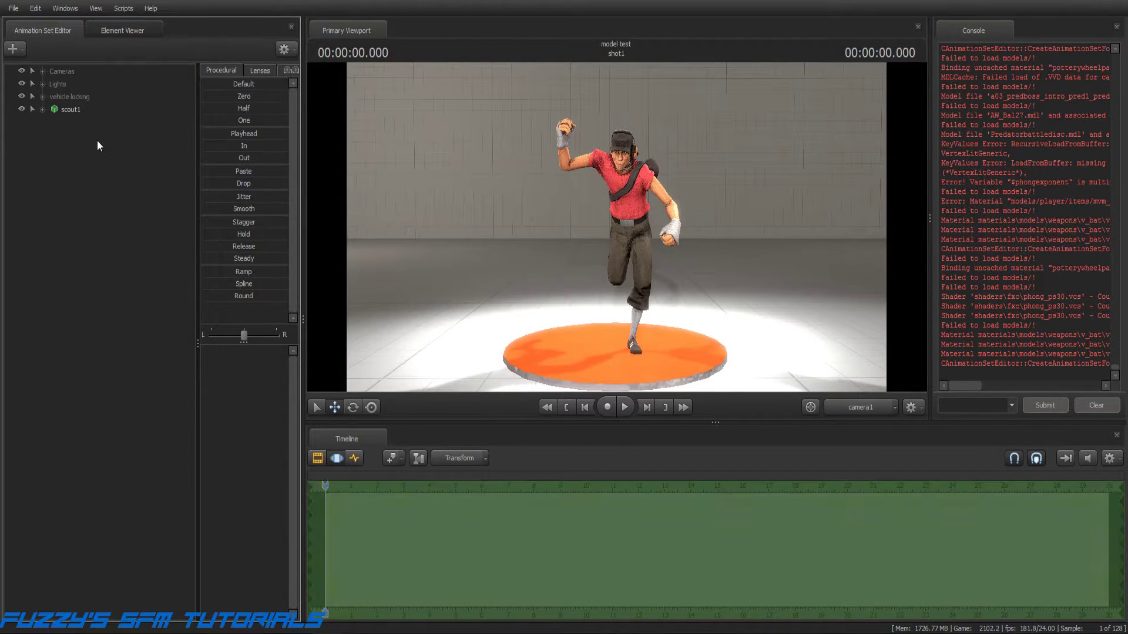
Add the model weapons\c_models\c_bat.mdl as a new animation set, using the tf mod filter and the search text "bat"
{"action": "left_click", "coordinate": [14, 49]}
{"action": "left_click", "coordinate": [66, 93]}
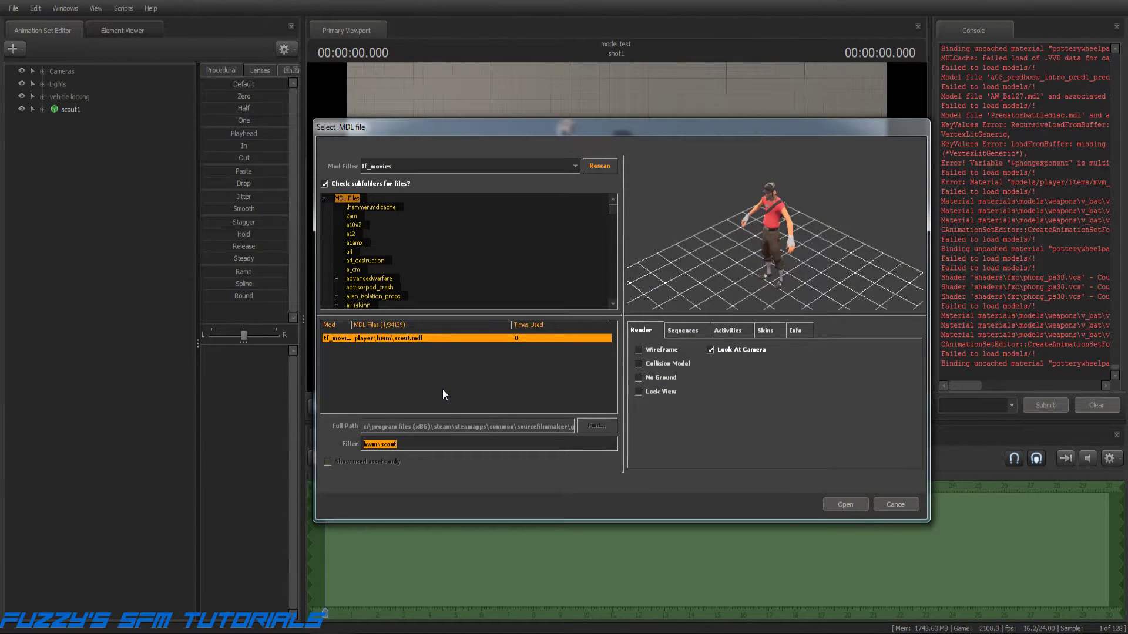
{"action": "left_click", "coordinate": [576, 165]}
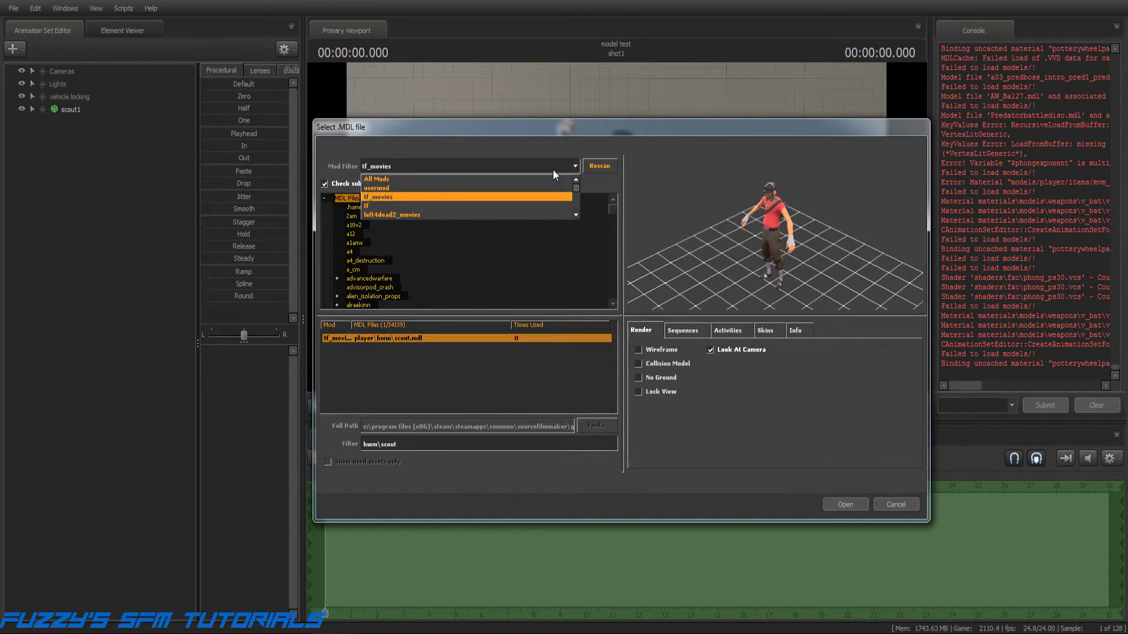
{"action": "left_click", "coordinate": [449, 206]}
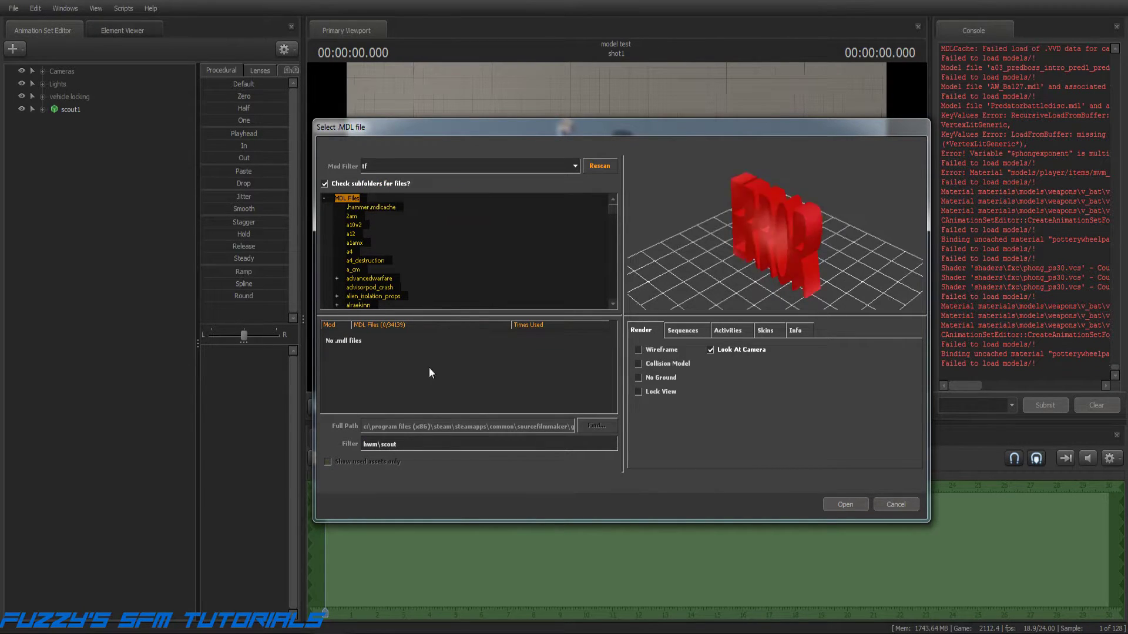
{"action": "left_click", "coordinate": [400, 444]}
{"action": "left_click_drag", "start_coordinate": [399, 444], "coordinate": [360, 438]}
{"action": "type", "text": "bat"}
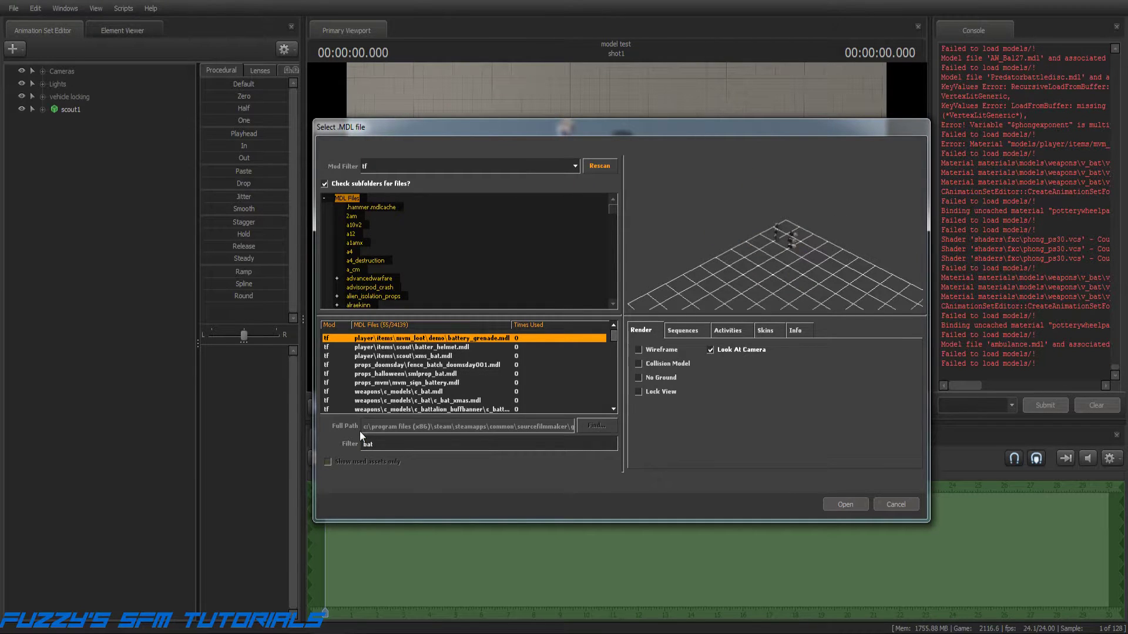
{"action": "left_click", "coordinate": [423, 393]}
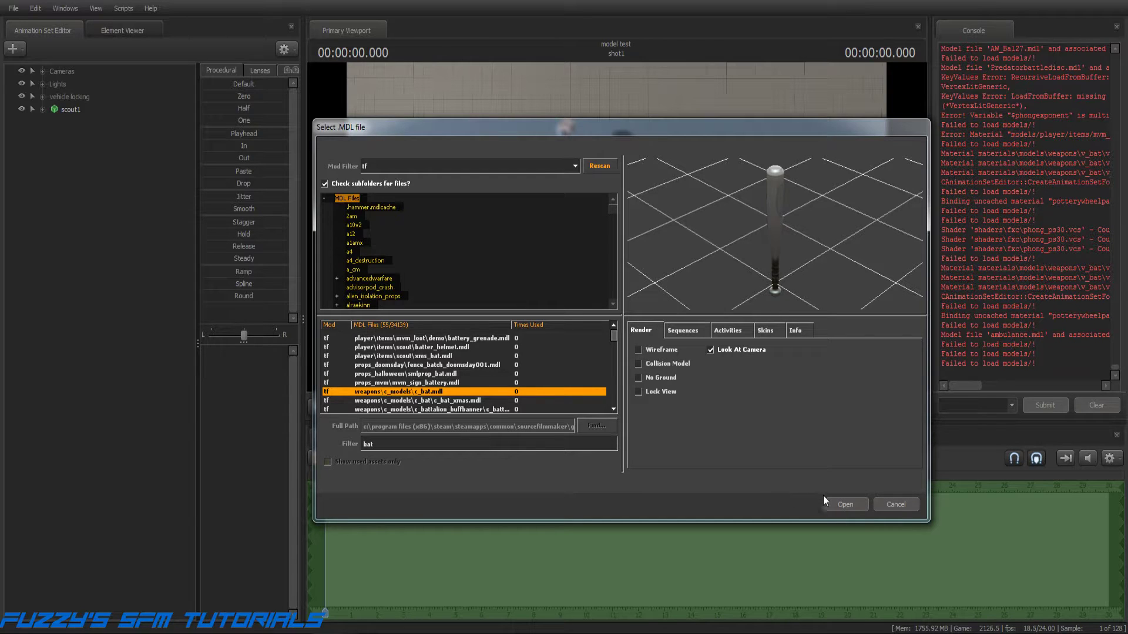
{"action": "left_click", "coordinate": [845, 504]}
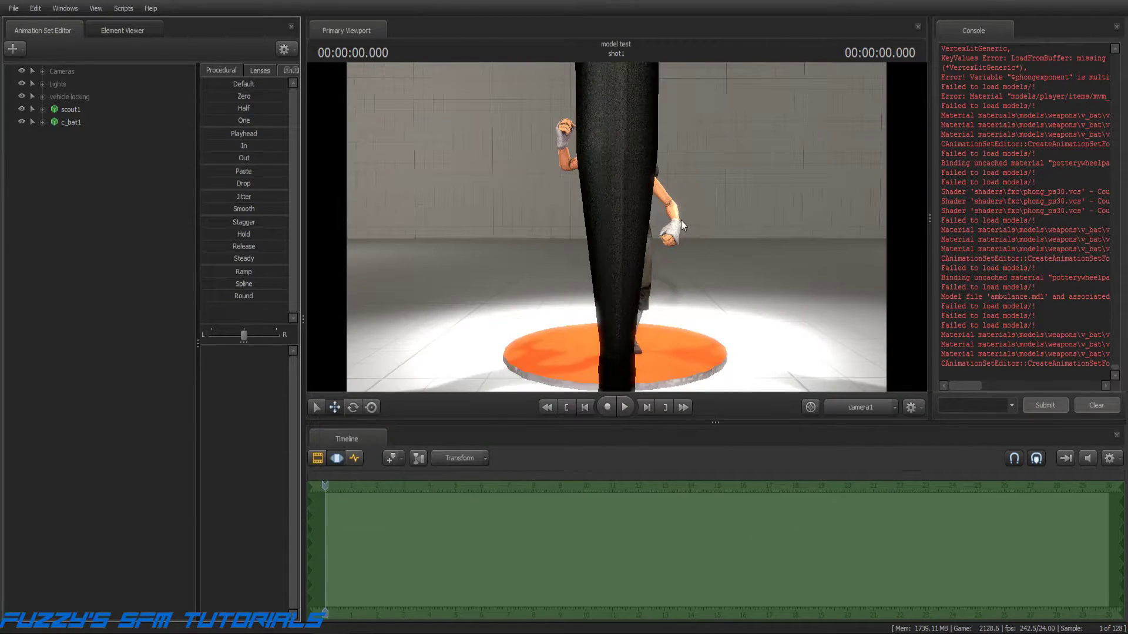
Lock c_bat1 to scout1, apply the Zero preset to all of the bat's transforms, and deselect it
{"action": "left_click", "coordinate": [70, 110]}
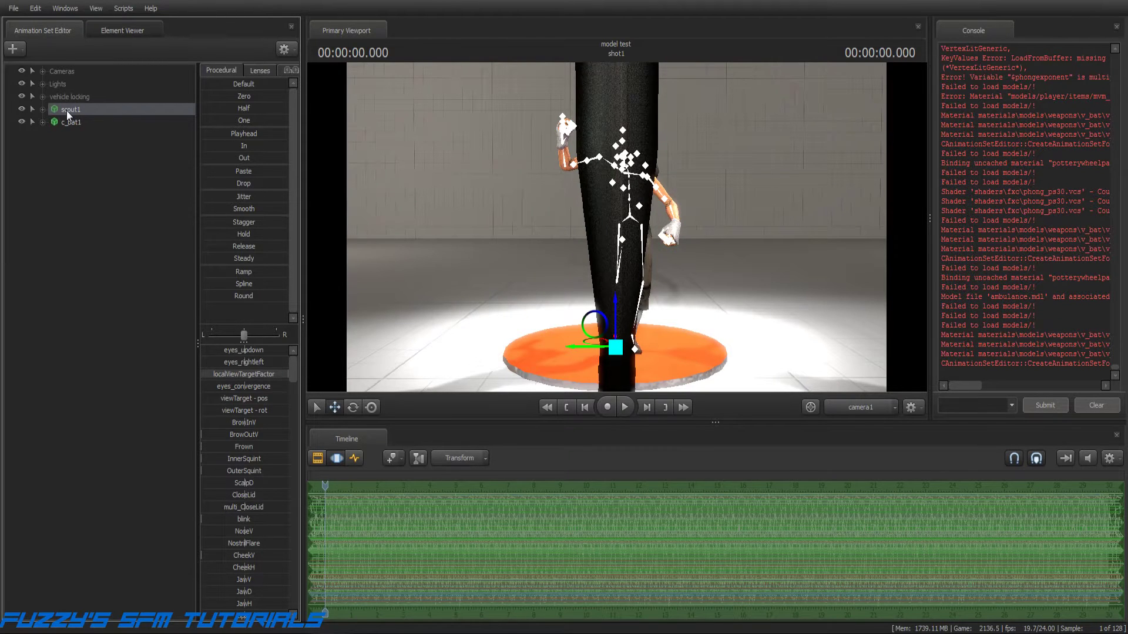
{"action": "left_click", "coordinate": [70, 122]}
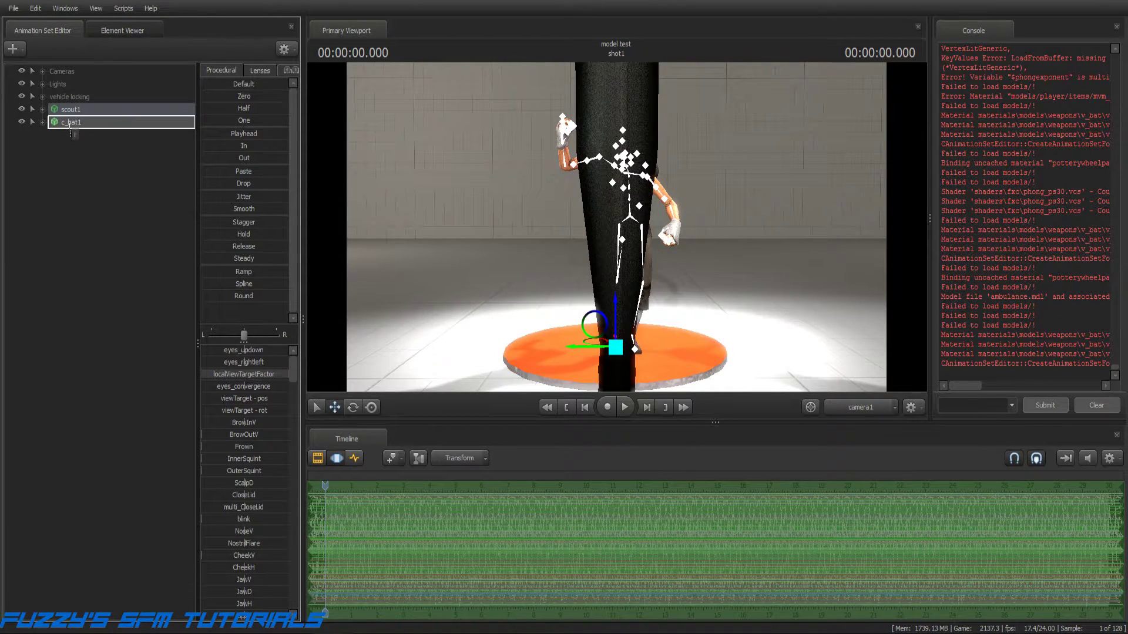
{"action": "left_click_drag", "start_coordinate": [69, 123], "coordinate": [69, 122]}
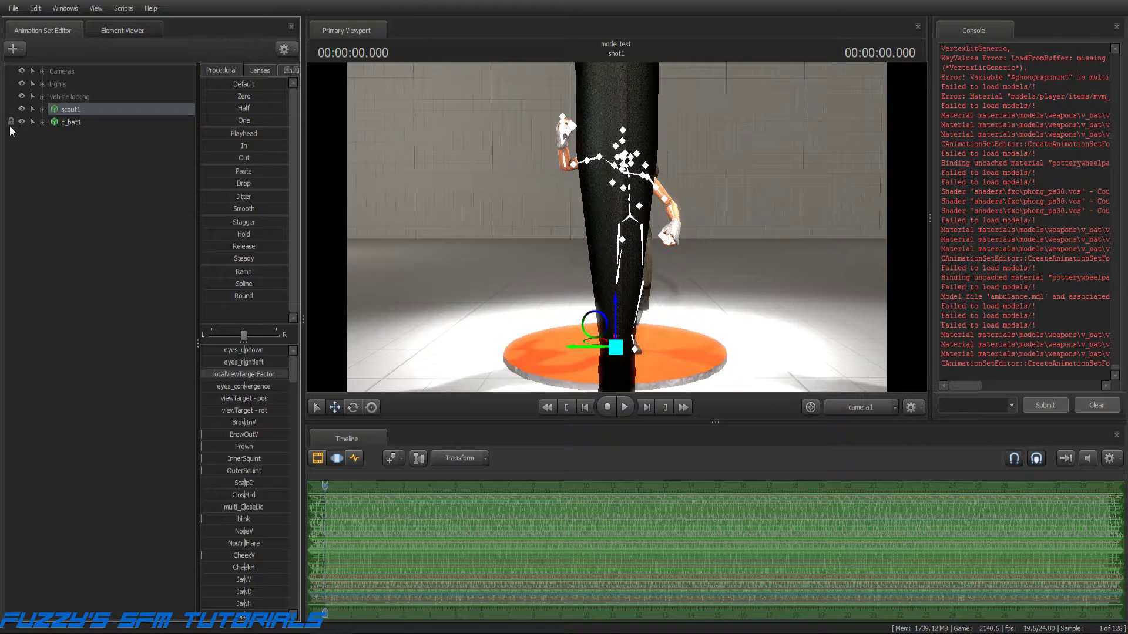
{"action": "left_click", "coordinate": [69, 122]}
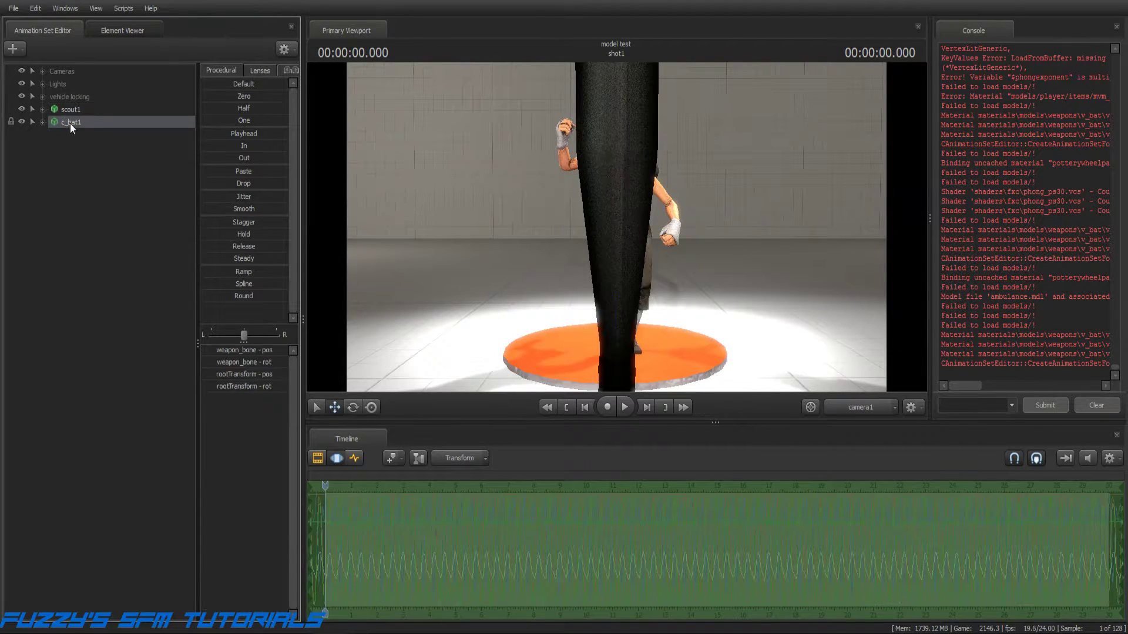
{"action": "left_click", "coordinate": [205, 96]}
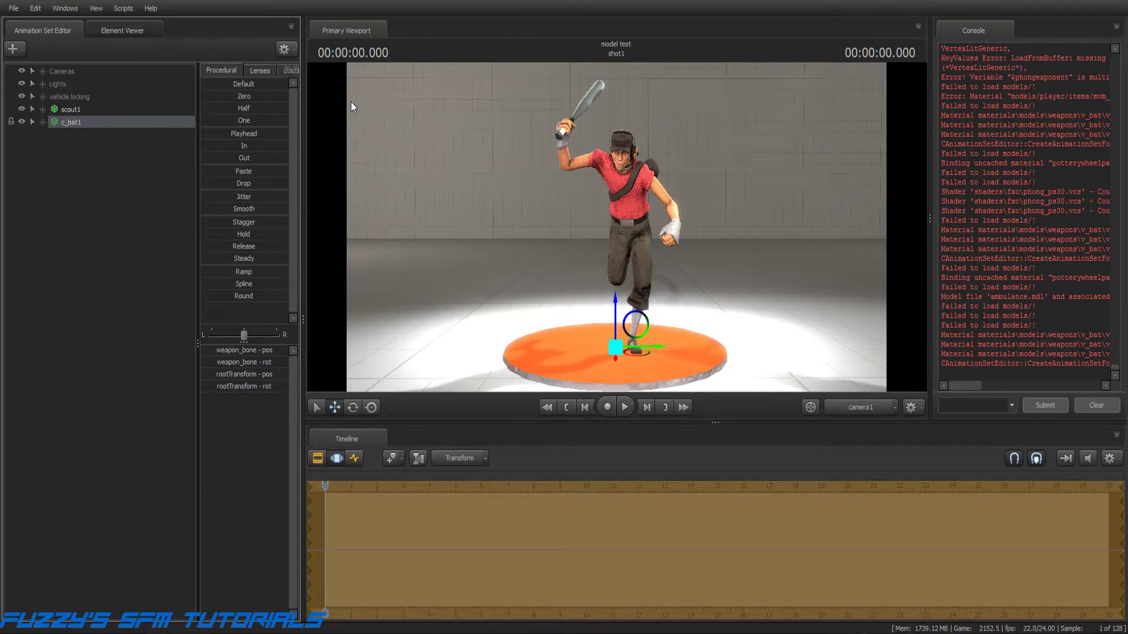
{"action": "left_click", "coordinate": [125, 171]}
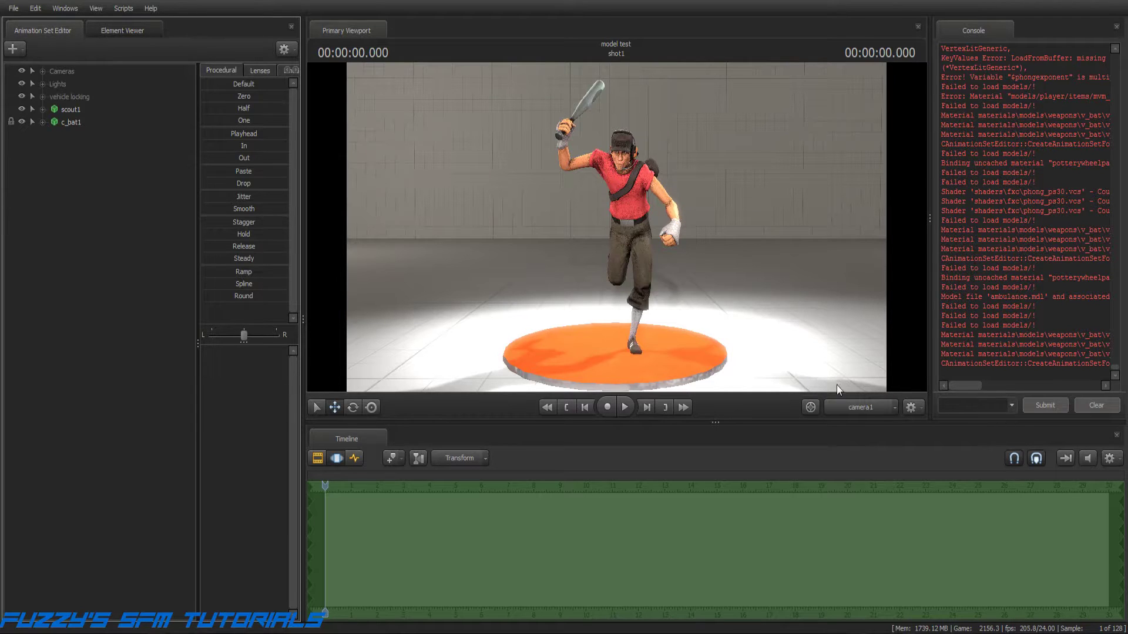
Examine the scout's grip on the locked bat up close and from farther back through the work camera
{"action": "left_click", "coordinate": [841, 401]}
{"action": "left_click_drag", "start_coordinate": [690, 267], "coordinate": [638, 261]}
{"action": "key", "text": "w"}
{"action": "key", "text": "w"}
{"action": "key", "text": "s"}
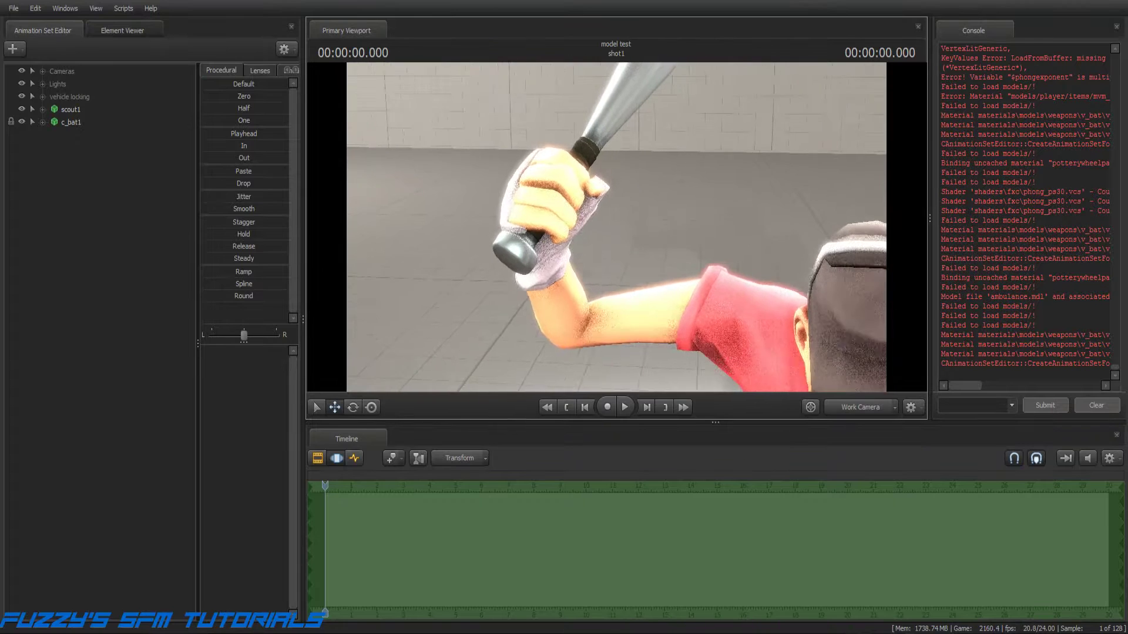
{"action": "key", "text": "a"}
{"action": "key", "text": "s"}
{"action": "key", "text": "s"}
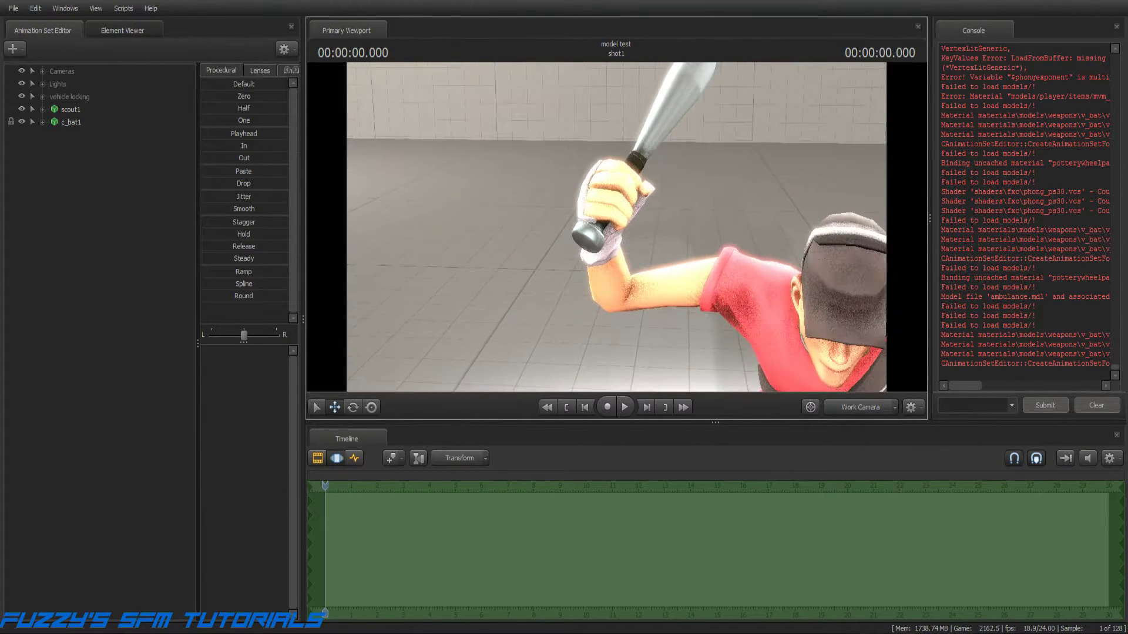
{"action": "key", "text": "s"}
{"action": "mouse_move", "coordinate": [616, 227]}
{"action": "left_mouse_down"}
{"action": "mouse_move", "coordinate": [616, 252]}
{"action": "mouse_move", "coordinate": [616, 226]}
{"action": "left_mouse_up"}
{"action": "key", "text": "s"}
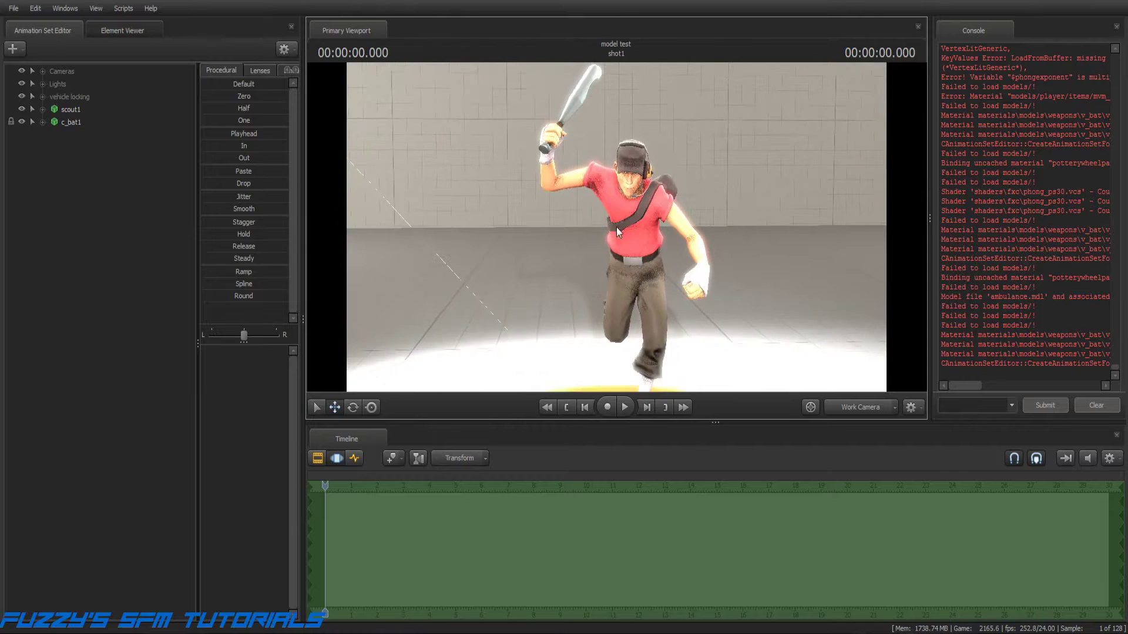
Play the running animation with the locked bat through camera1, and return the playhead to the shot's start
{"action": "left_click", "coordinate": [852, 407]}
{"action": "left_click", "coordinate": [626, 407]}
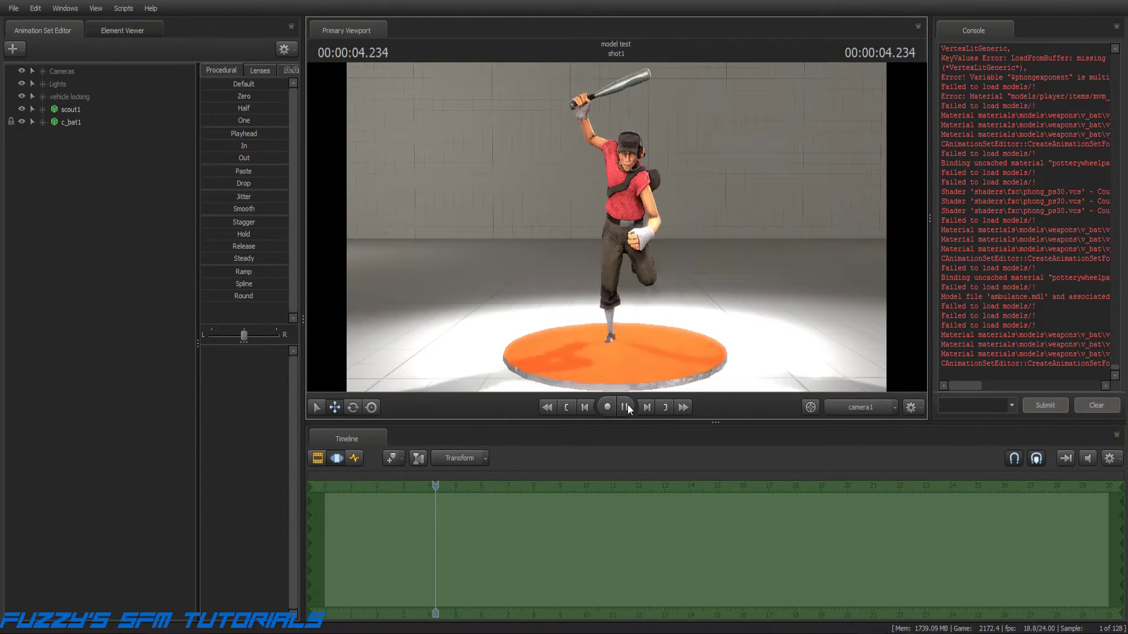
{"action": "left_click", "coordinate": [626, 407]}
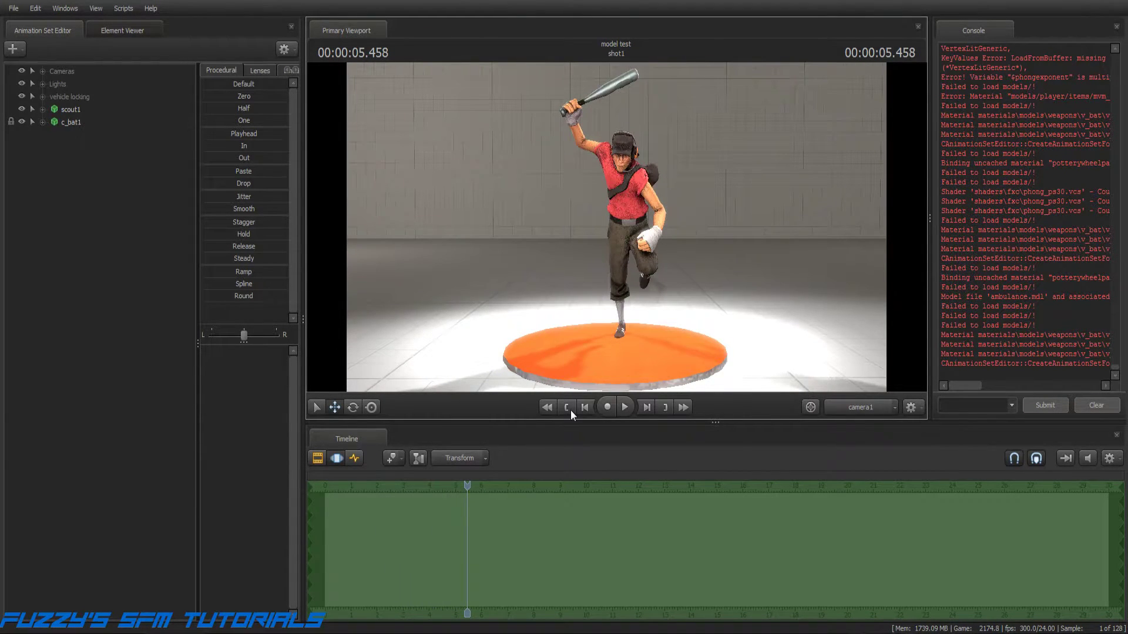
{"action": "left_click", "coordinate": [570, 410]}
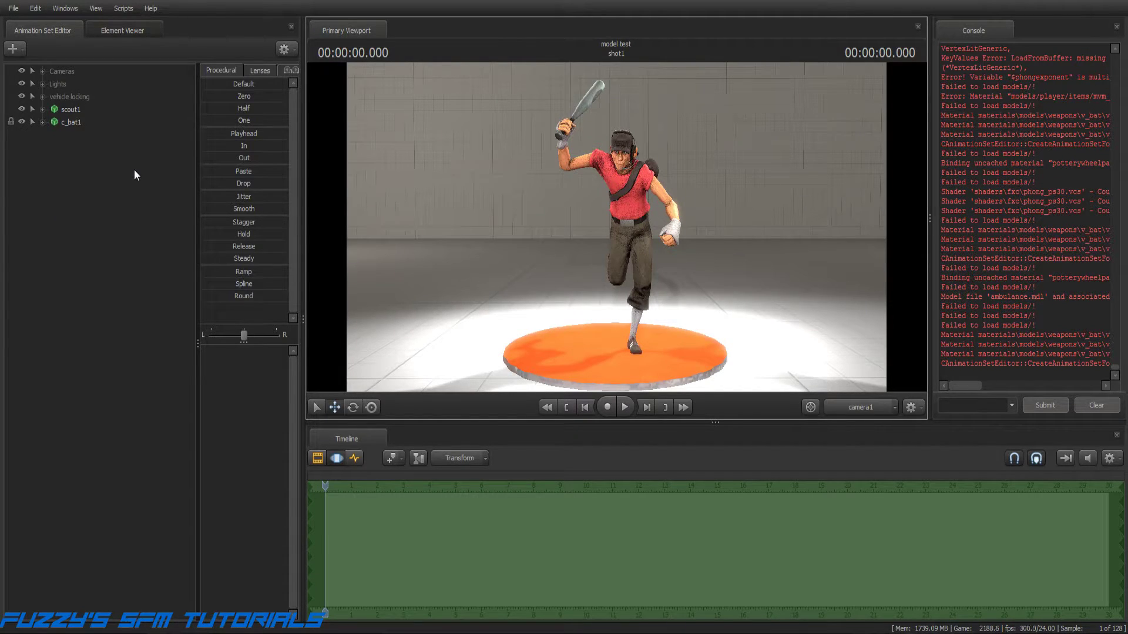
Unlock c_bat1's transforms from the scout and delete the scout1 animation set
{"action": "left_click", "coordinate": [72, 121]}
{"action": "right_click", "coordinate": [72, 121]}
{"action": "left_click", "coordinate": [96, 265]}
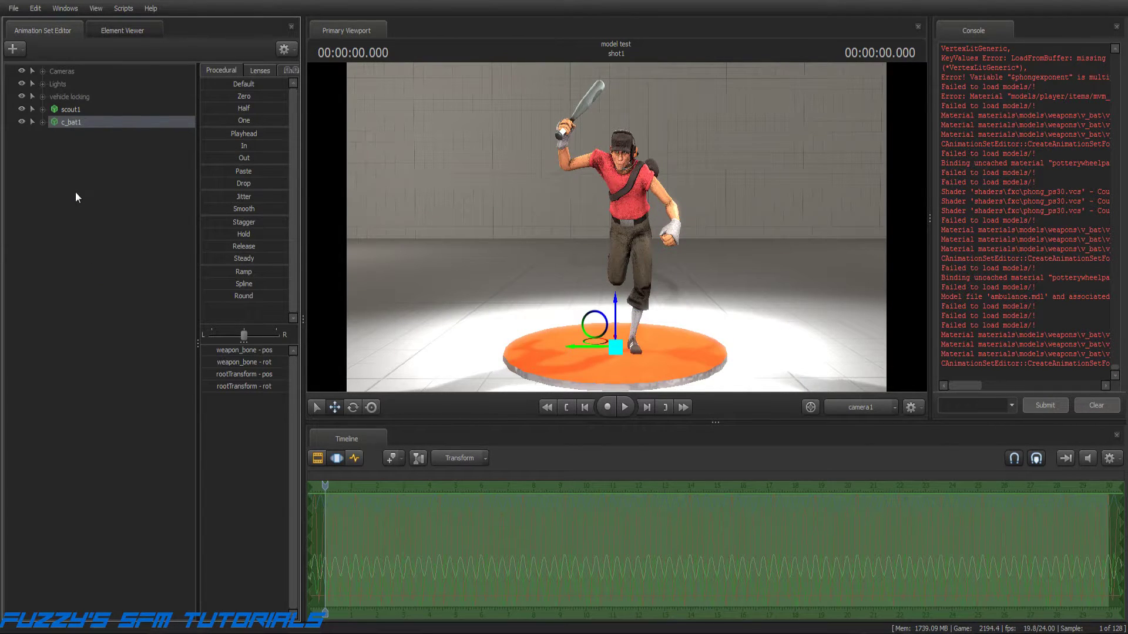
{"action": "left_click", "coordinate": [69, 147]}
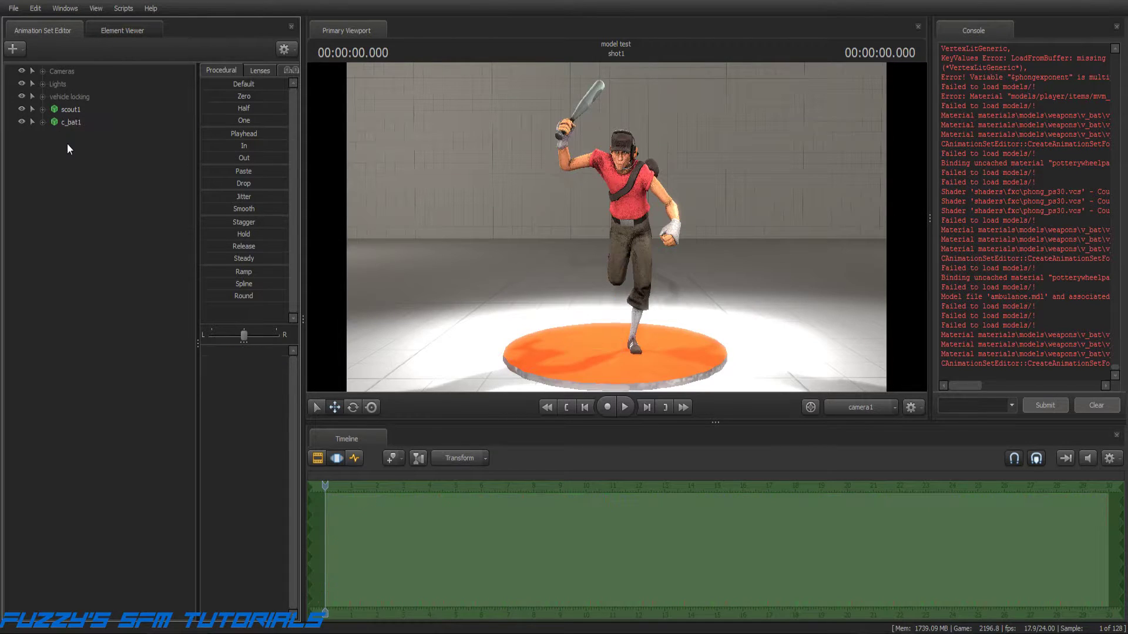
{"action": "left_click", "coordinate": [69, 111]}
{"action": "right_click", "coordinate": [69, 110]}
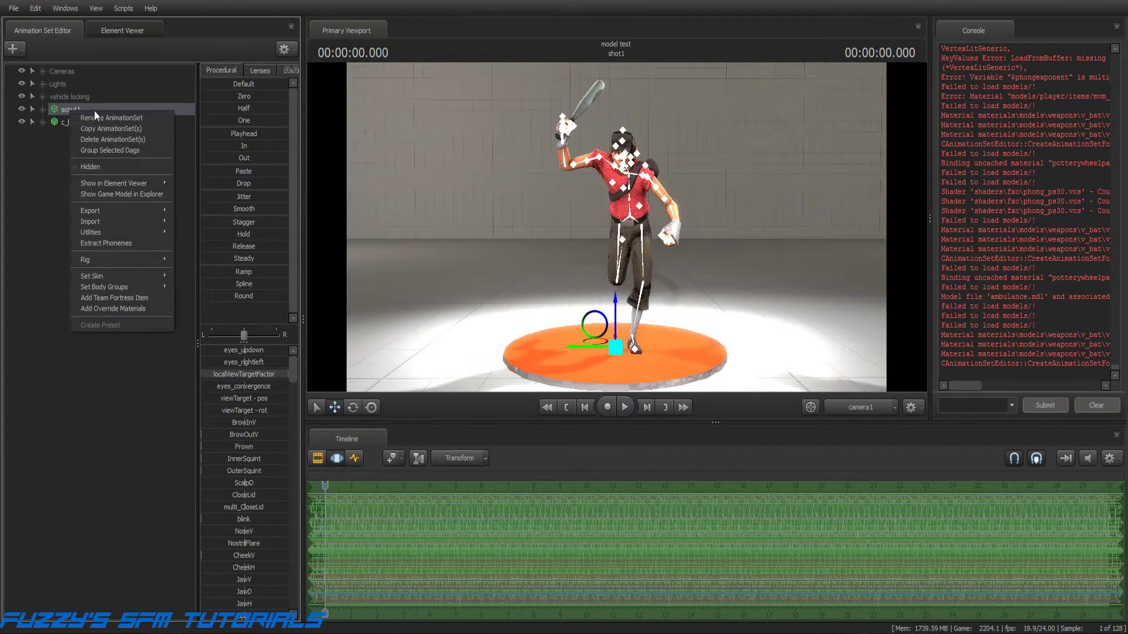
{"action": "left_click", "coordinate": [94, 139]}
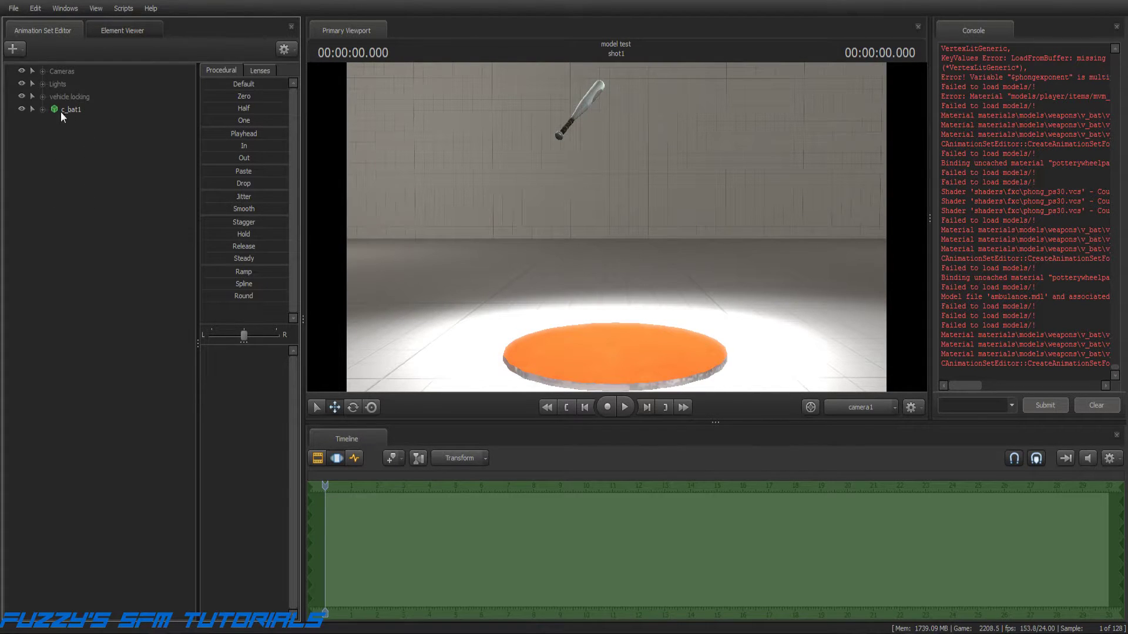
Add the model player\spacesuit.mdl as a new animation set, using the usermod mod filter and the search text "spa"
{"action": "left_click", "coordinate": [16, 51]}
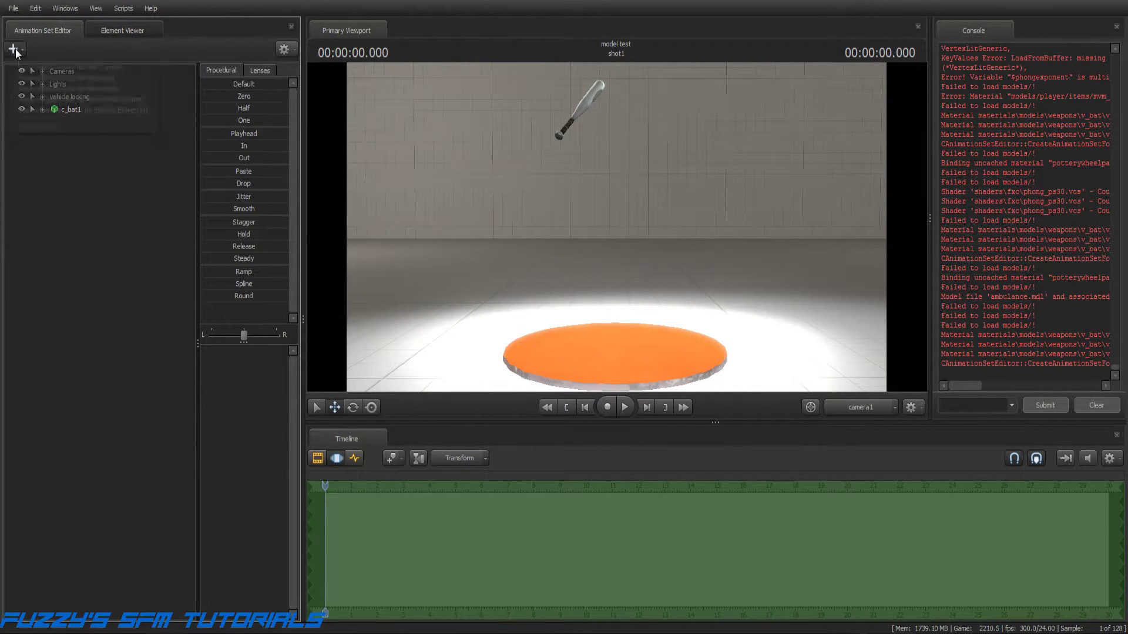
{"action": "left_click", "coordinate": [76, 90]}
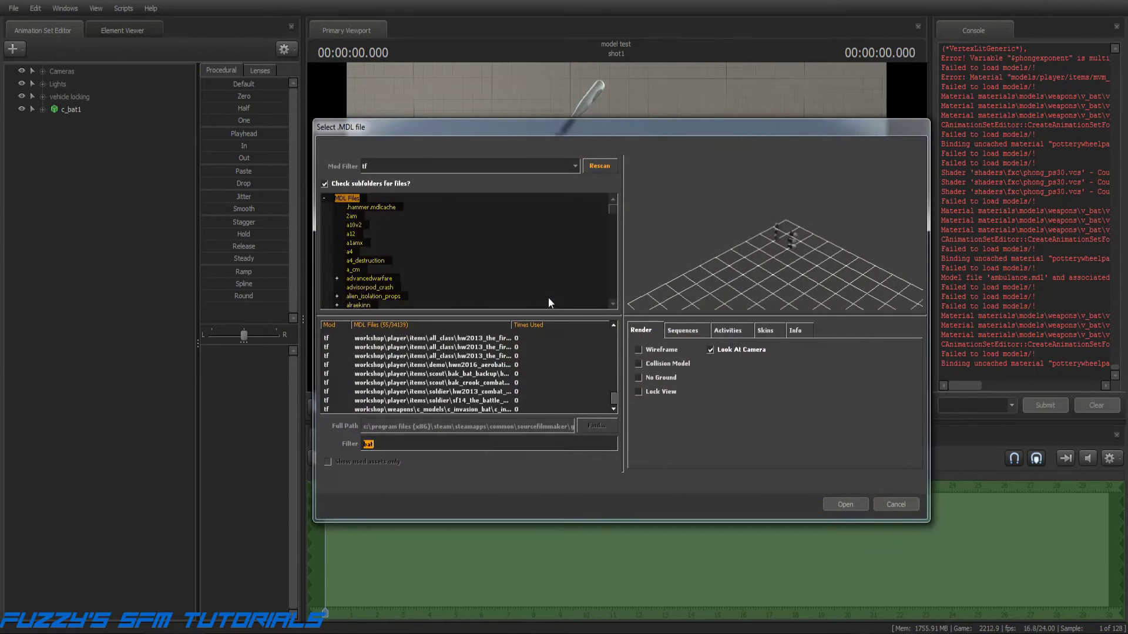
{"action": "left_click", "coordinate": [575, 166]}
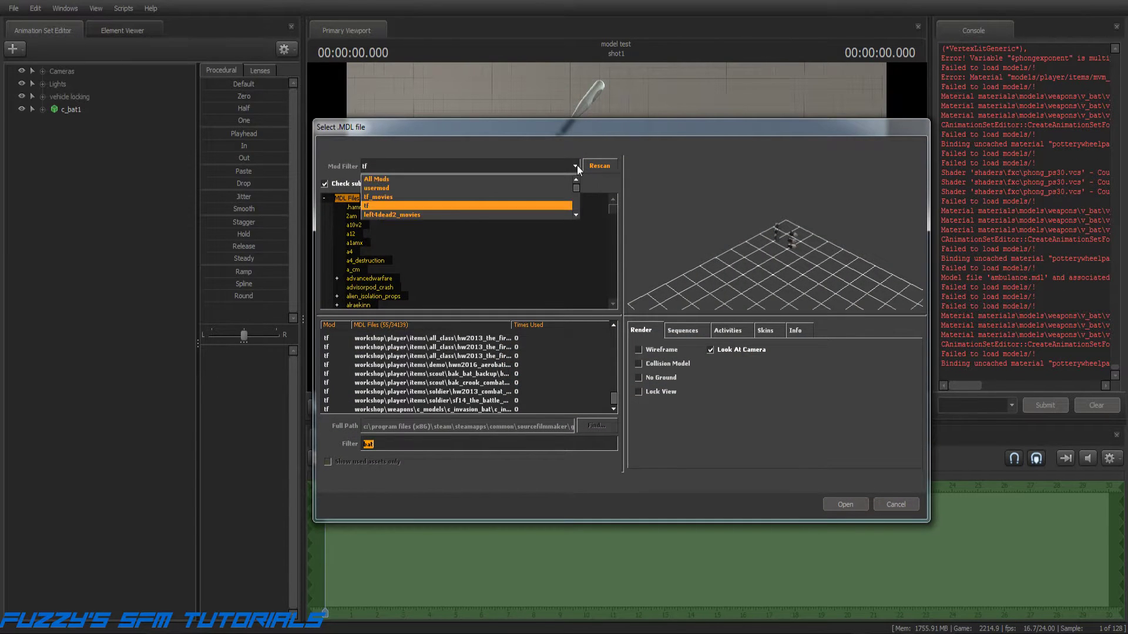
{"action": "left_click", "coordinate": [419, 188]}
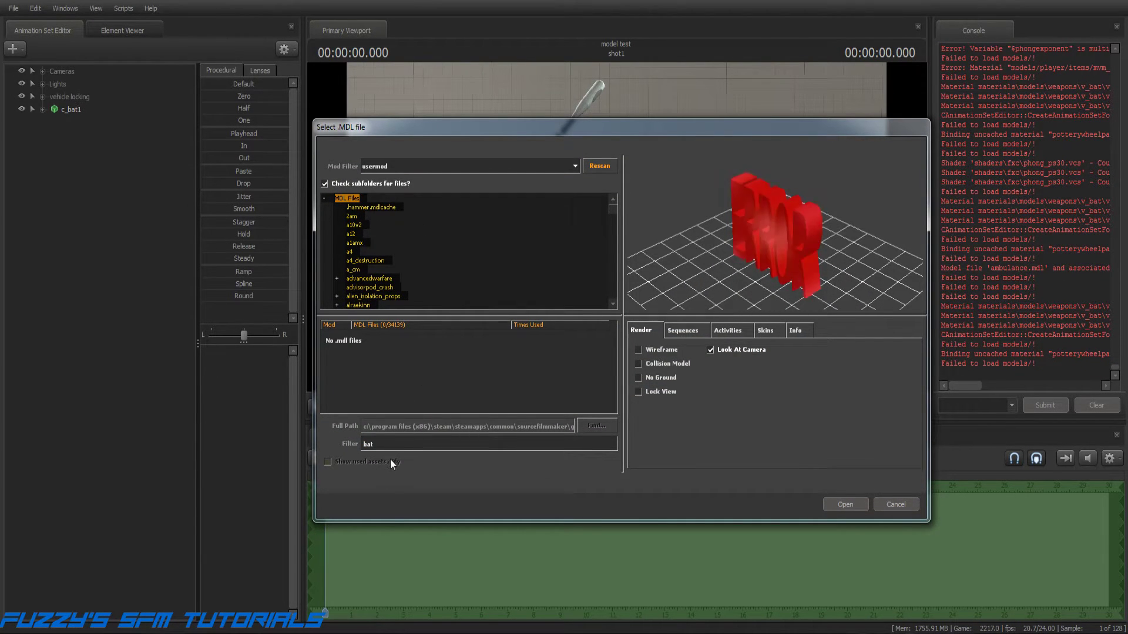
{"action": "double_click", "coordinate": [367, 444]}
{"action": "type", "text": "spa"}
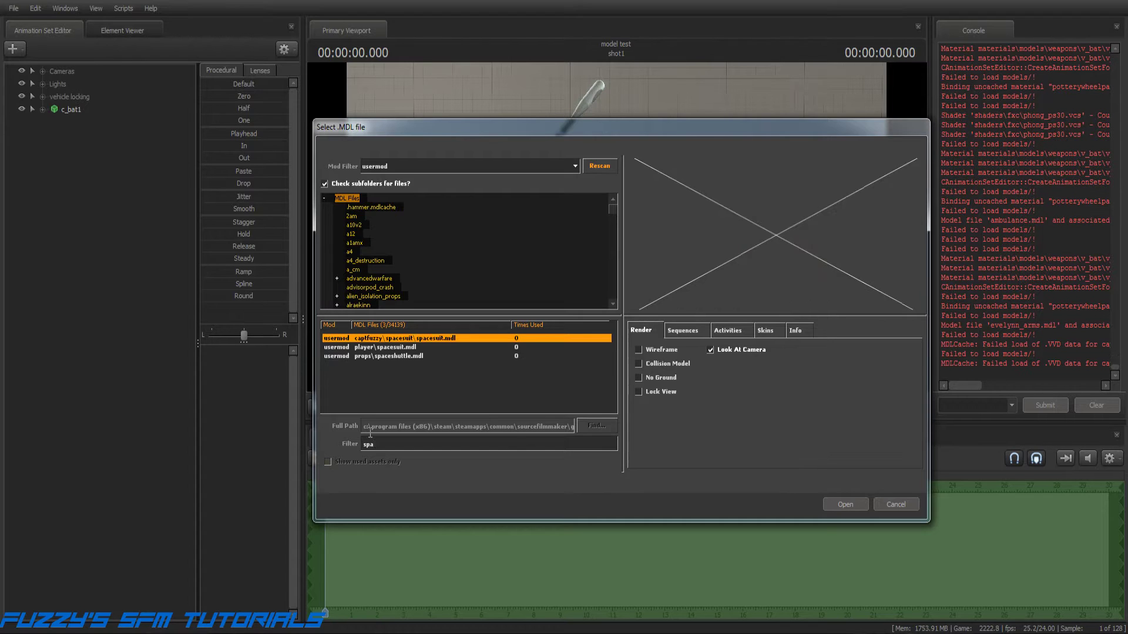
{"action": "left_click", "coordinate": [395, 348]}
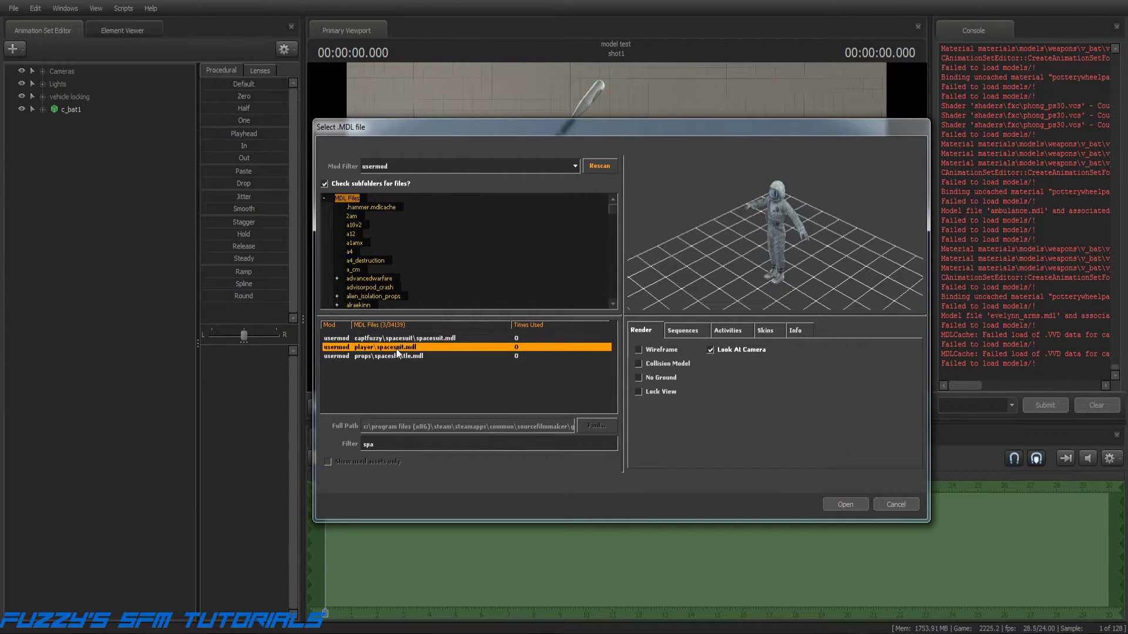
{"action": "left_click", "coordinate": [854, 503]}
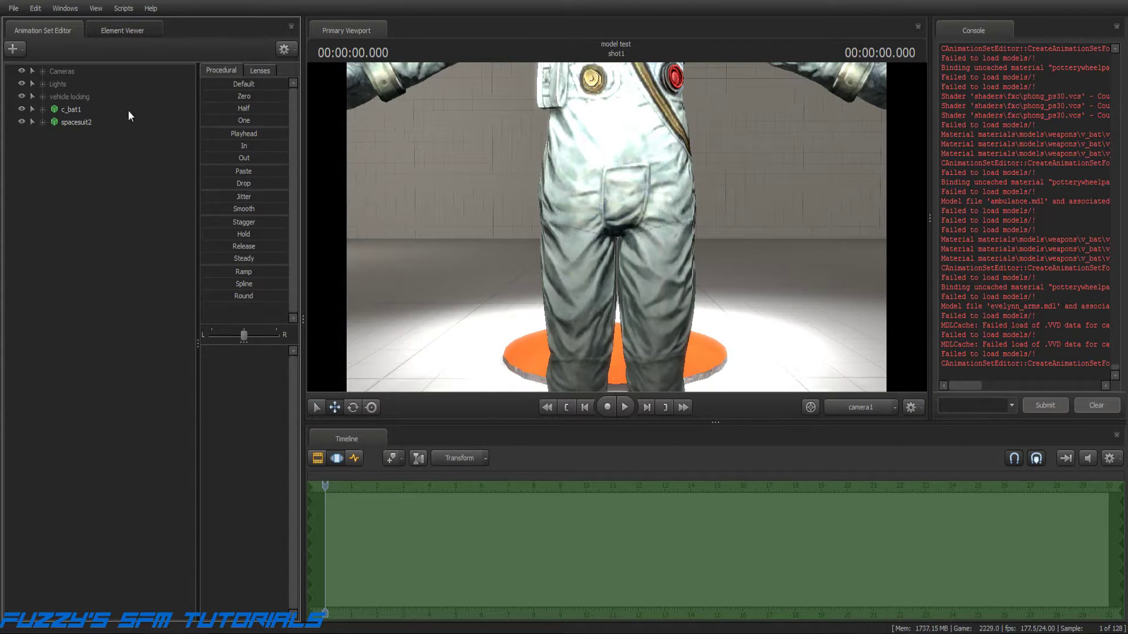
Apply the Default preset to the spacesuit2 rootTransform and rotate it by 180 degrees to face the camera
{"action": "left_click", "coordinate": [76, 121]}
{"action": "left_click", "coordinate": [43, 122]}
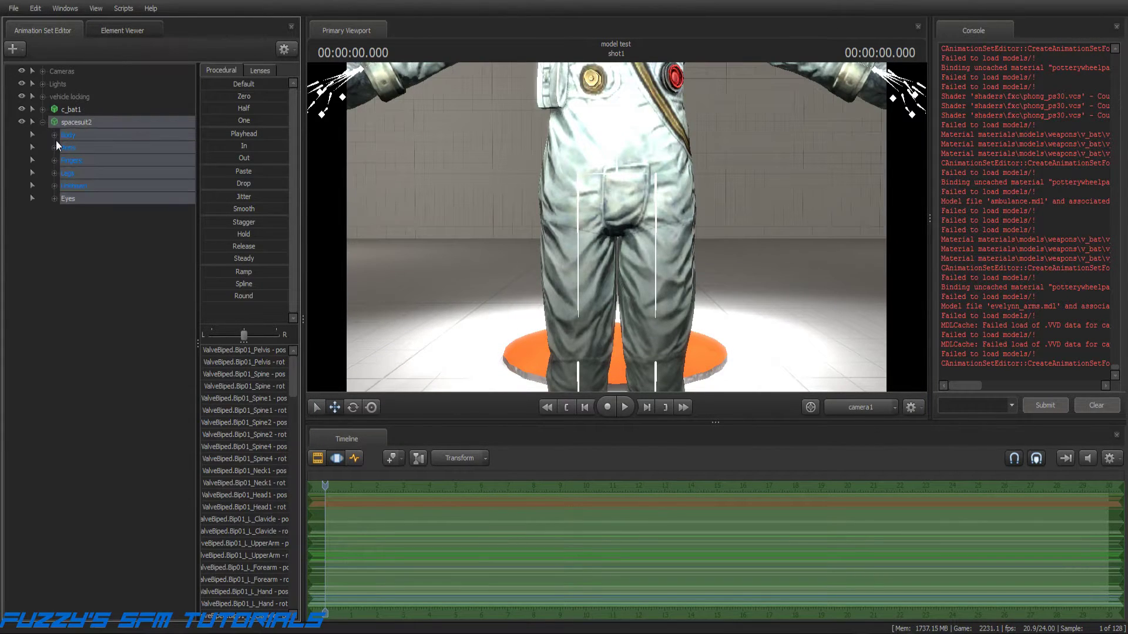
{"action": "left_click", "coordinate": [55, 134]}
{"action": "left_click", "coordinate": [91, 147]}
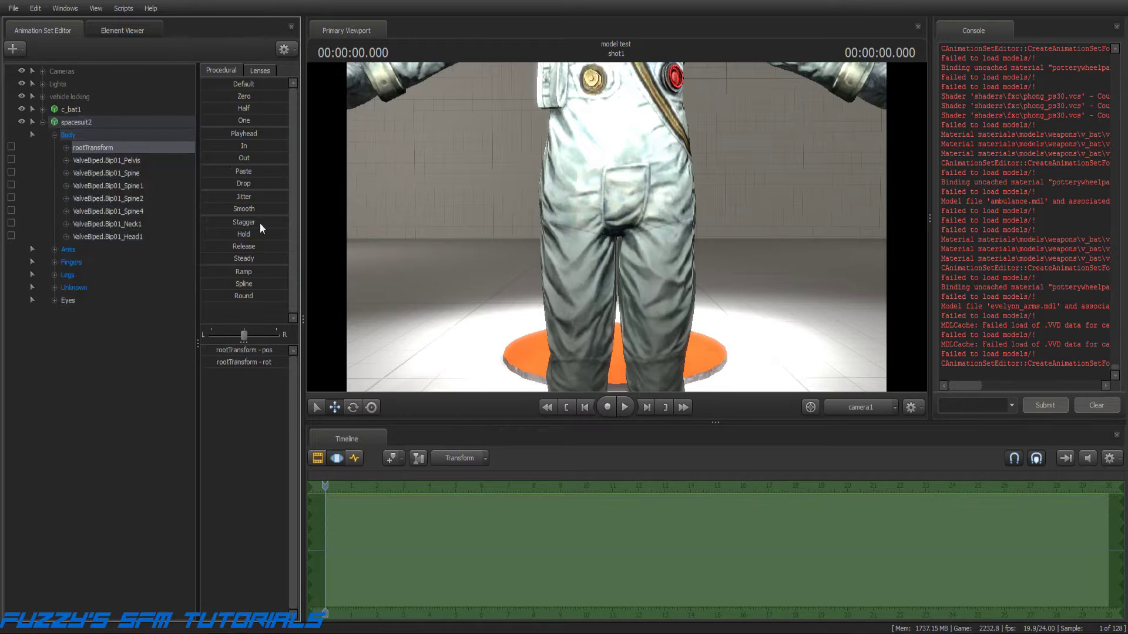
{"action": "left_click", "coordinate": [212, 84]}
{"action": "left_click_drag", "start_coordinate": [244, 85], "coordinate": [363, 88]}
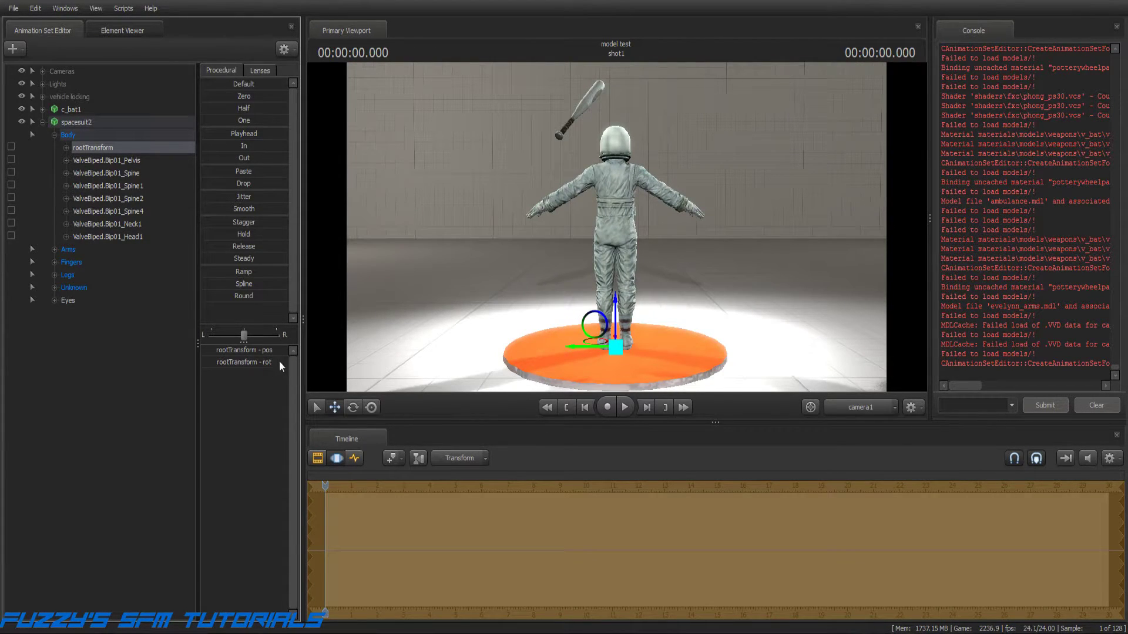
{"action": "mouse_move", "coordinate": [279, 361]}
{"action": "type", "text": "180"}
{"action": "key", "text": "Return"}
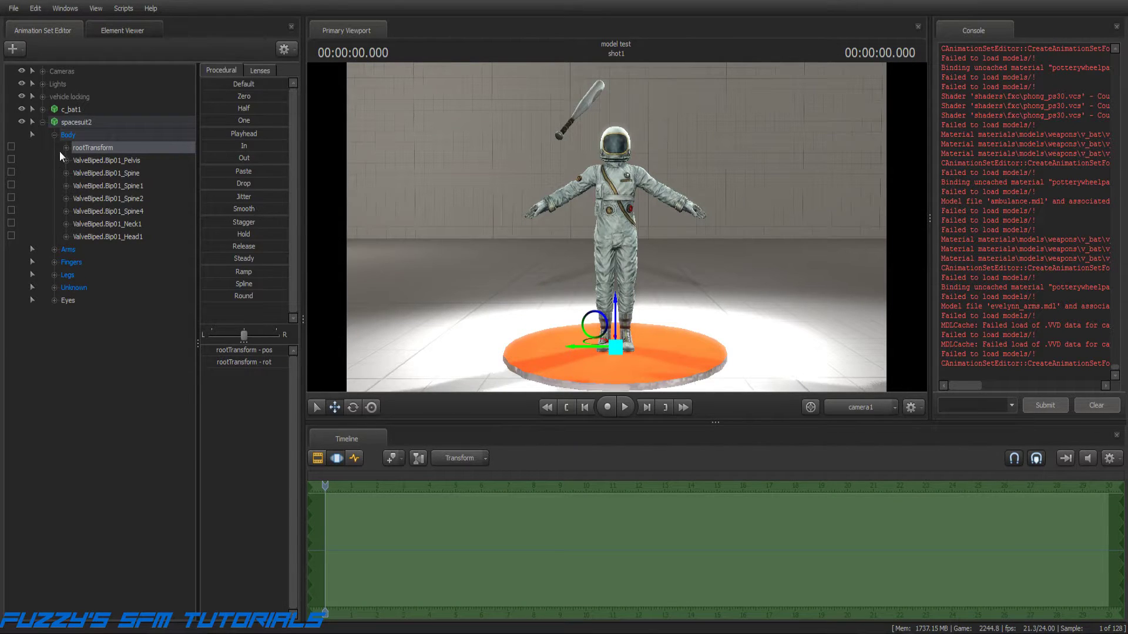
Try to lock c_bat1's rootTransform to the spacesuit's ValveBiped.Bip01_R_Hand bone and apply the Zero preset to it
{"action": "left_click", "coordinate": [43, 110]}
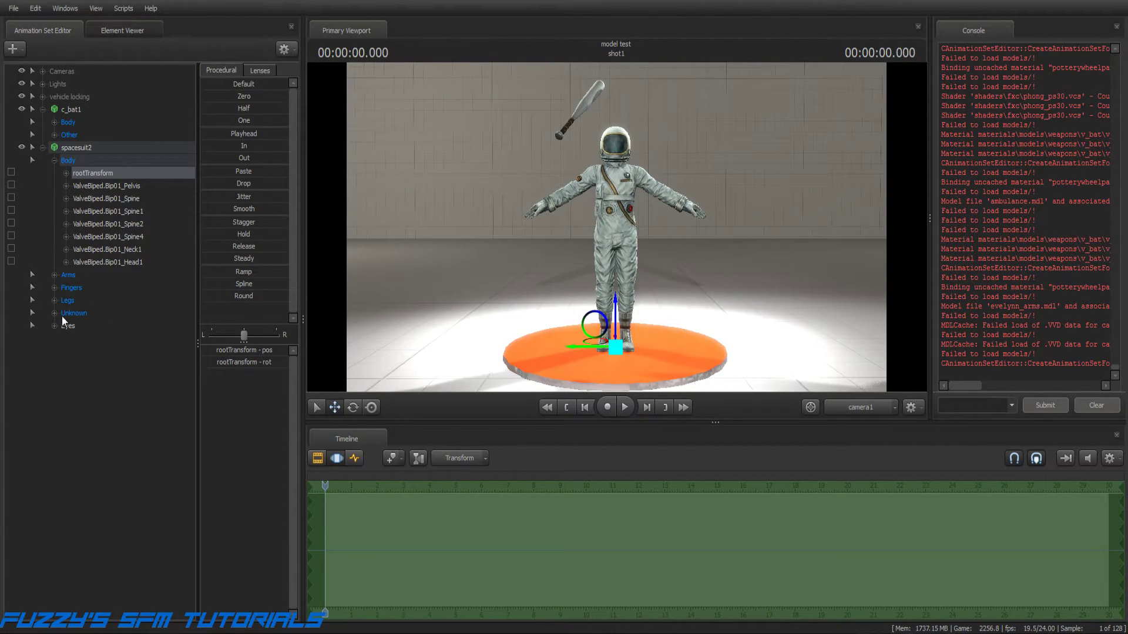
{"action": "left_click", "coordinate": [54, 162]}
{"action": "left_click", "coordinate": [54, 173]}
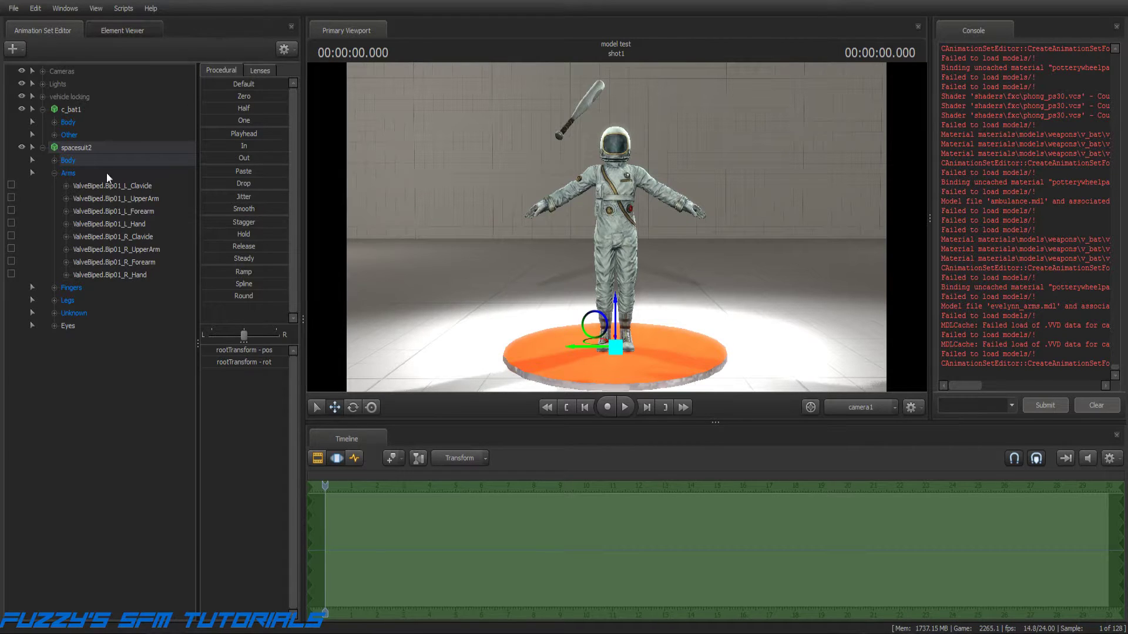
{"action": "left_click", "coordinate": [53, 121]}
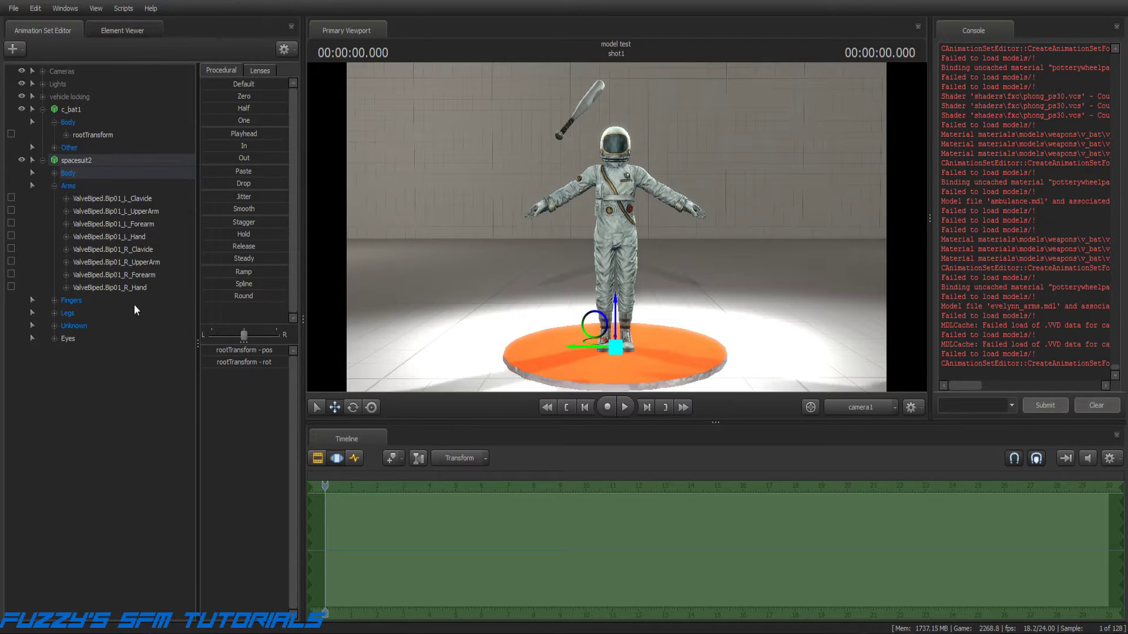
{"action": "left_click", "coordinate": [109, 288]}
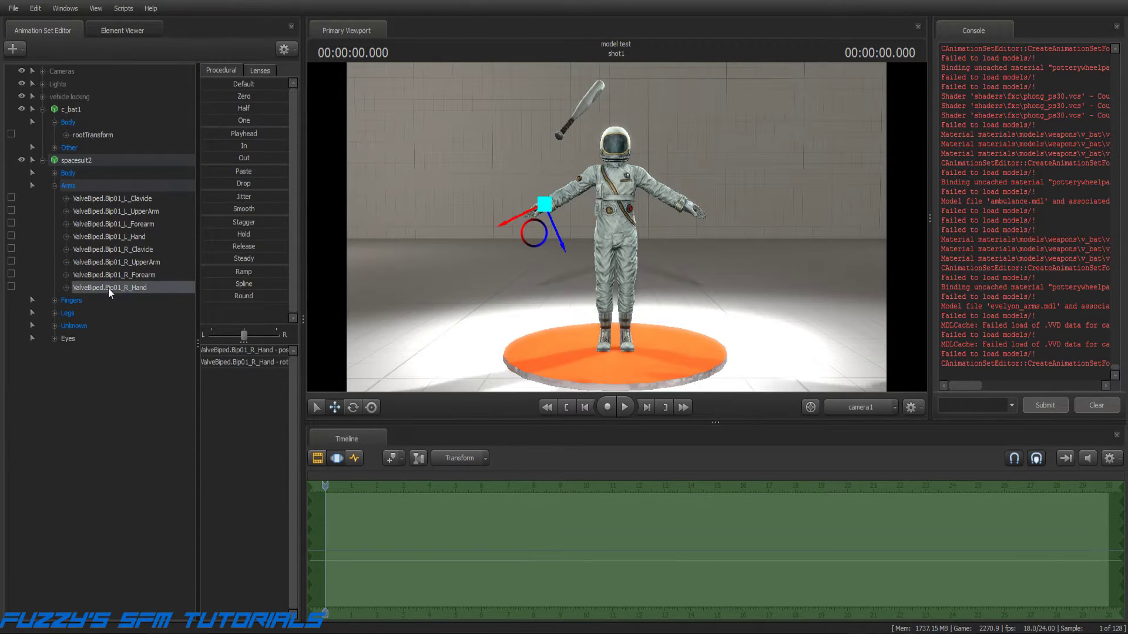
{"action": "left_click_drag", "start_coordinate": [108, 288], "coordinate": [93, 134]}
{"action": "left_click", "coordinate": [100, 134]}
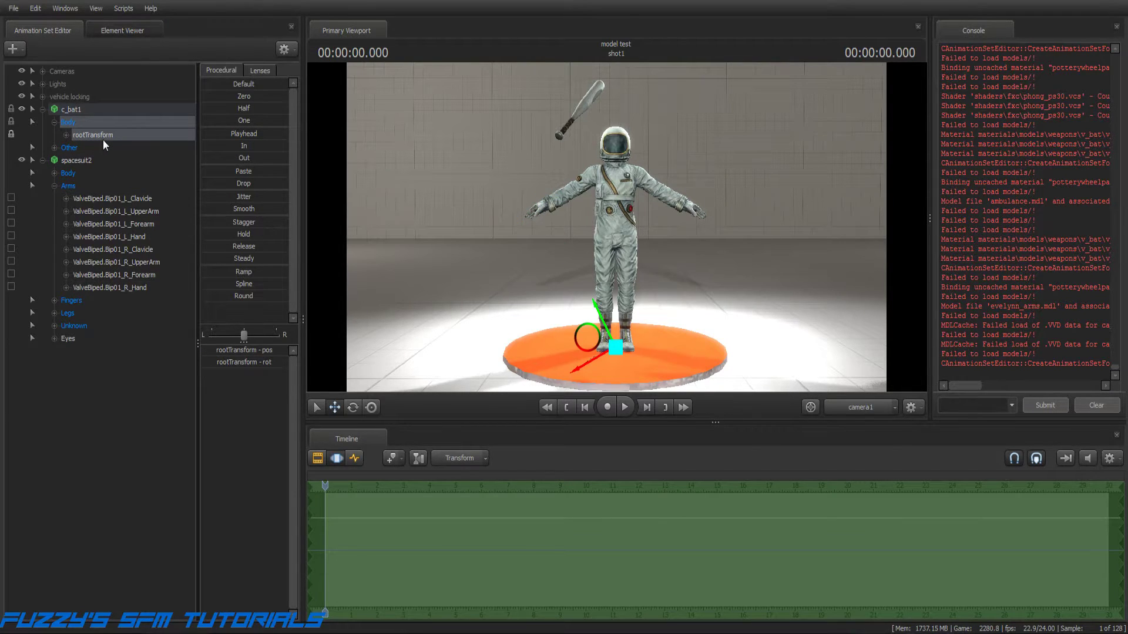
{"action": "left_click", "coordinate": [205, 96]}
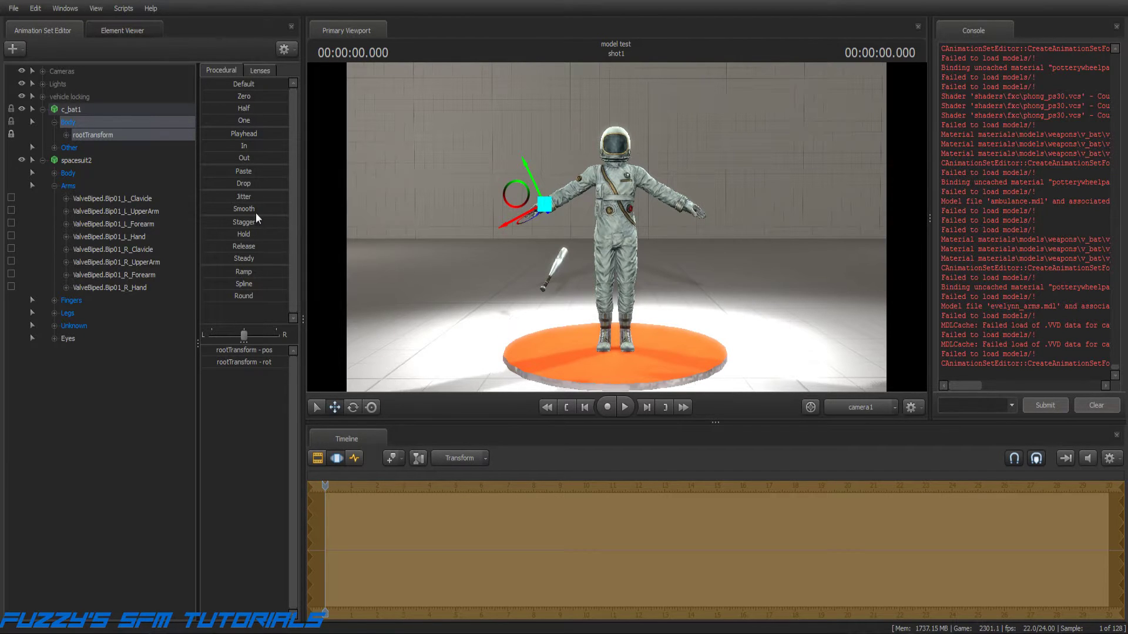
Delete the c_bat1 animation set and collapse the spacesuit2 control groups
{"action": "left_click", "coordinate": [43, 110]}
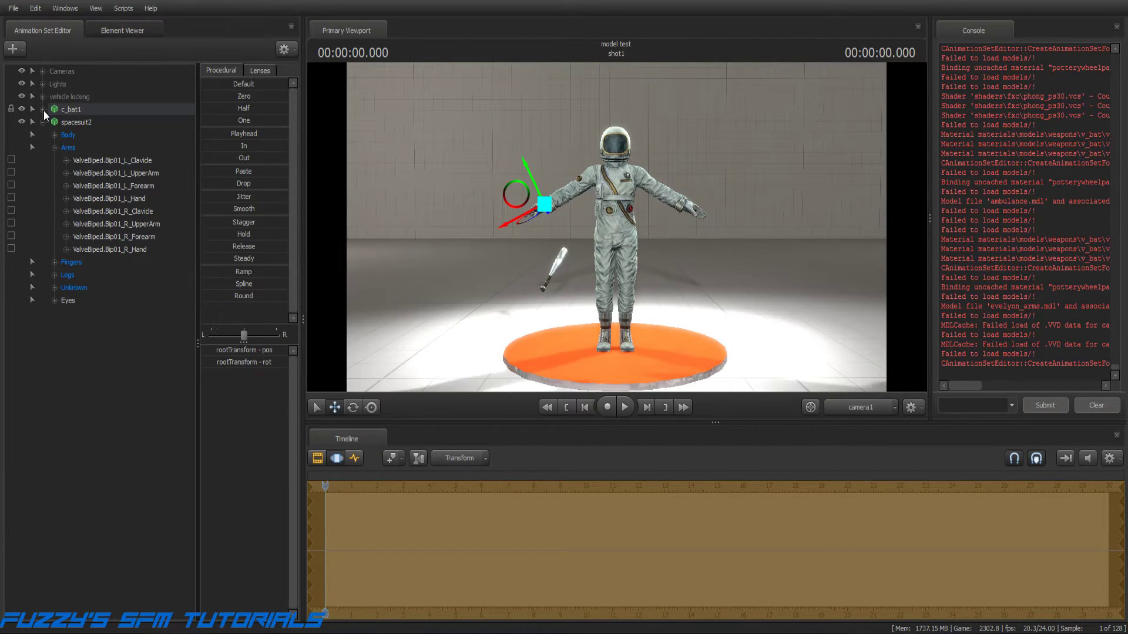
{"action": "left_click", "coordinate": [79, 109]}
{"action": "right_click", "coordinate": [79, 110]}
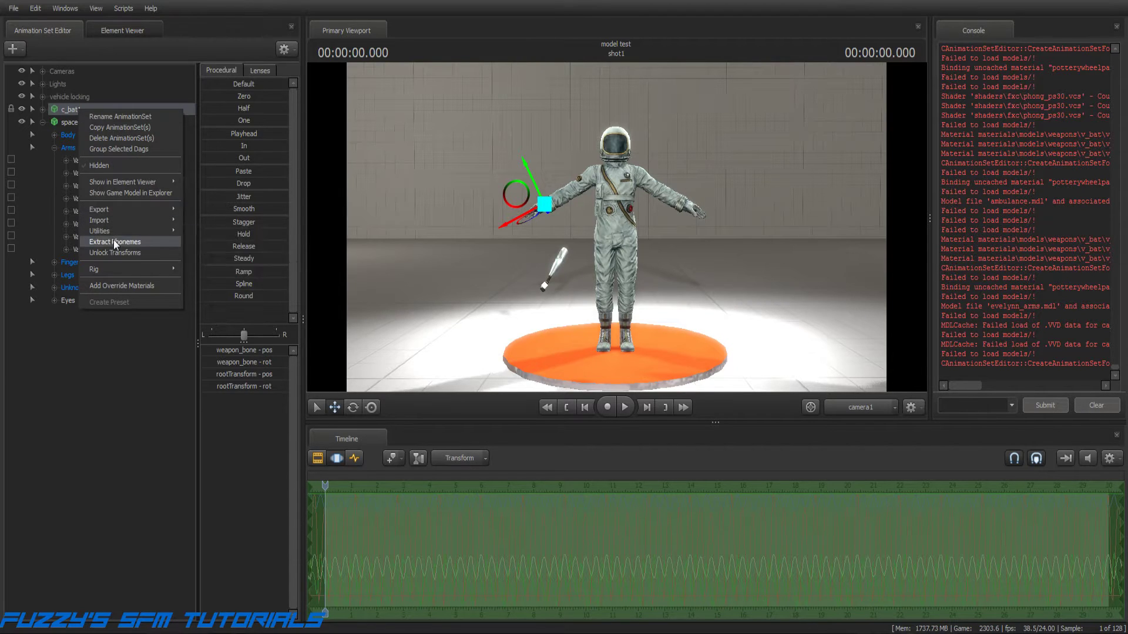
{"action": "left_click", "coordinate": [116, 138]}
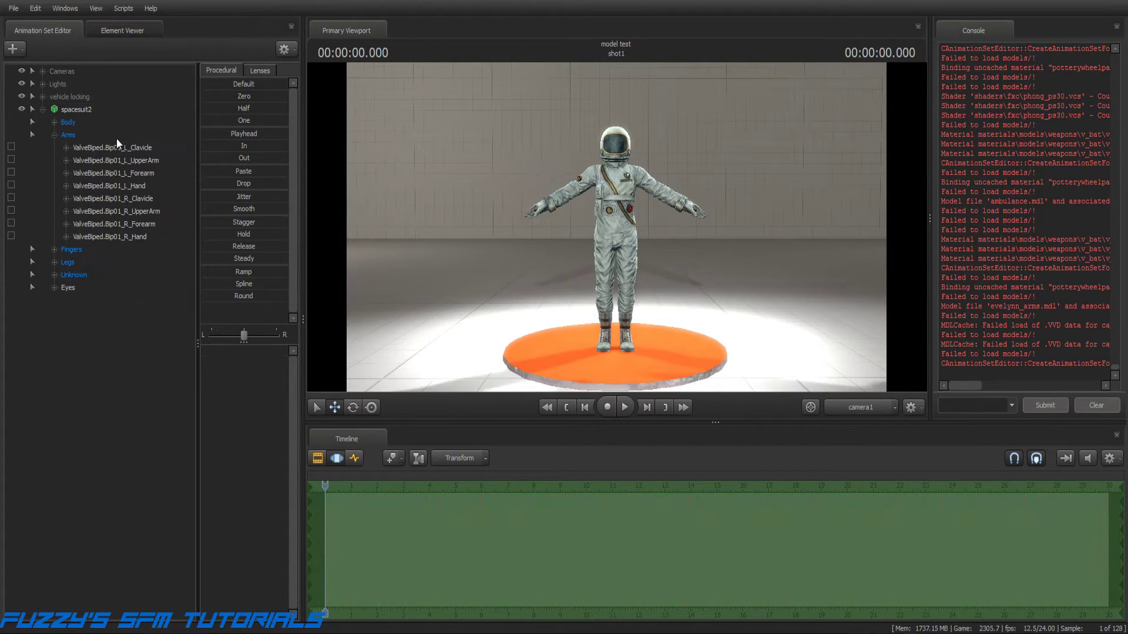
{"action": "left_click", "coordinate": [55, 134]}
{"action": "left_click", "coordinate": [42, 110]}
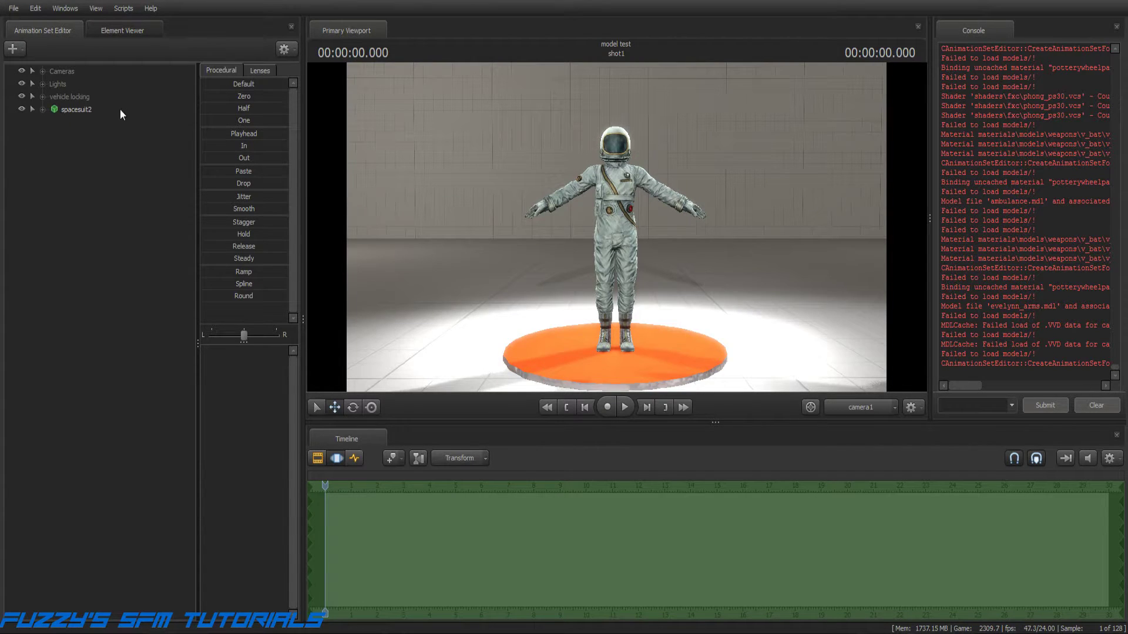
{"action": "left_click", "coordinate": [15, 48]}
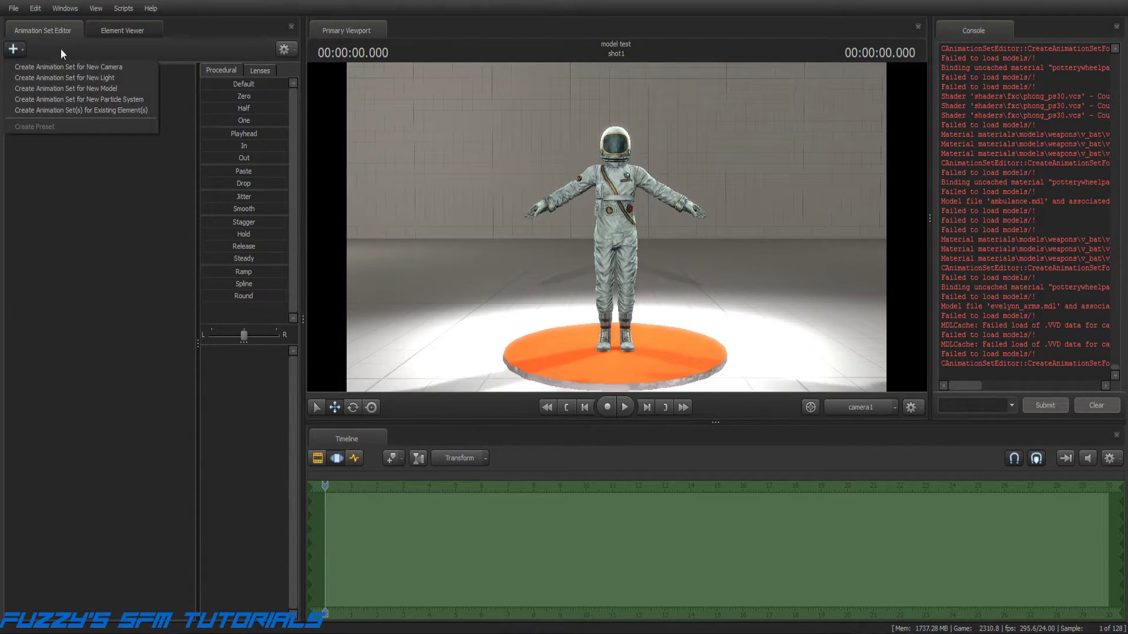
{"action": "left_click", "coordinate": [51, 94]}
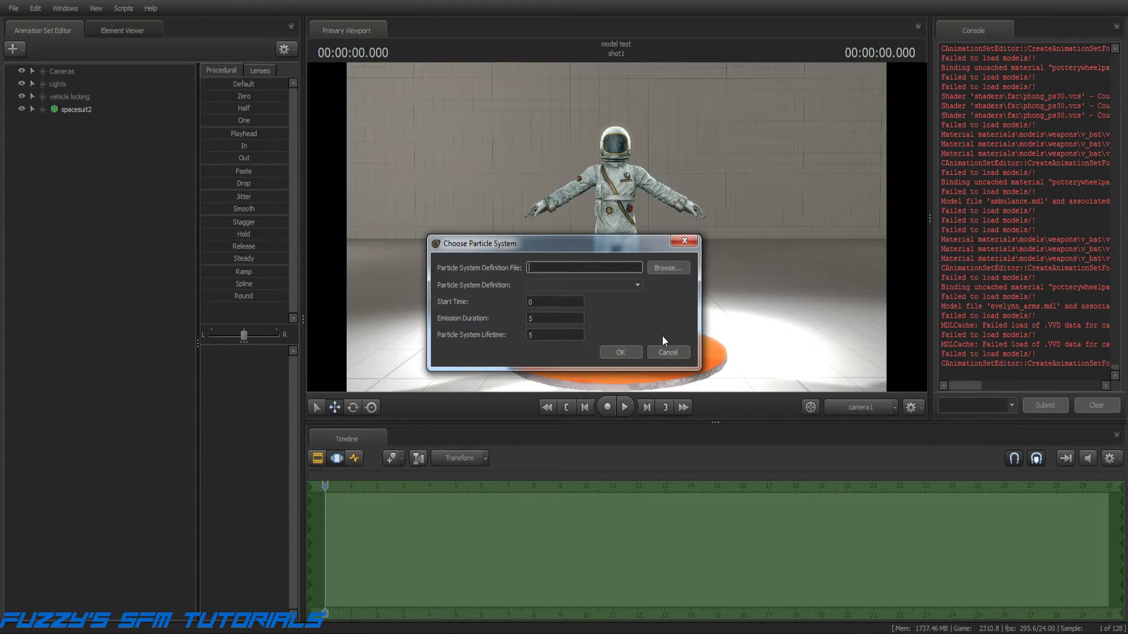
{"action": "left_click", "coordinate": [668, 352]}
Add a fresh weapons\c_models\c_bat.mdl model as an animation set, using the tf mod filter and the search text "bat"
{"action": "left_click", "coordinate": [16, 48]}
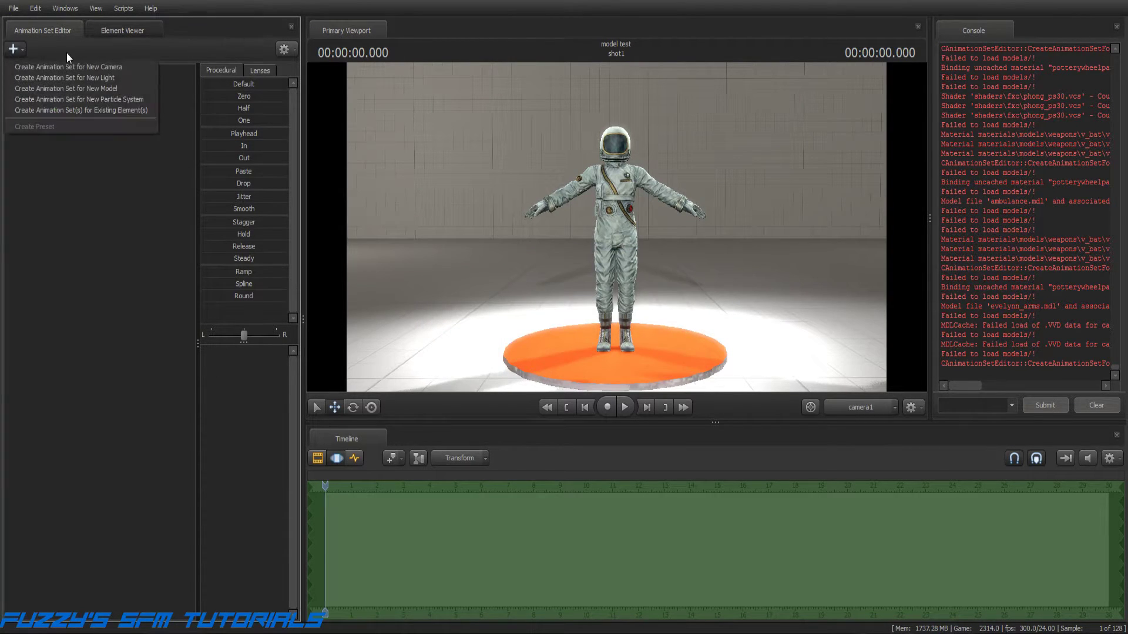
{"action": "left_click", "coordinate": [57, 88]}
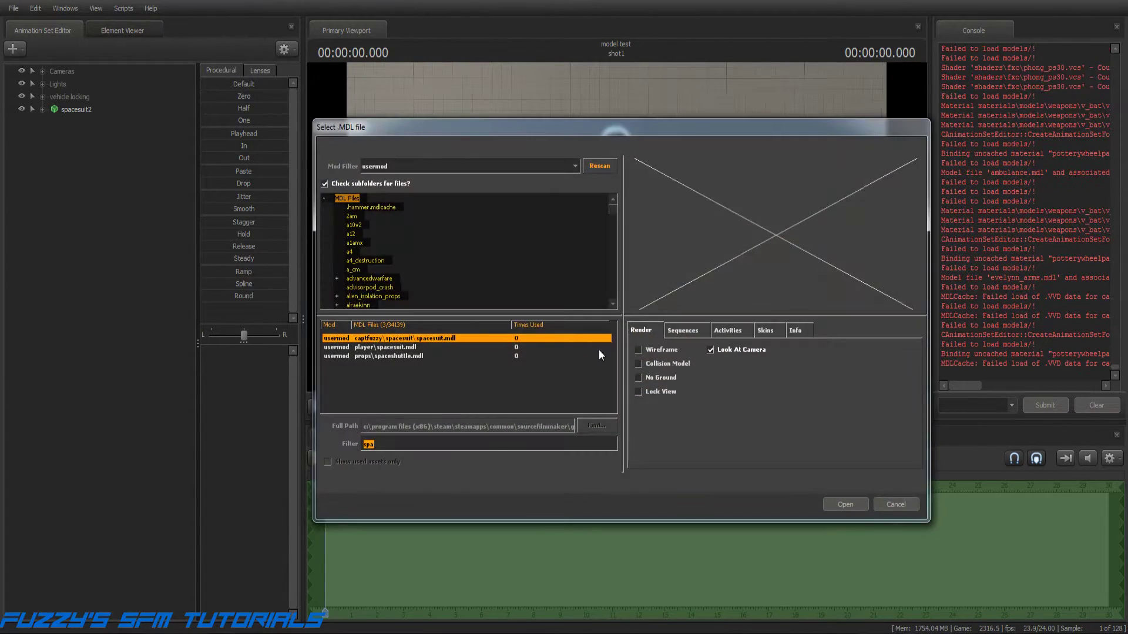
{"action": "left_click", "coordinate": [574, 167]}
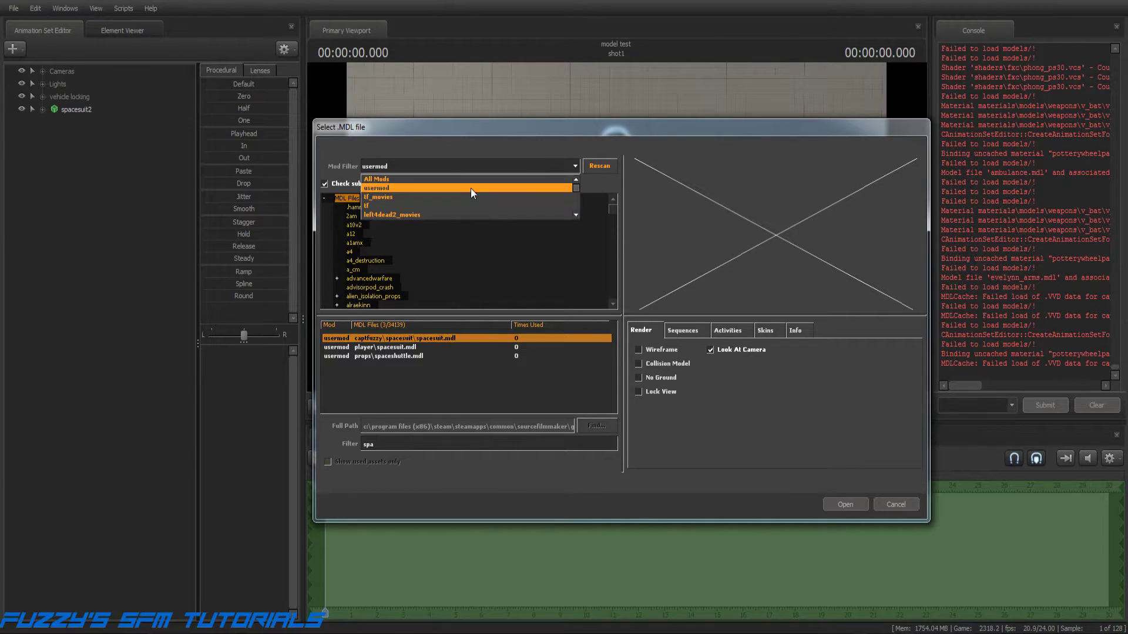
{"action": "left_click", "coordinate": [430, 206]}
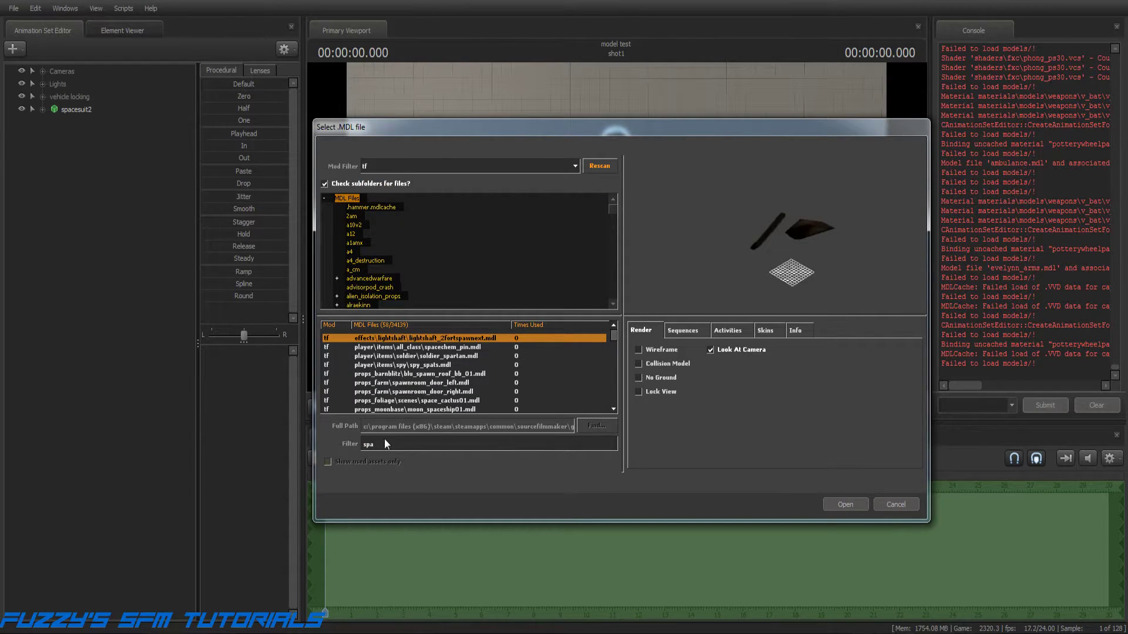
{"action": "left_click_drag", "start_coordinate": [383, 447], "coordinate": [362, 445]}
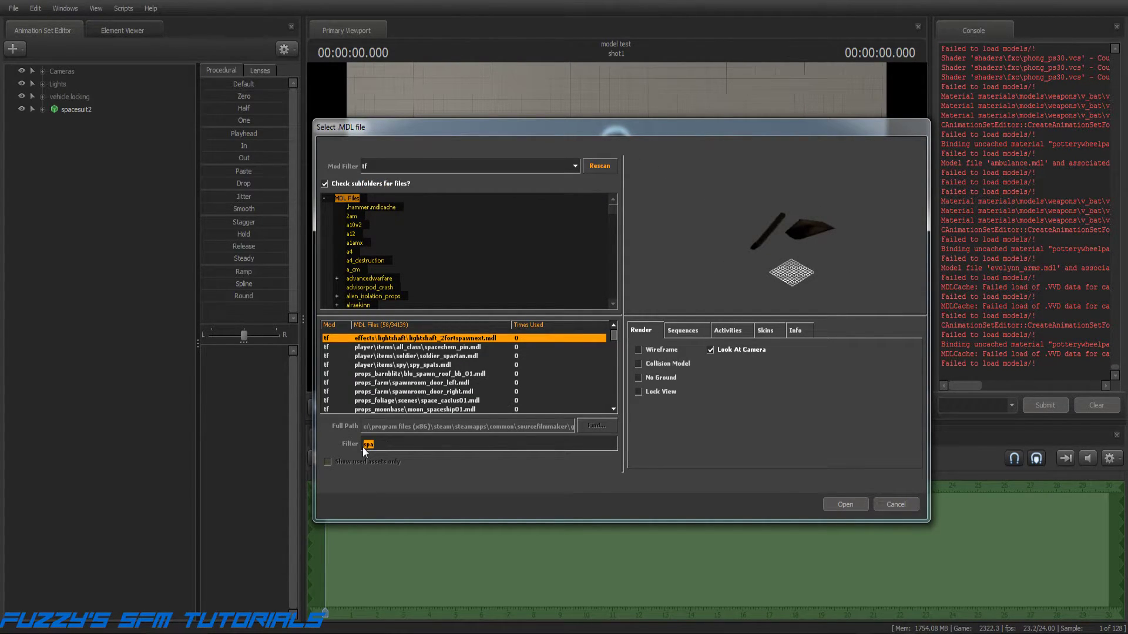
{"action": "type", "text": "bat"}
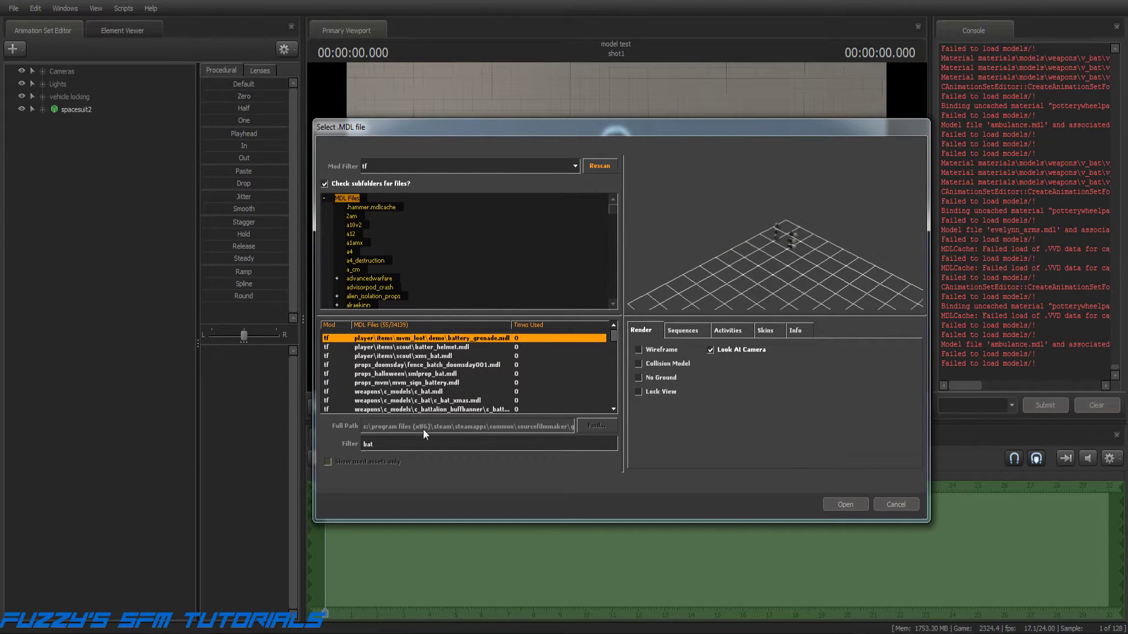
{"action": "left_click", "coordinate": [422, 392]}
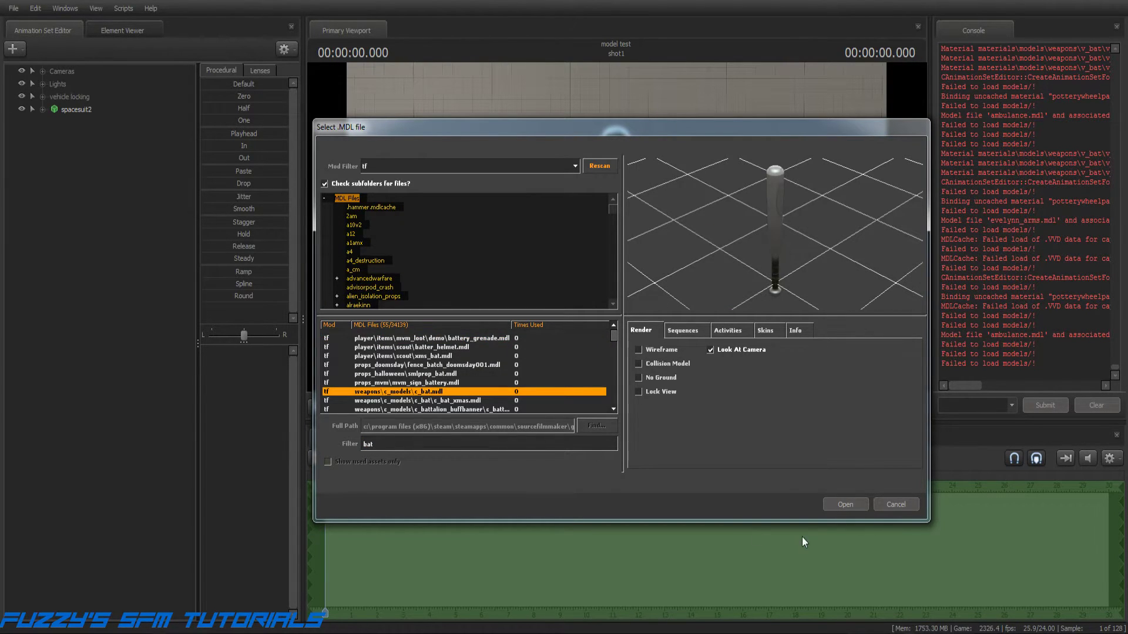
{"action": "left_click", "coordinate": [842, 505]}
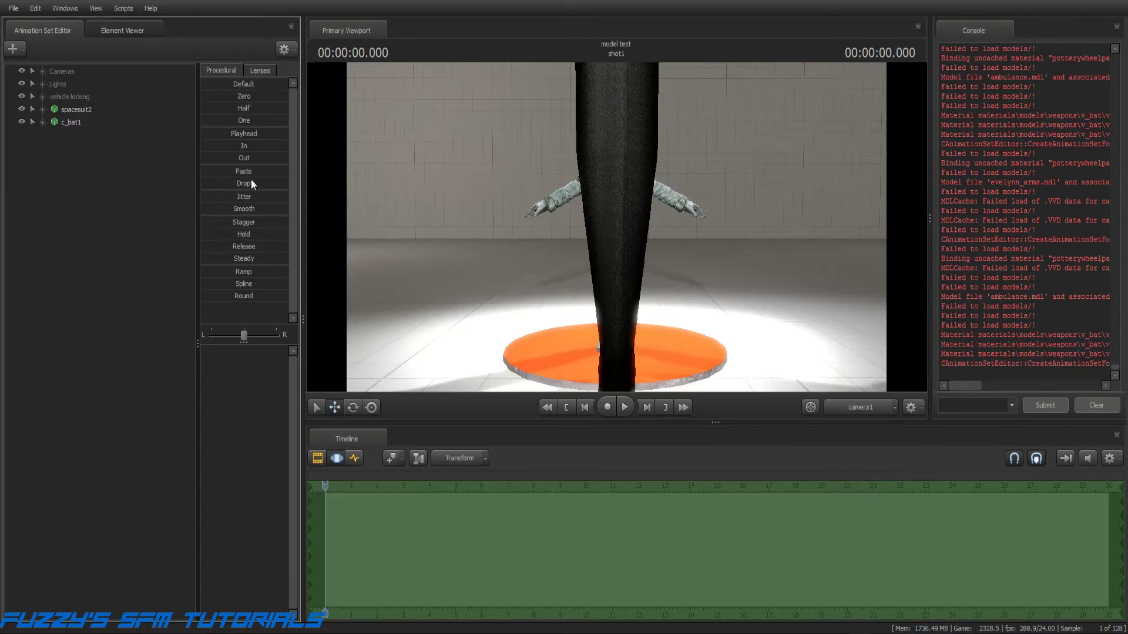
Lock c_bat1's rootTransform to spacesuit2's ValveBiped.Bip01_R_Hand bone and apply the Zero preset to it
{"action": "left_click", "coordinate": [54, 135]}
{"action": "left_click", "coordinate": [42, 109]}
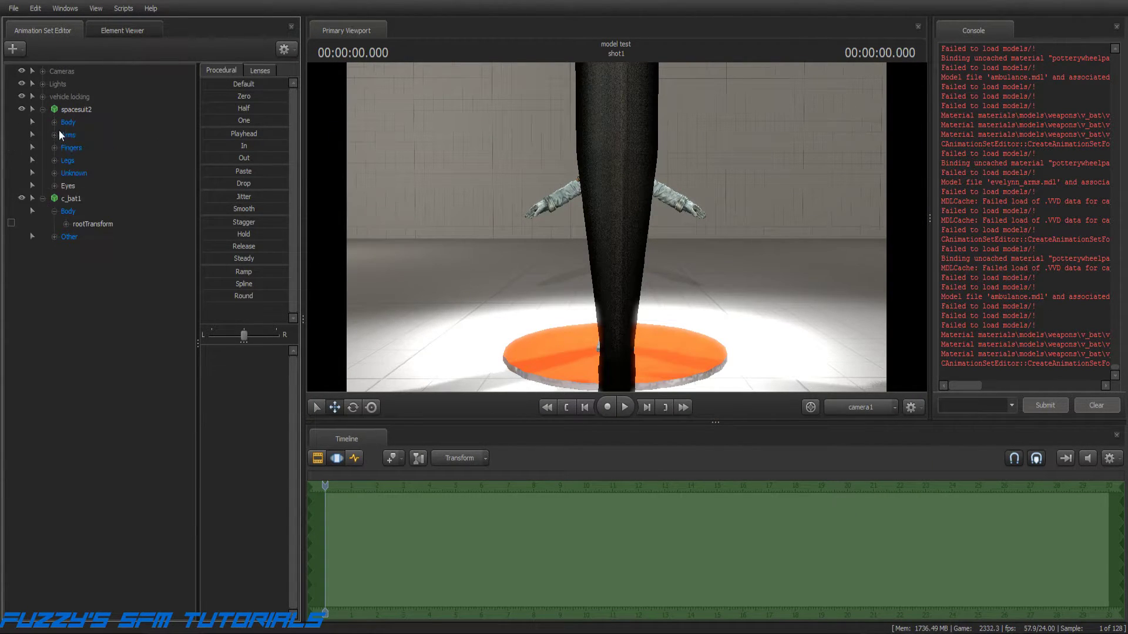
{"action": "left_click", "coordinate": [53, 123]}
{"action": "left_click", "coordinate": [53, 122]}
{"action": "left_click", "coordinate": [53, 135]}
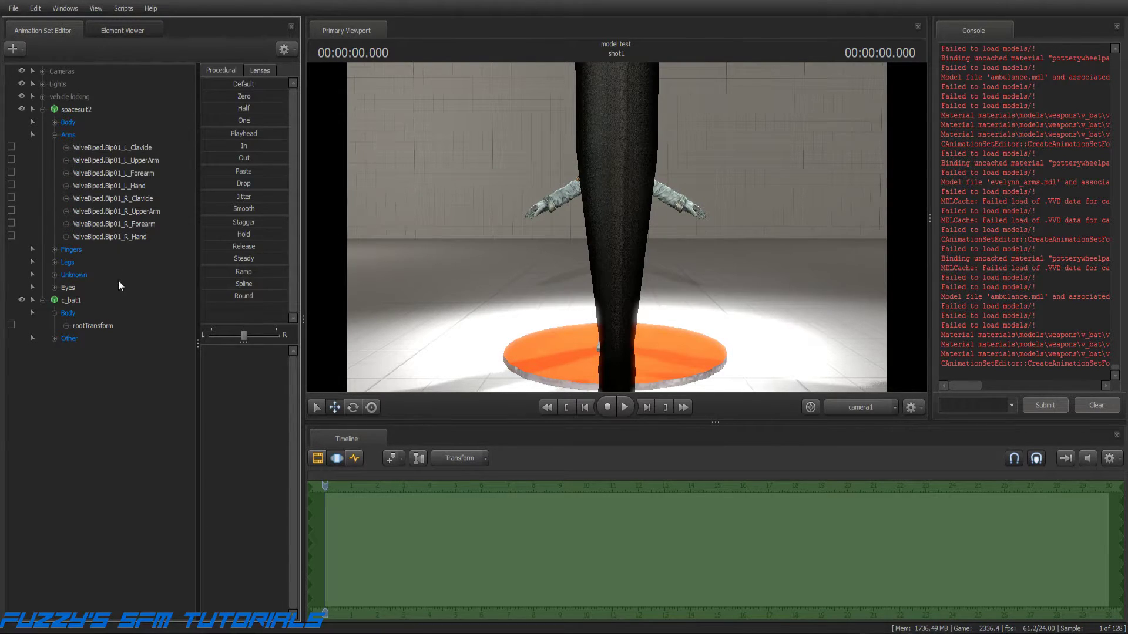
{"action": "left_click", "coordinate": [114, 237]}
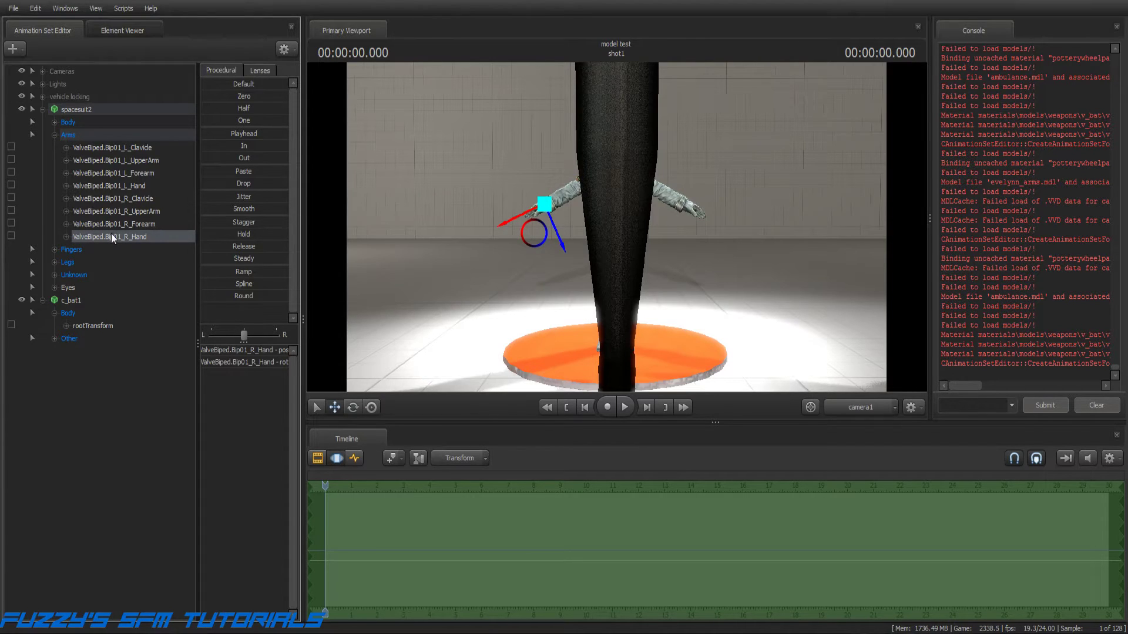
{"action": "left_click_drag", "start_coordinate": [134, 267], "coordinate": [93, 328]}
{"action": "left_click", "coordinate": [77, 325]}
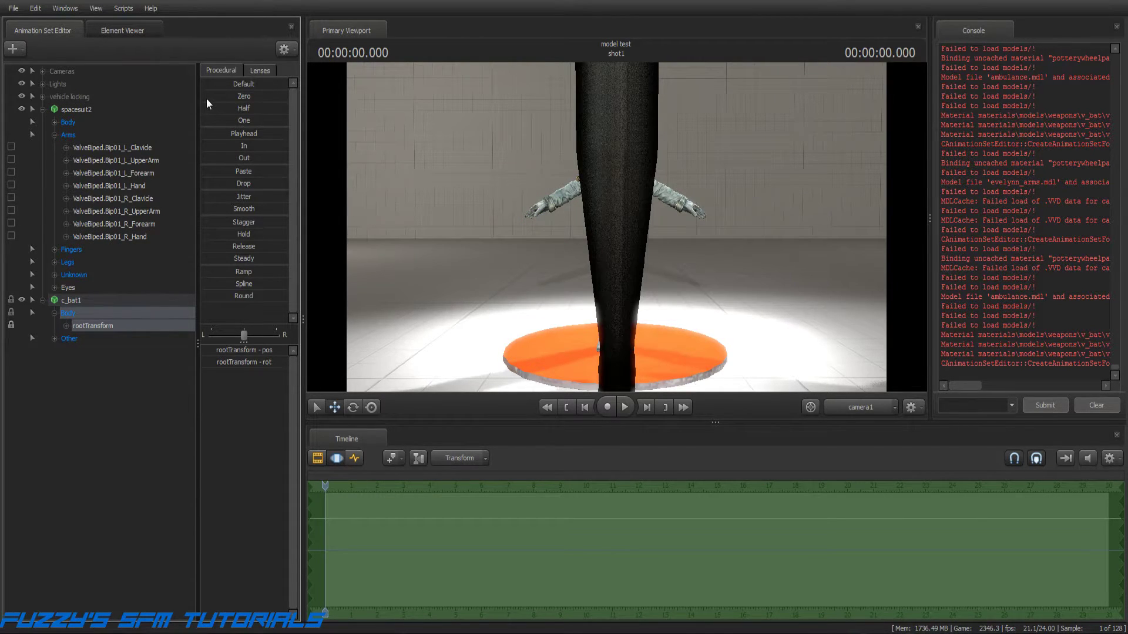
{"action": "left_click", "coordinate": [238, 96]}
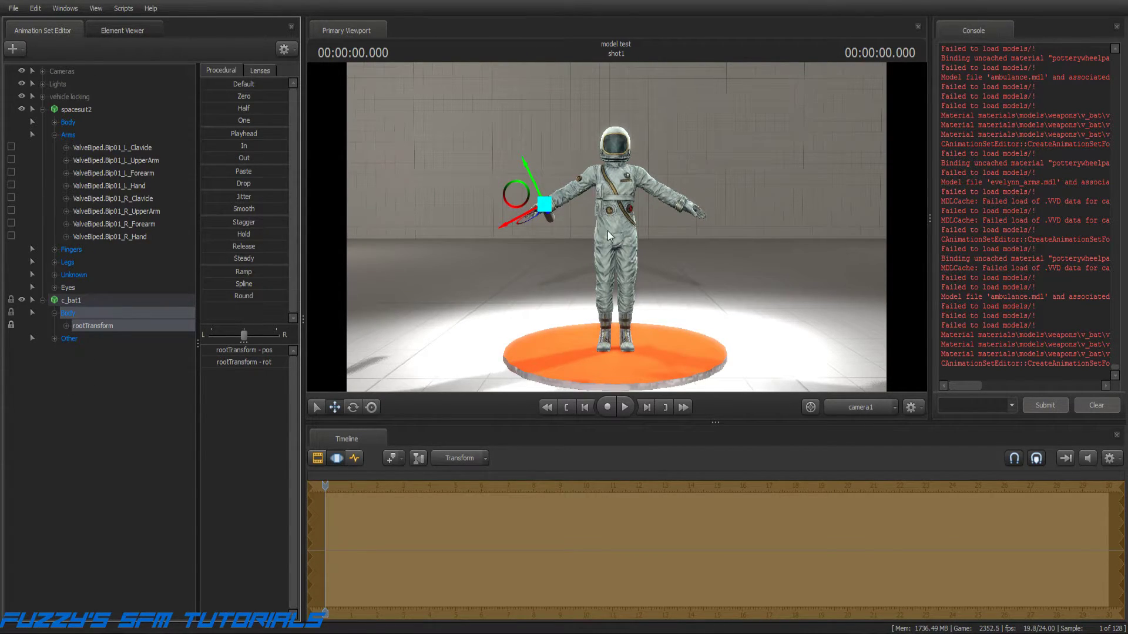
{"action": "key", "text": "Escape"}
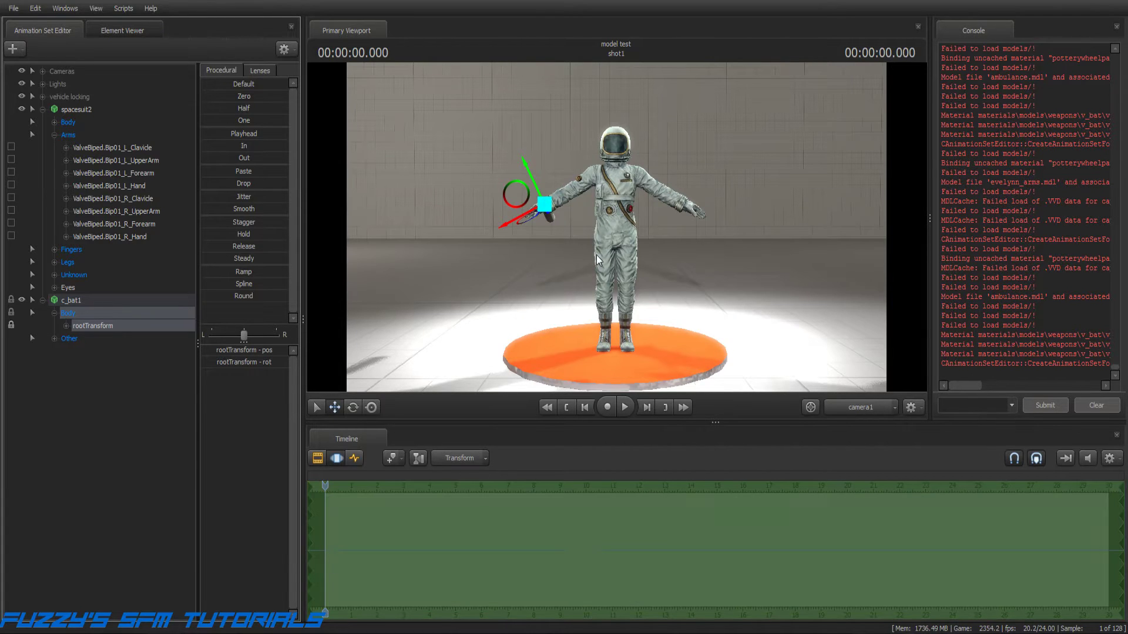
From the work camera, shift the bat along its length so its handle sits against the spacesuit's right palm
{"action": "left_click", "coordinate": [868, 403]}
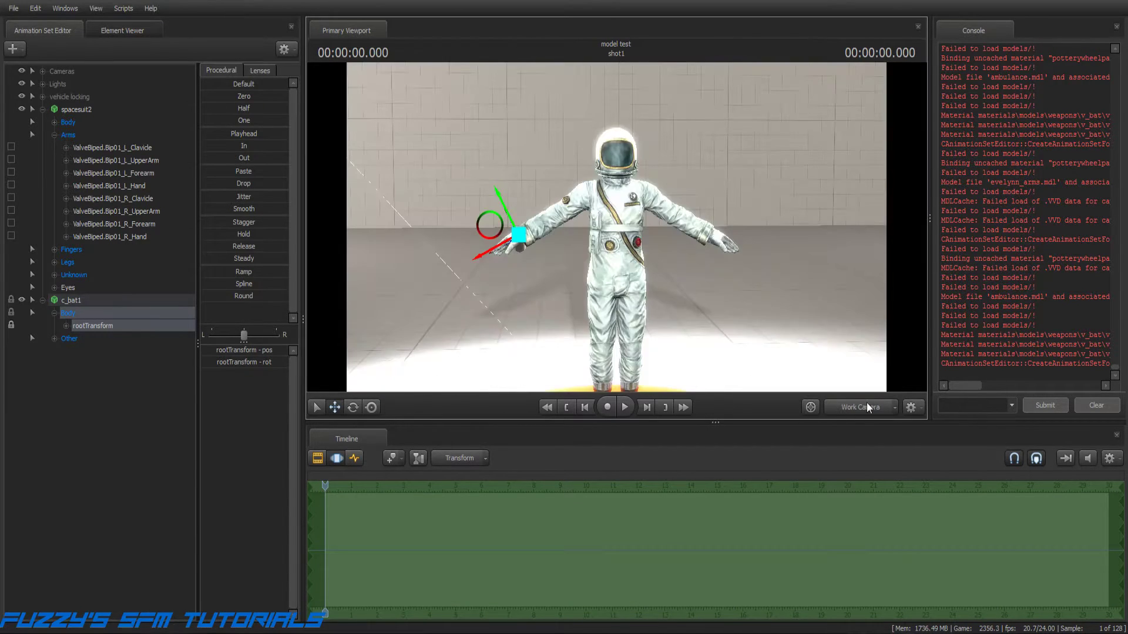
{"action": "left_click_drag", "start_coordinate": [616, 227], "coordinate": [852, 245]}
{"action": "key", "text": "a"}
{"action": "key", "text": "w"}
{"action": "key", "text": "a"}
{"action": "key", "text": "w"}
{"action": "key", "text": "a"}
{"action": "key", "text": "w"}
{"action": "key", "text": "s"}
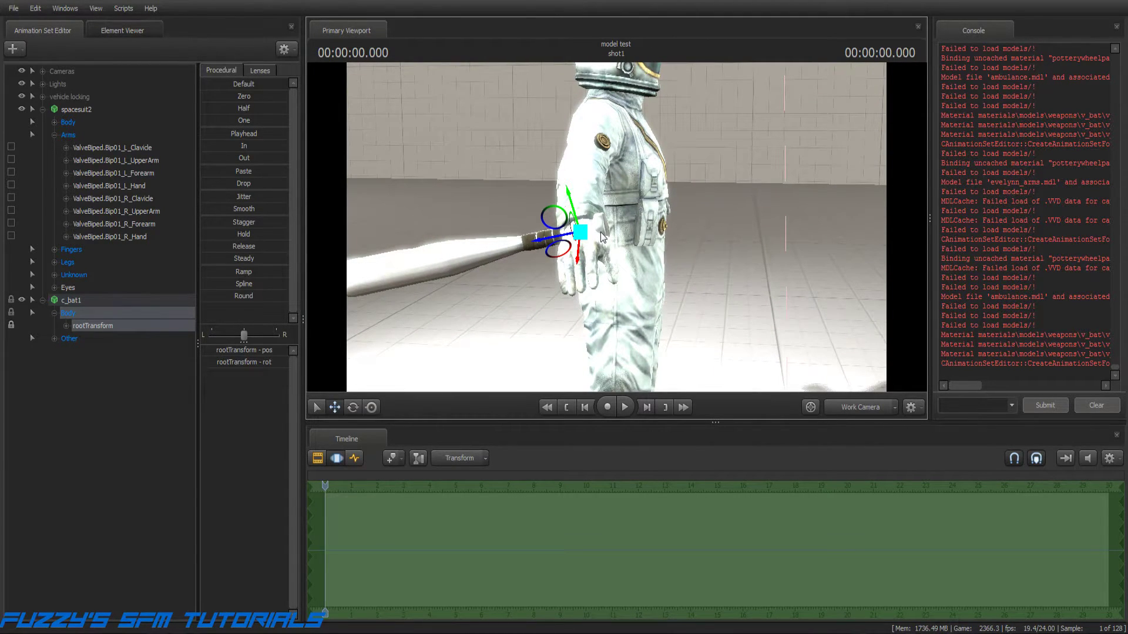
{"action": "left_click_drag", "start_coordinate": [543, 248], "coordinate": [560, 245]}
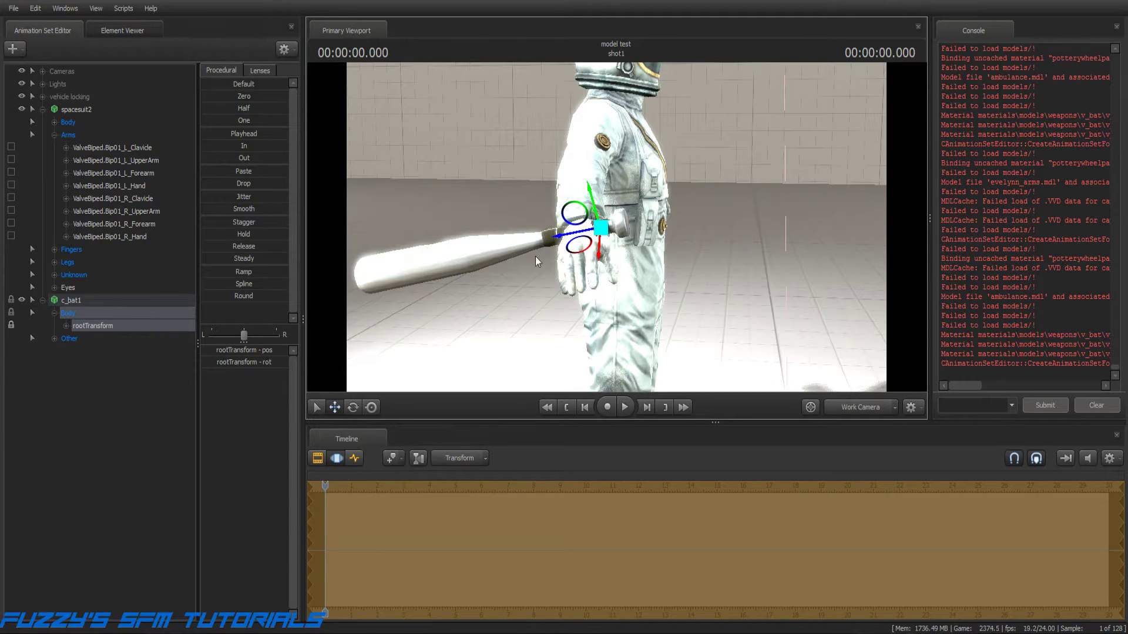
Rotate the bat to point forward from the spacesuit's right hand and nudge its handle toward the palm
{"action": "left_click", "coordinate": [353, 407]}
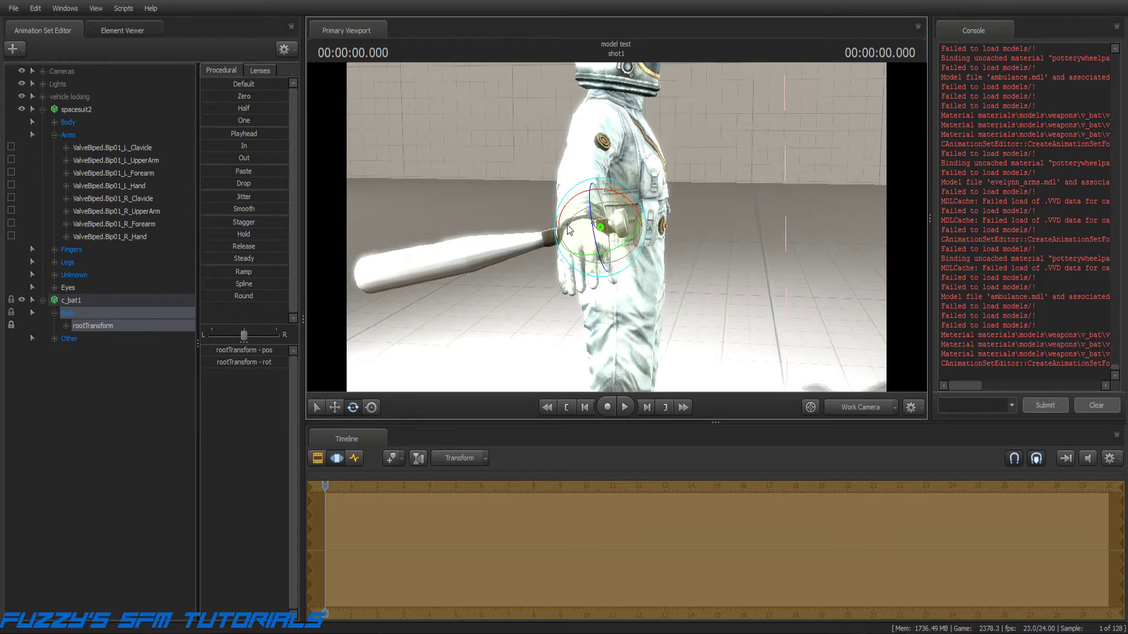
{"action": "left_click_drag", "start_coordinate": [575, 203], "coordinate": [593, 285]}
{"action": "left_click", "coordinate": [334, 407]}
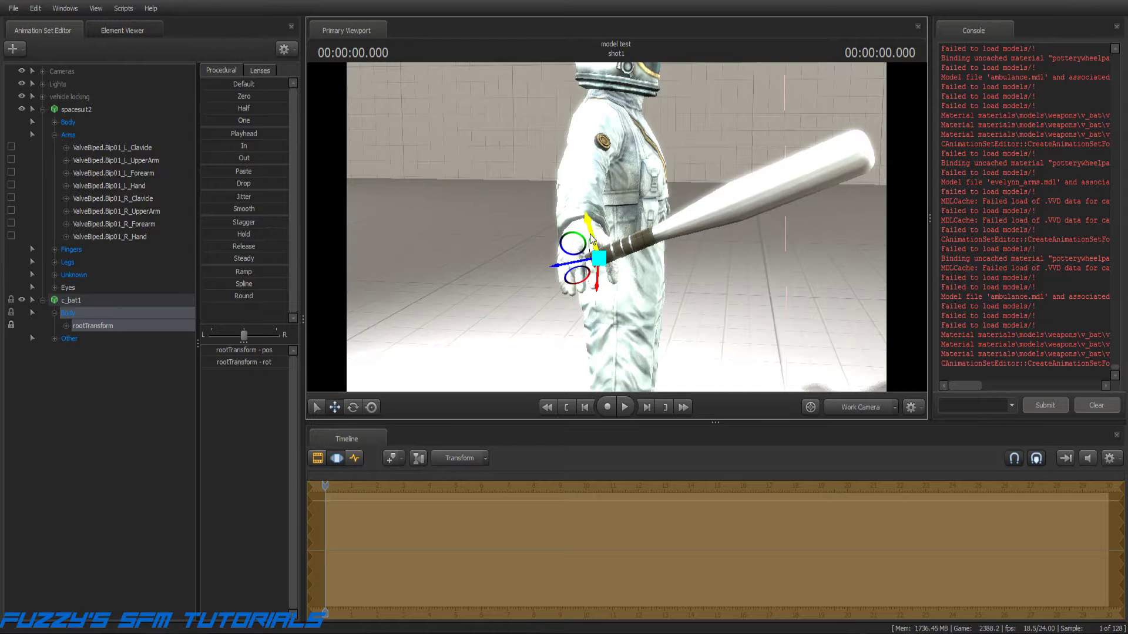
{"action": "left_click_drag", "start_coordinate": [597, 228], "coordinate": [603, 235]}
{"action": "left_click_drag", "start_coordinate": [607, 290], "coordinate": [606, 296]}
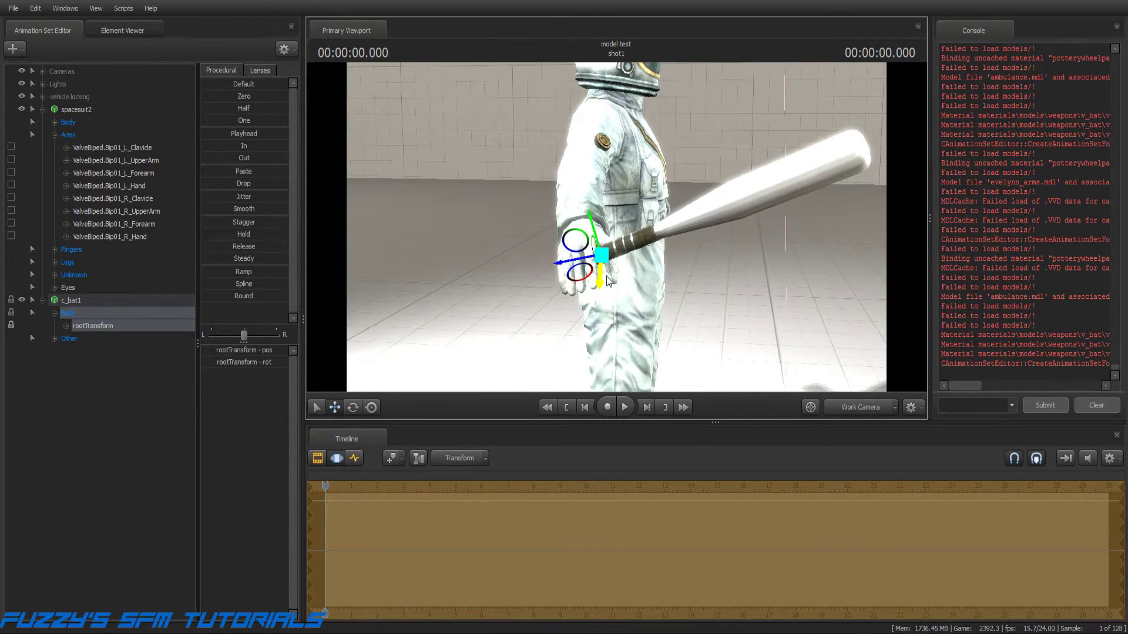
Slide the bat back through the right hand and lower it slightly so the fingers line up with the grip
{"action": "left_click_drag", "start_coordinate": [684, 297], "coordinate": [637, 239]}
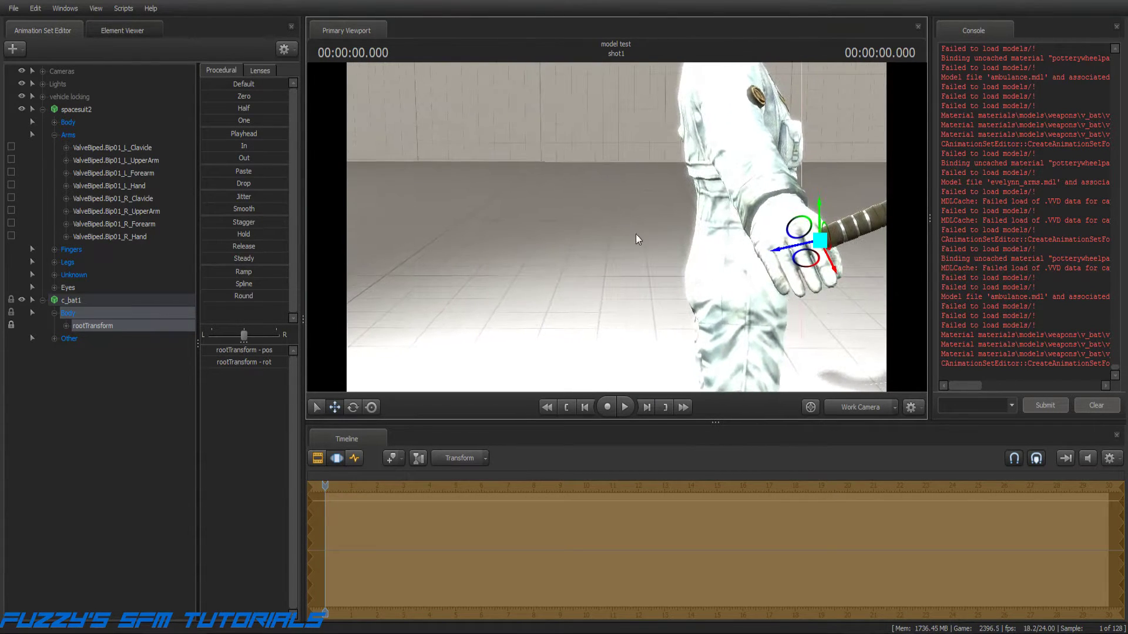
{"action": "left_click_drag", "start_coordinate": [777, 253], "coordinate": [738, 273]}
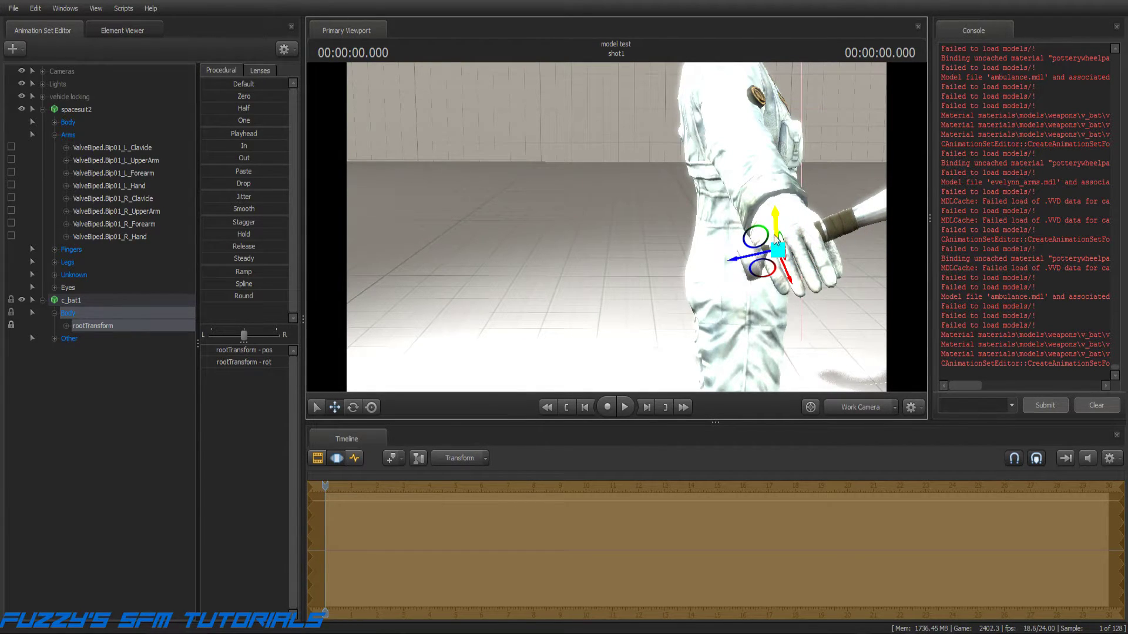
{"action": "left_click_drag", "start_coordinate": [777, 225], "coordinate": [778, 239]}
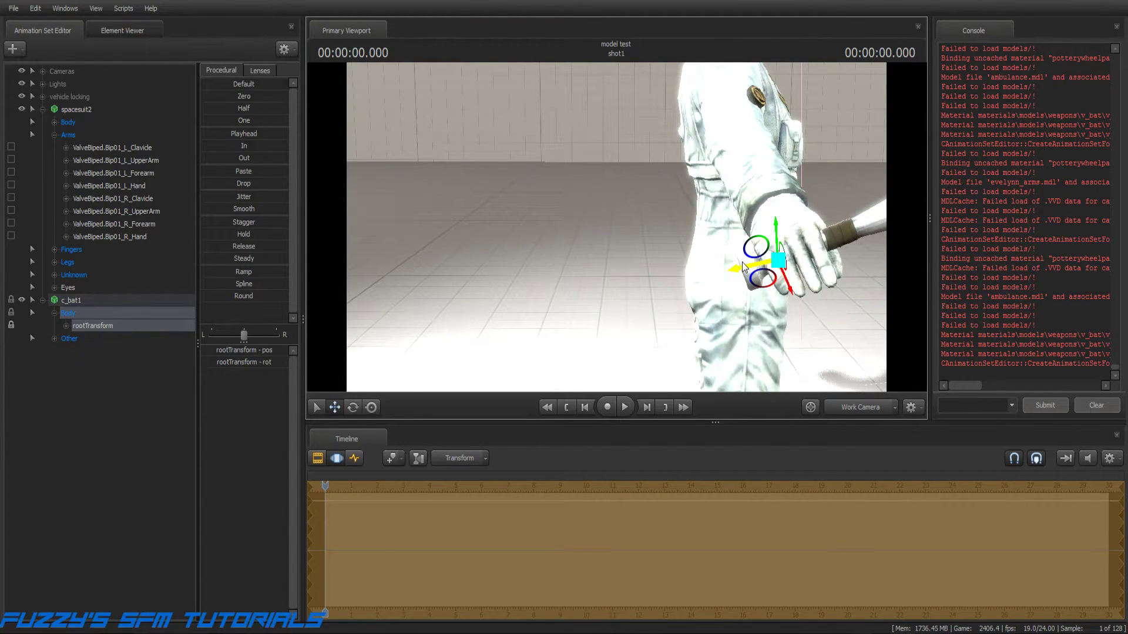
{"action": "left_click_drag", "start_coordinate": [795, 302], "coordinate": [578, 251]}
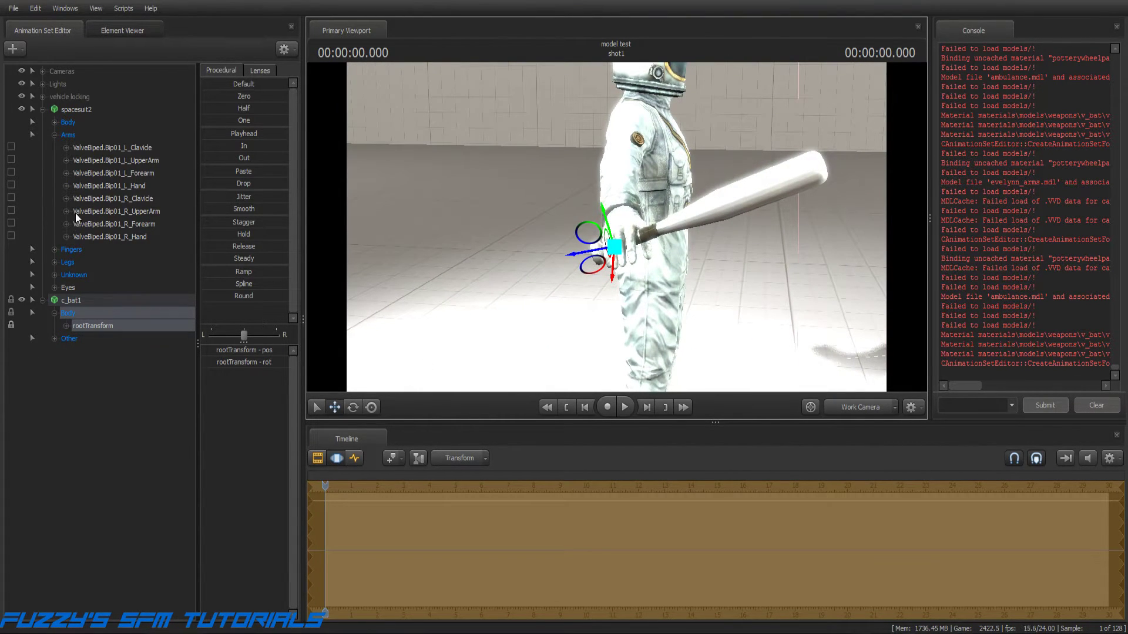
Try rotating spacesuit2's ValveBiped.Bip01_R_Hand bone with the bat locked to it, and undo the rotation
{"action": "left_click", "coordinate": [113, 237]}
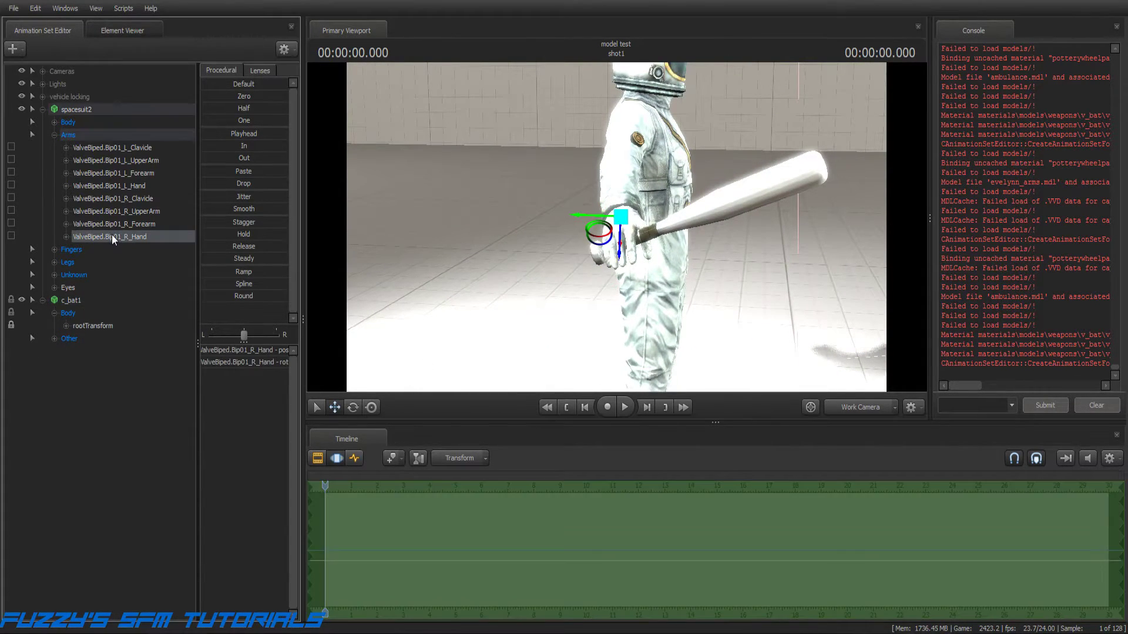
{"action": "left_click", "coordinate": [353, 407]}
{"action": "mouse_move", "coordinate": [654, 228]}
{"action": "left_mouse_down"}
{"action": "mouse_move", "coordinate": [636, 243]}
{"action": "mouse_move", "coordinate": [648, 231]}
{"action": "left_mouse_up"}
{"action": "left_click", "coordinate": [500, 315]}
{"action": "key", "text": "ctrl+z"}
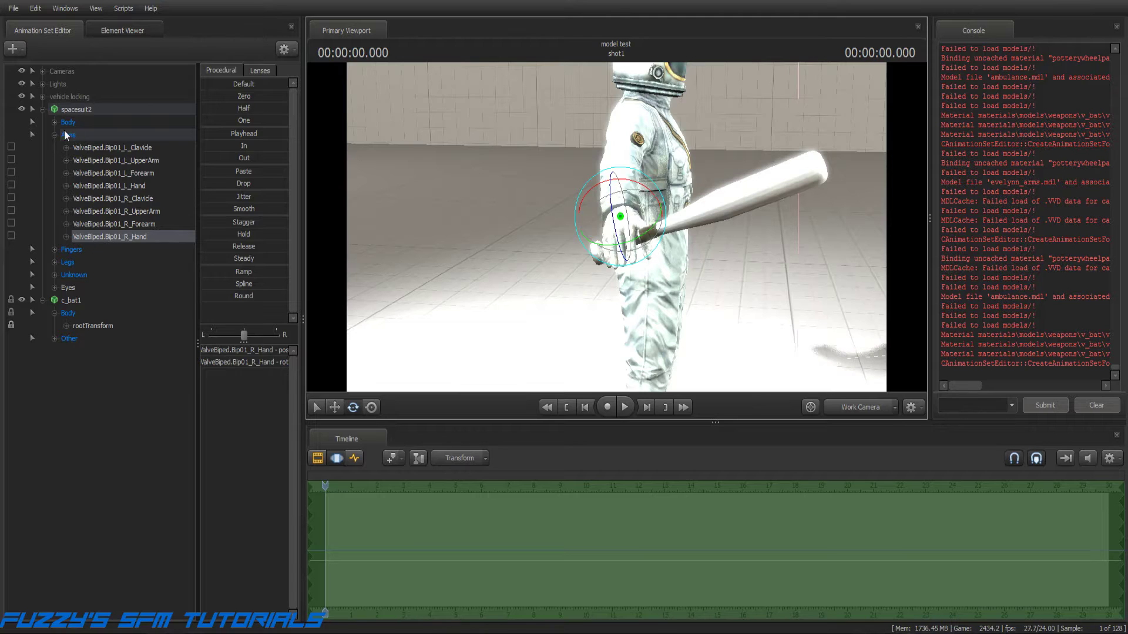
Collapse both animation sets and import the walk_all_Moderate sequence onto spacesuit2
{"action": "left_click", "coordinate": [43, 110]}
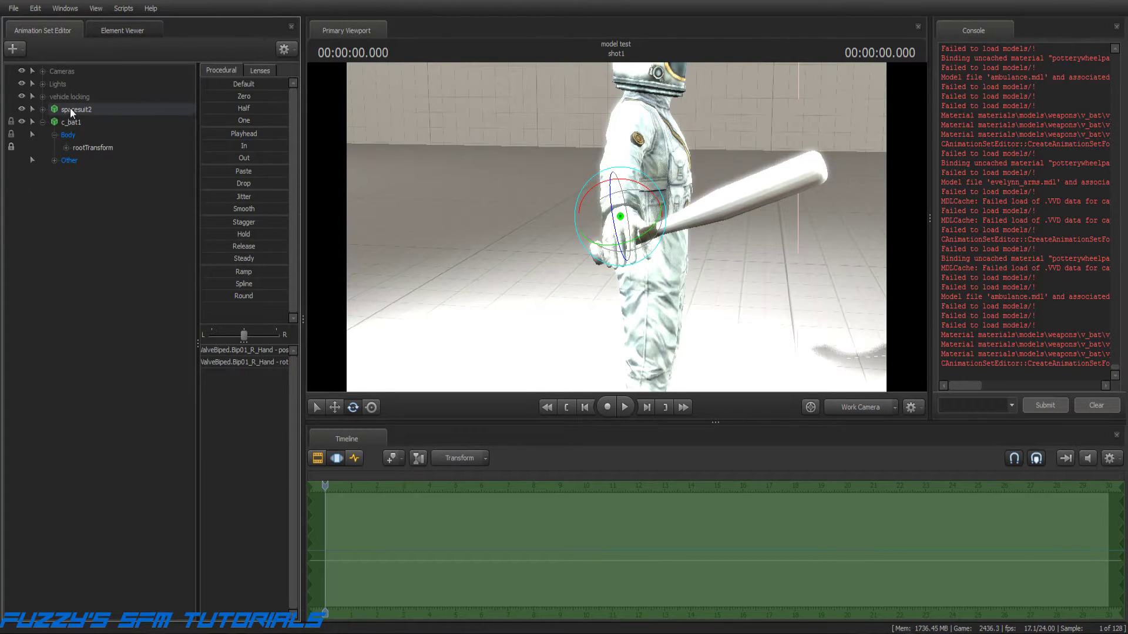
{"action": "left_click", "coordinate": [43, 122]}
{"action": "left_click", "coordinate": [80, 109]}
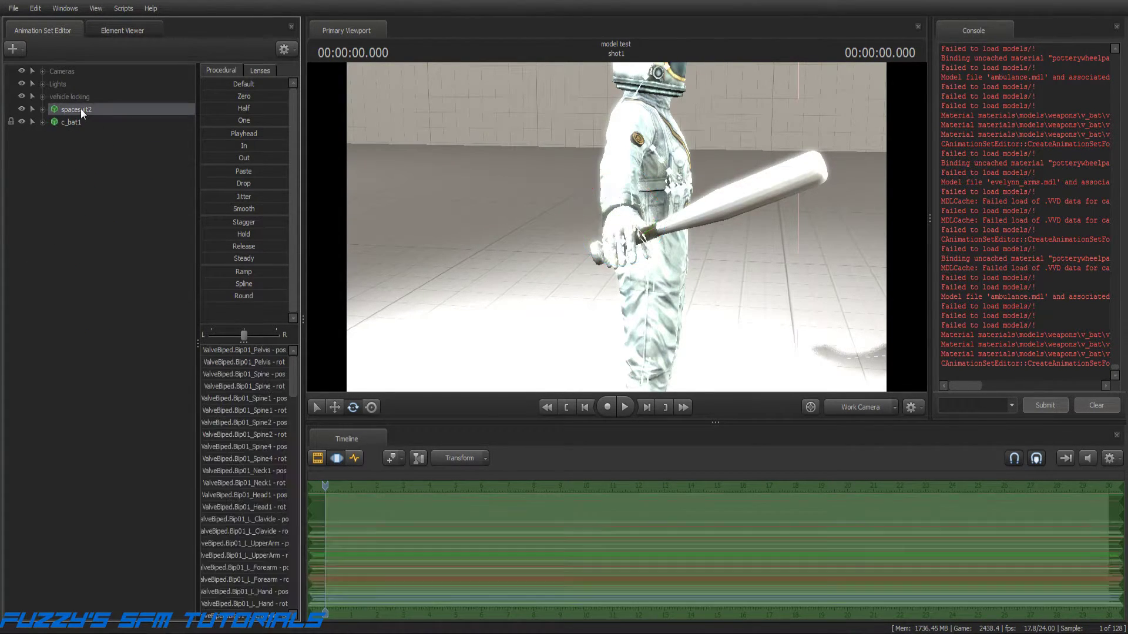
{"action": "right_click", "coordinate": [80, 109]}
{"action": "mouse_move", "coordinate": [115, 217]}
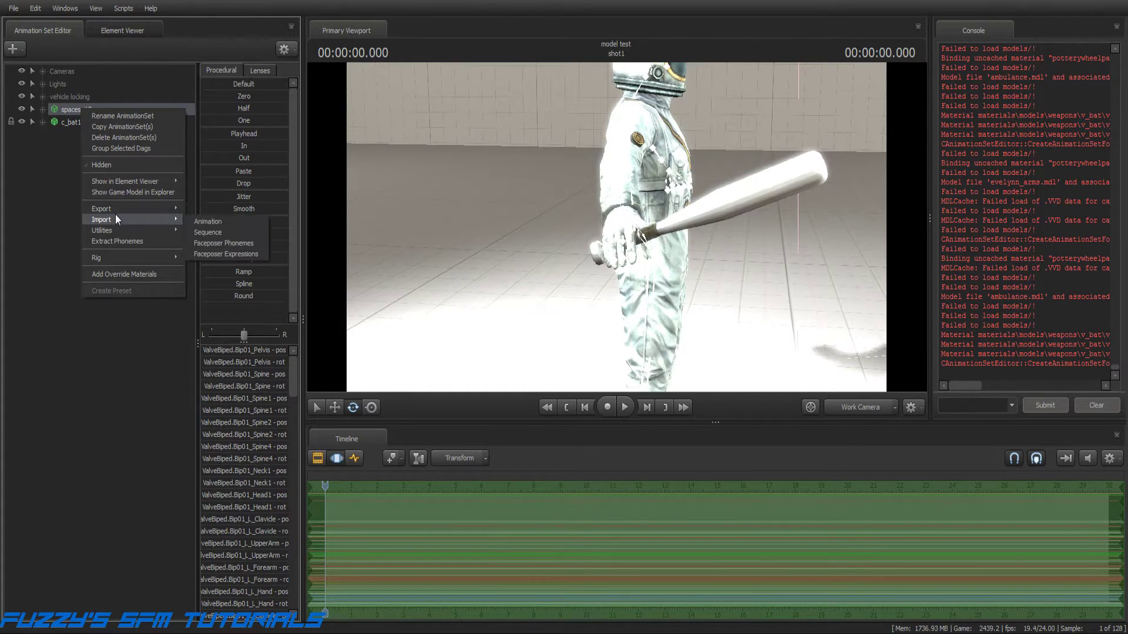
{"action": "left_click", "coordinate": [206, 231]}
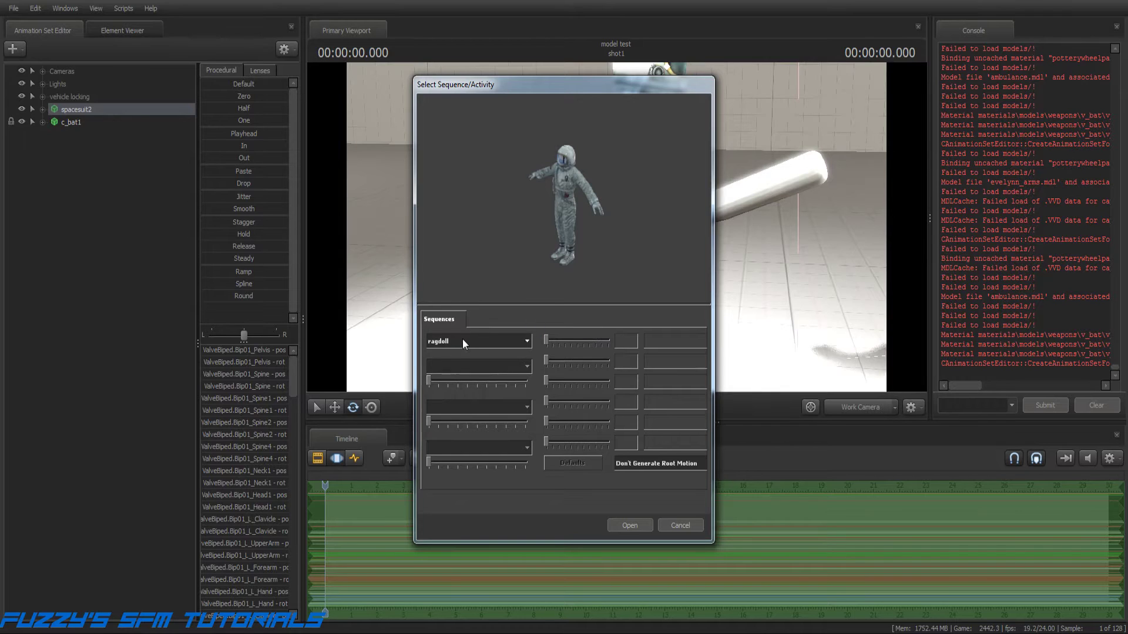
{"action": "left_click", "coordinate": [459, 342]}
{"action": "key", "text": "w"}
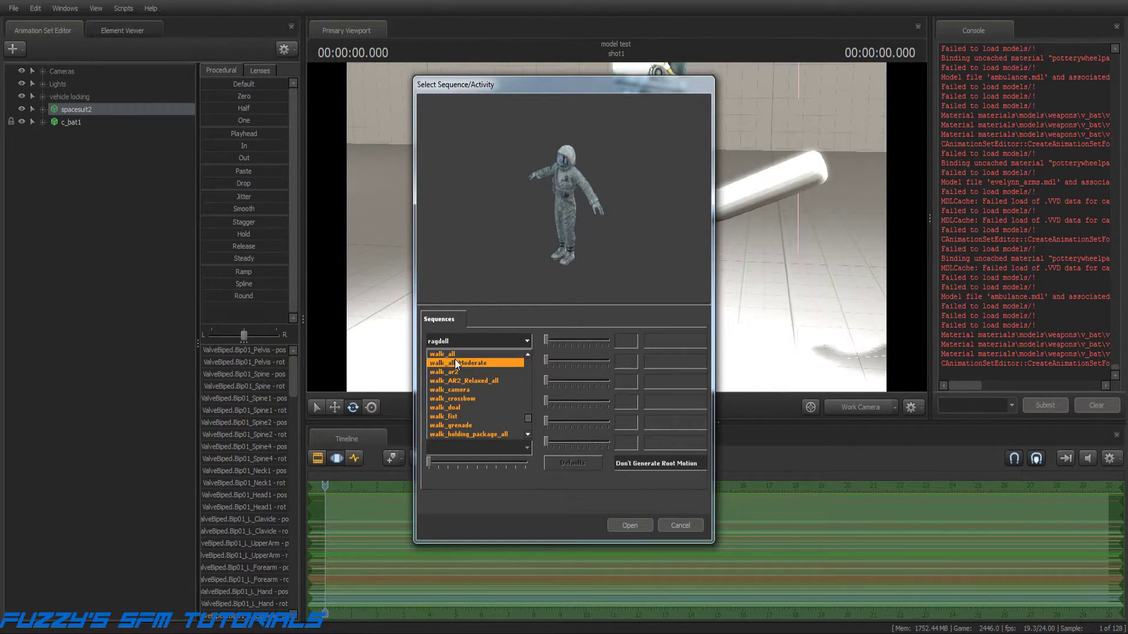
{"action": "left_click", "coordinate": [456, 362]}
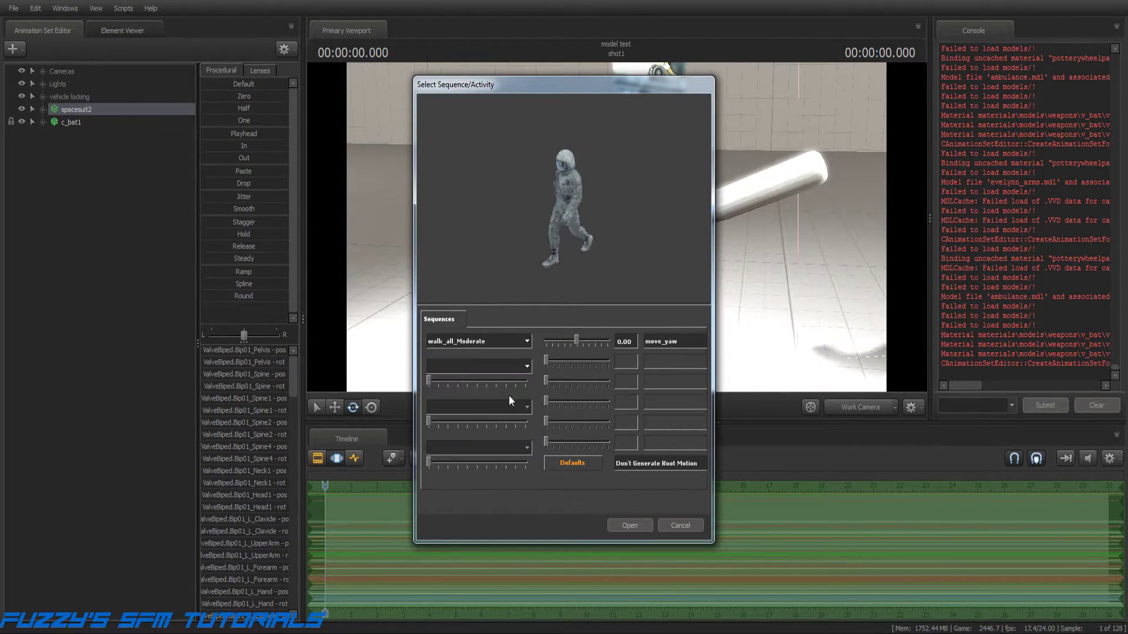
{"action": "left_click", "coordinate": [631, 526]}
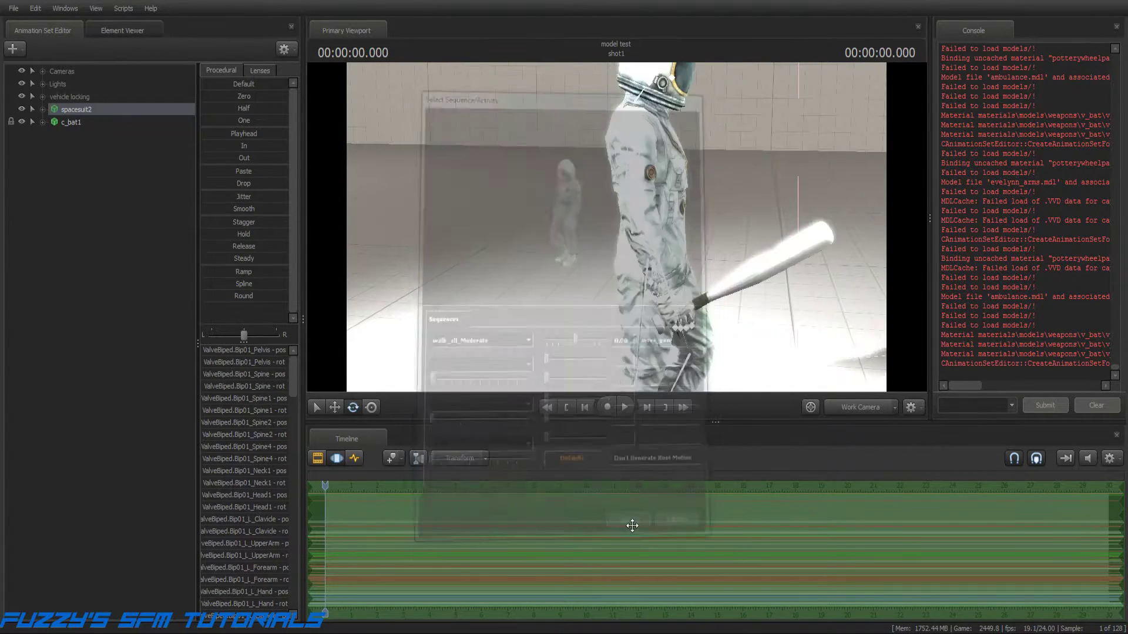
Play the walk animation through camera1 to check the locked bat, and return the playhead to the start
{"action": "left_click", "coordinate": [860, 406]}
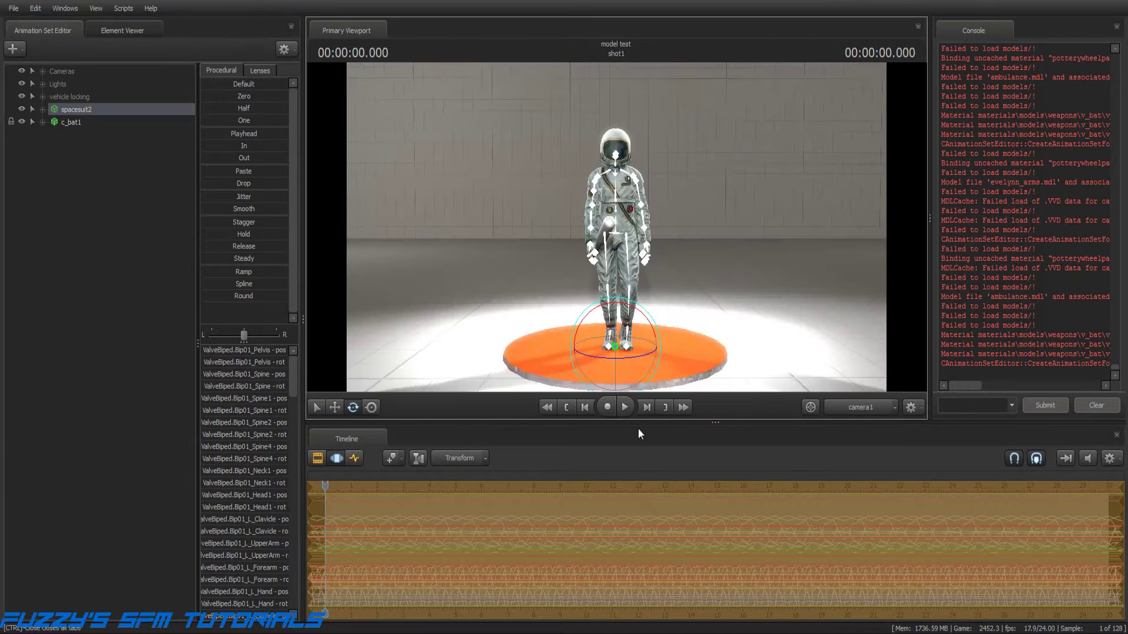
{"action": "left_click", "coordinate": [627, 407]}
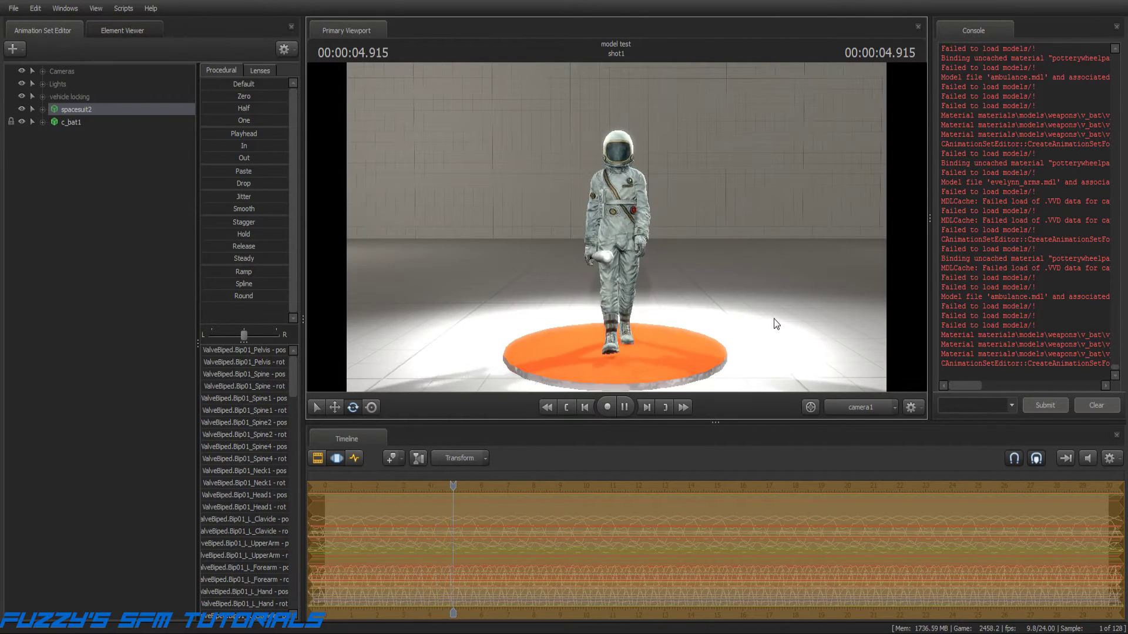
{"action": "left_click", "coordinate": [624, 407]}
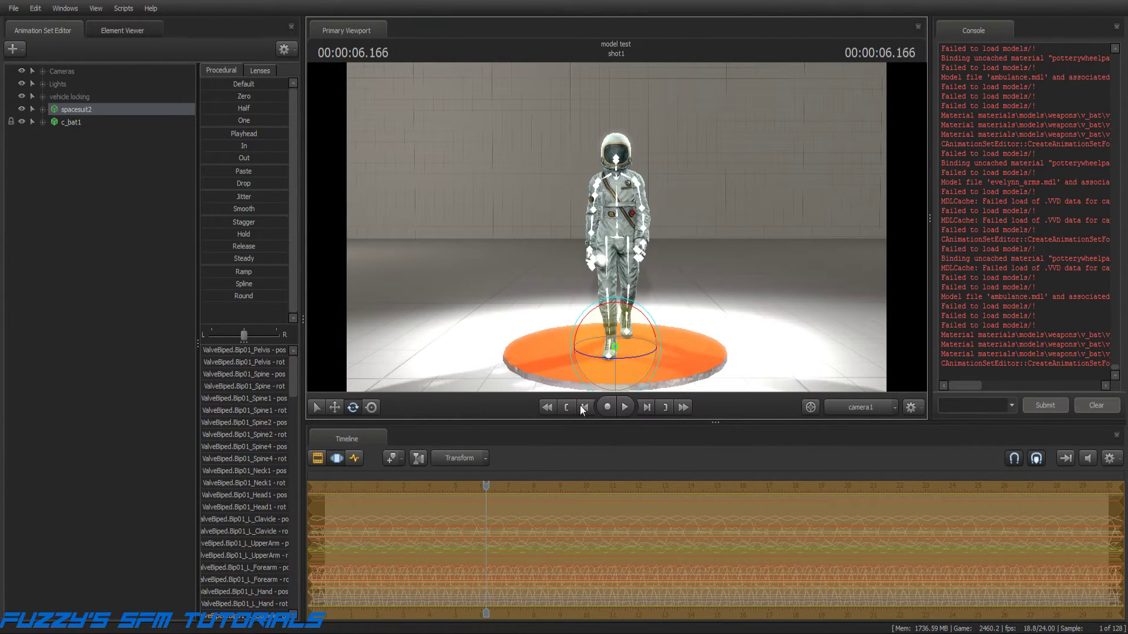
{"action": "left_click", "coordinate": [564, 408]}
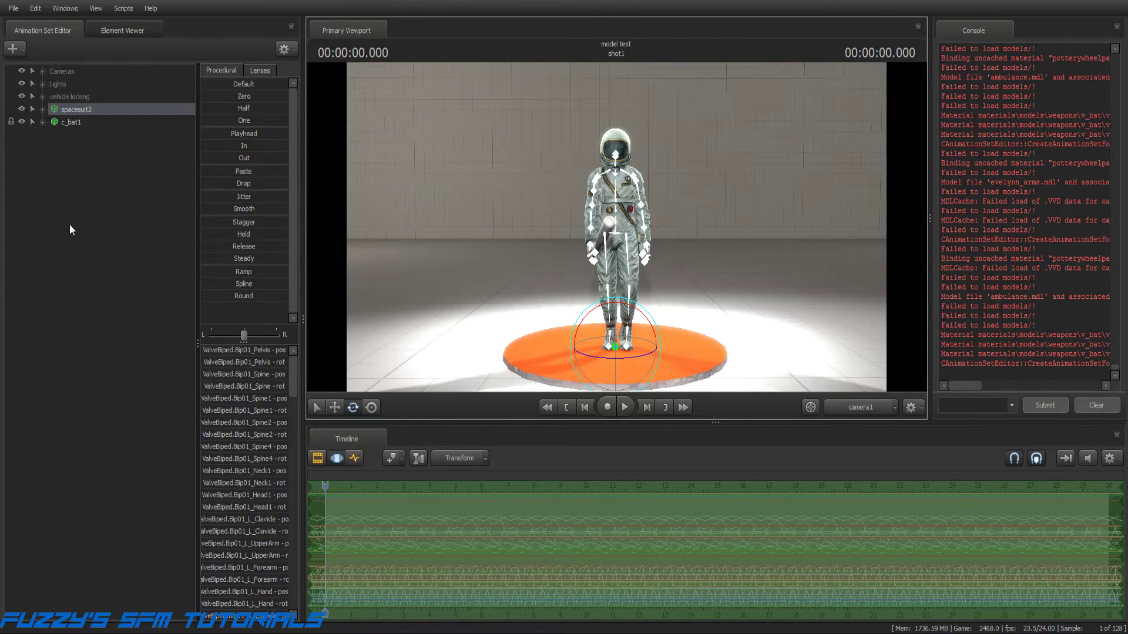
Delete the spacesuit2 and c_bat1 animation sets together
{"action": "left_click", "coordinate": [60, 108]}
{"action": "left_click", "coordinate": [69, 120], "text": "ctrl"}
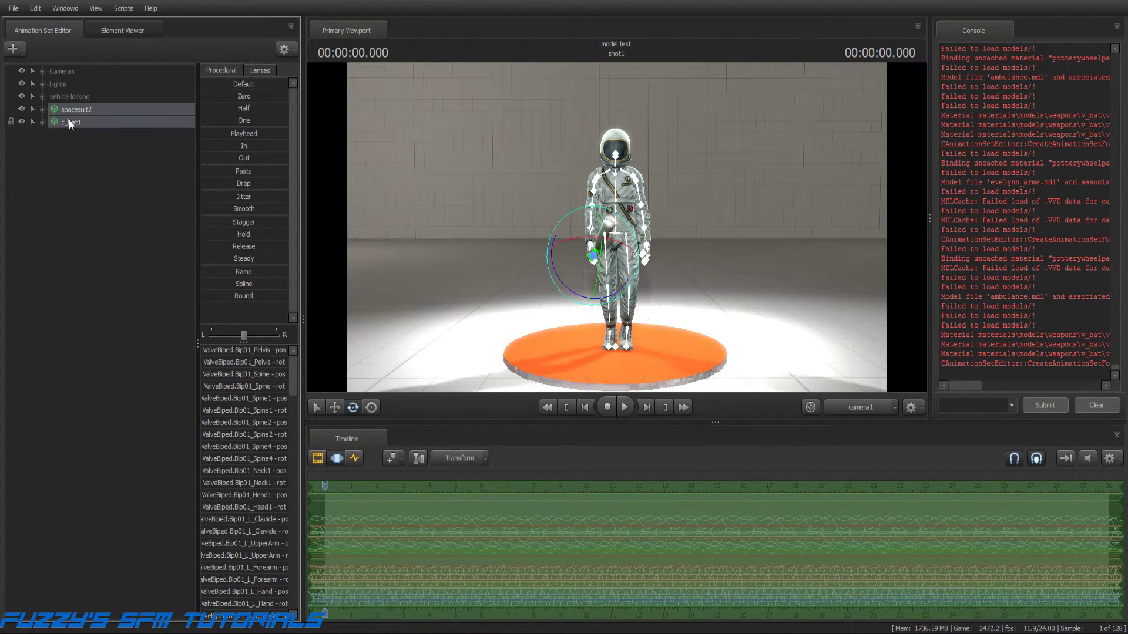
{"action": "right_click", "coordinate": [69, 119]}
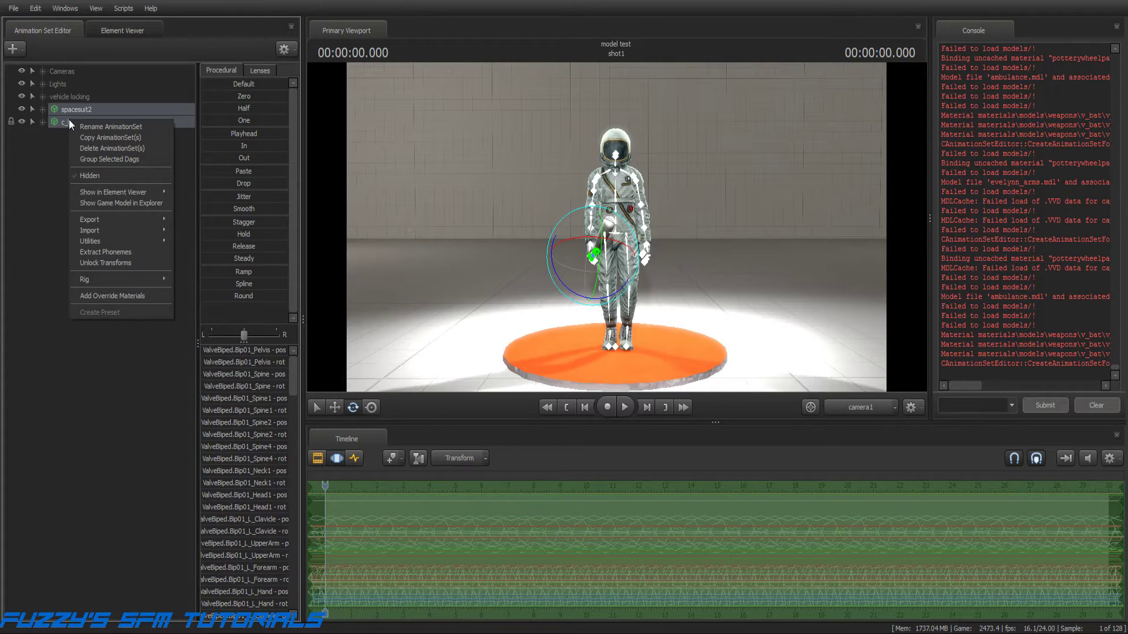
{"action": "left_click", "coordinate": [109, 149]}
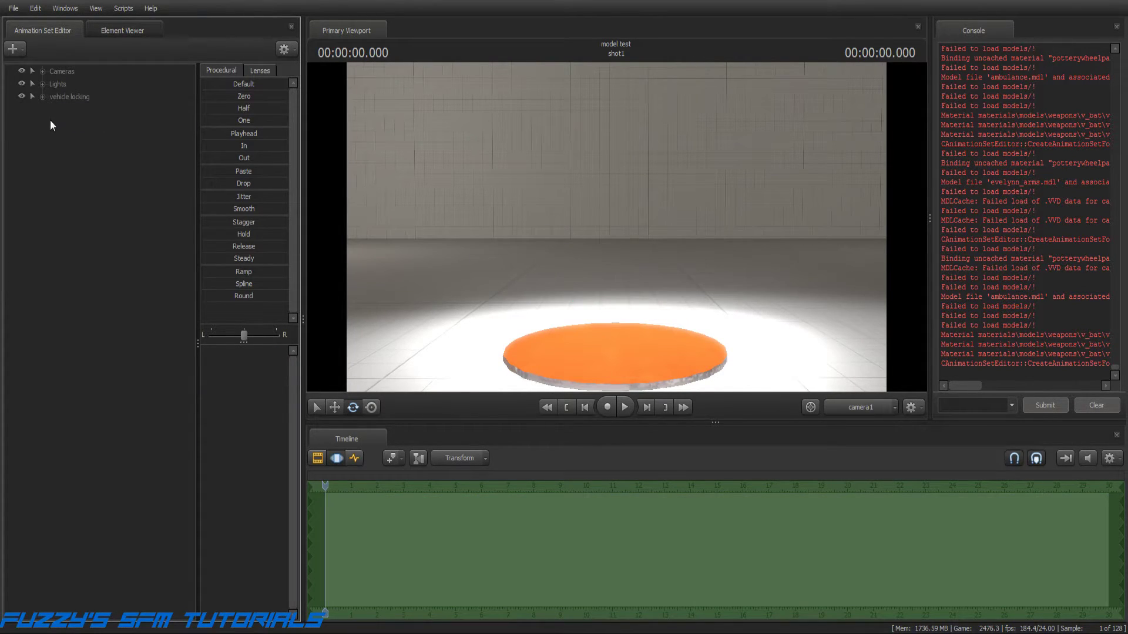
Expand the vehicle locking group and make speeder_bike1 and spacesuit1 visible
{"action": "left_click", "coordinate": [42, 96]}
{"action": "left_click", "coordinate": [22, 110]}
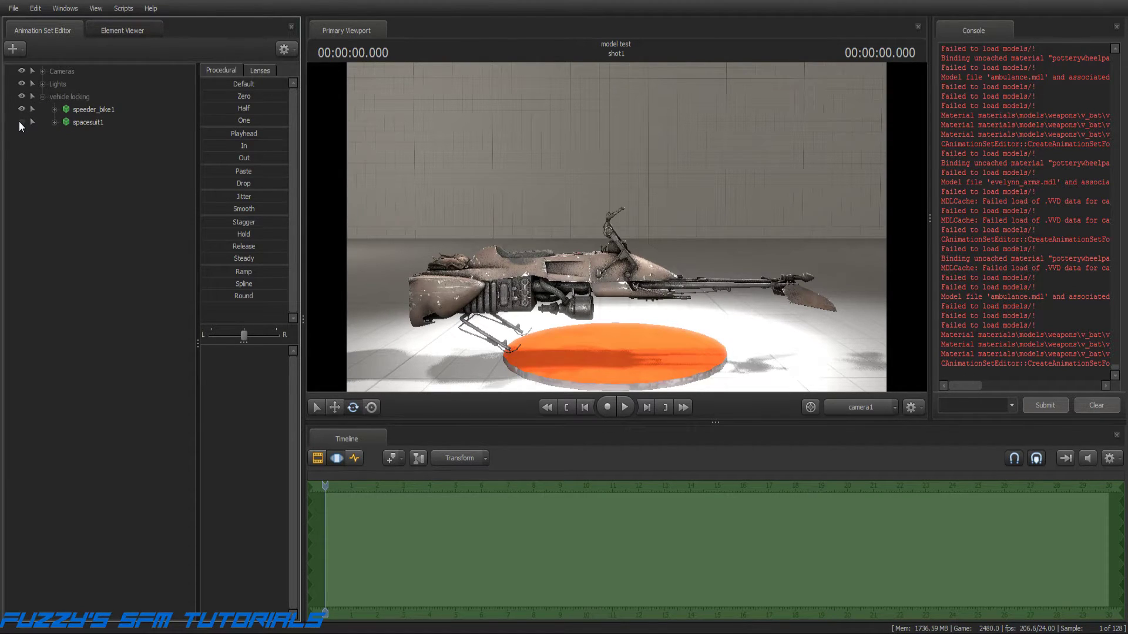
{"action": "left_click", "coordinate": [21, 122]}
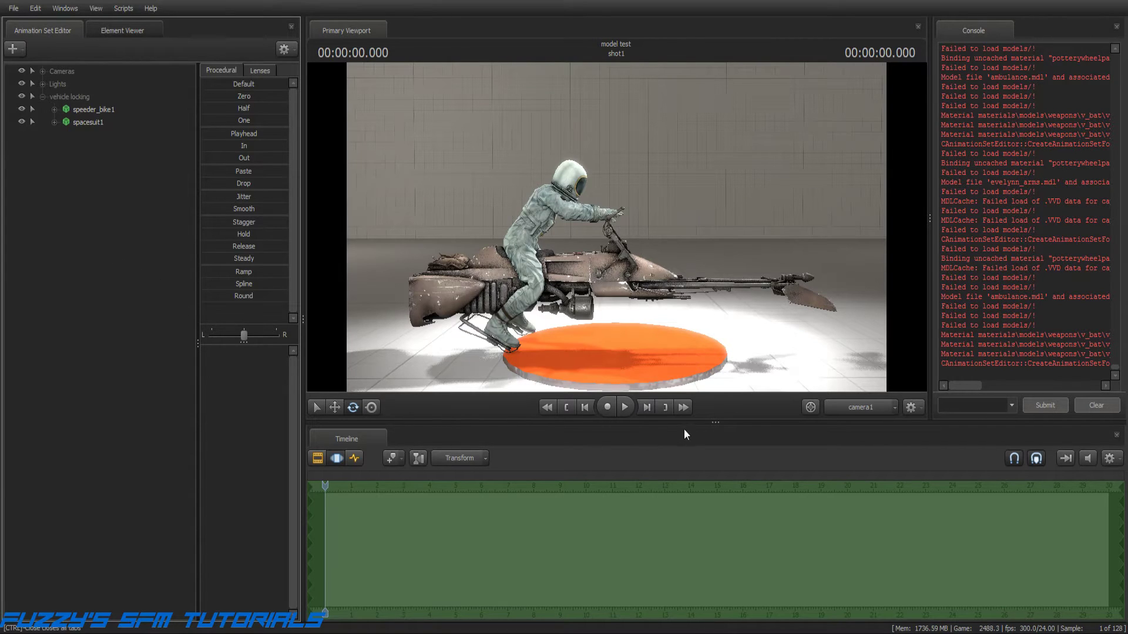
Move speeder_bike1 slightly backward to test whether spacesuit1 follows it
{"action": "left_click", "coordinate": [83, 111]}
{"action": "left_click", "coordinate": [334, 407]}
{"action": "mouse_move", "coordinate": [569, 346]}
{"action": "left_mouse_down"}
{"action": "mouse_move", "coordinate": [654, 348]}
{"action": "mouse_move", "coordinate": [556, 349]}
{"action": "left_mouse_up"}
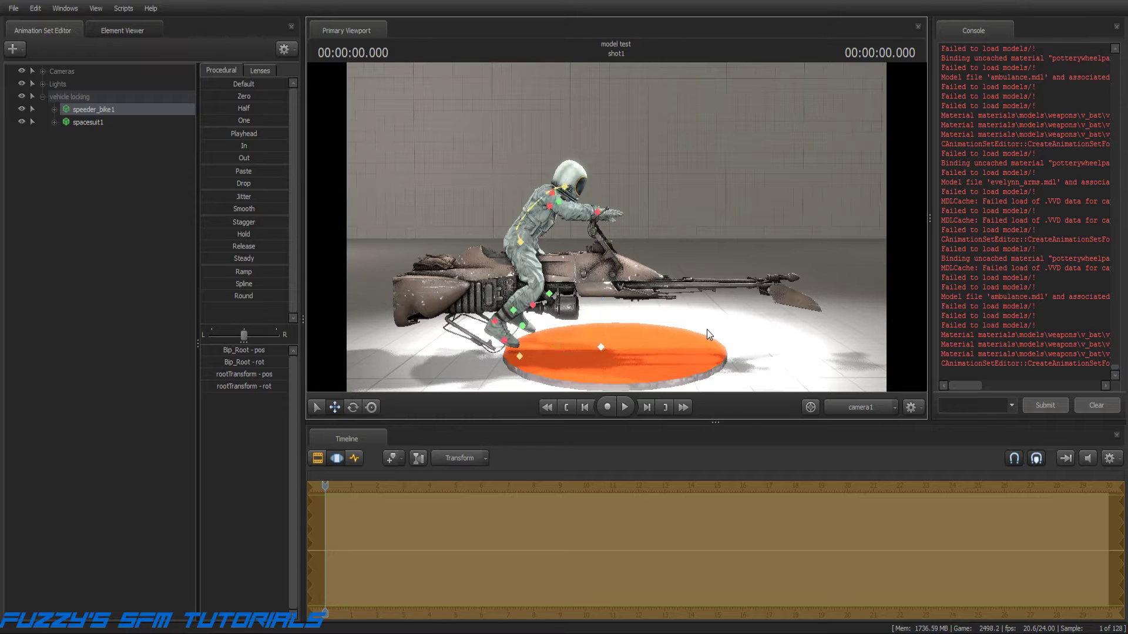
Undo the speeder_bike1 move, and try shifting spacesuit1 slightly forward before undoing that as well
{"action": "key", "text": "ctrl+z"}
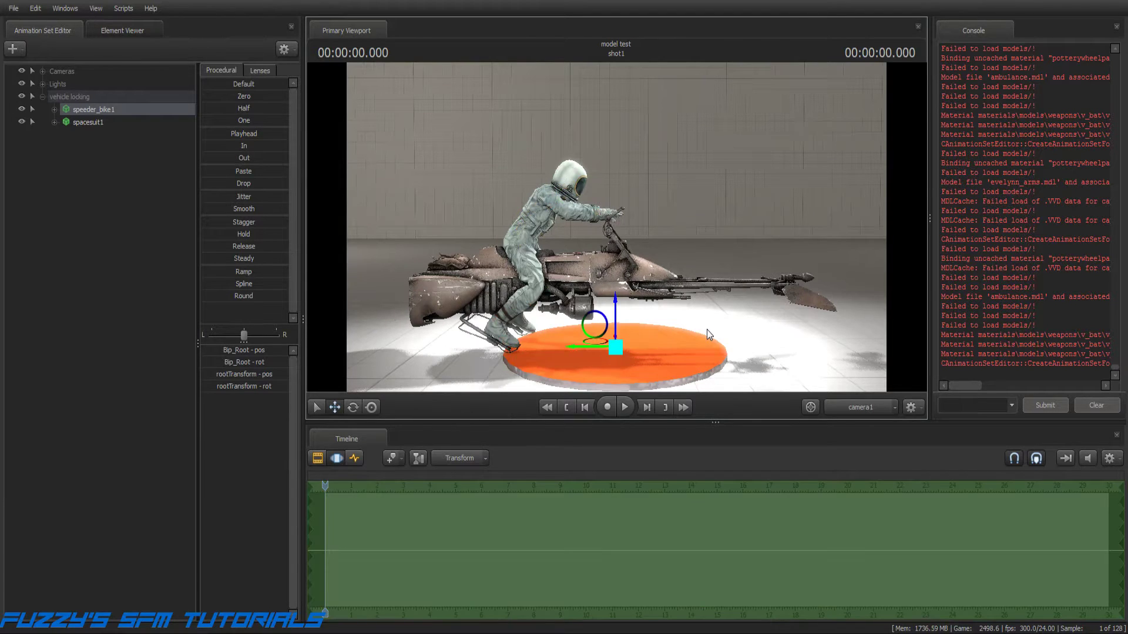
{"action": "left_click", "coordinate": [87, 123]}
{"action": "mouse_move", "coordinate": [487, 358]}
{"action": "left_mouse_down"}
{"action": "mouse_move", "coordinate": [556, 358]}
{"action": "mouse_move", "coordinate": [500, 353]}
{"action": "left_mouse_up"}
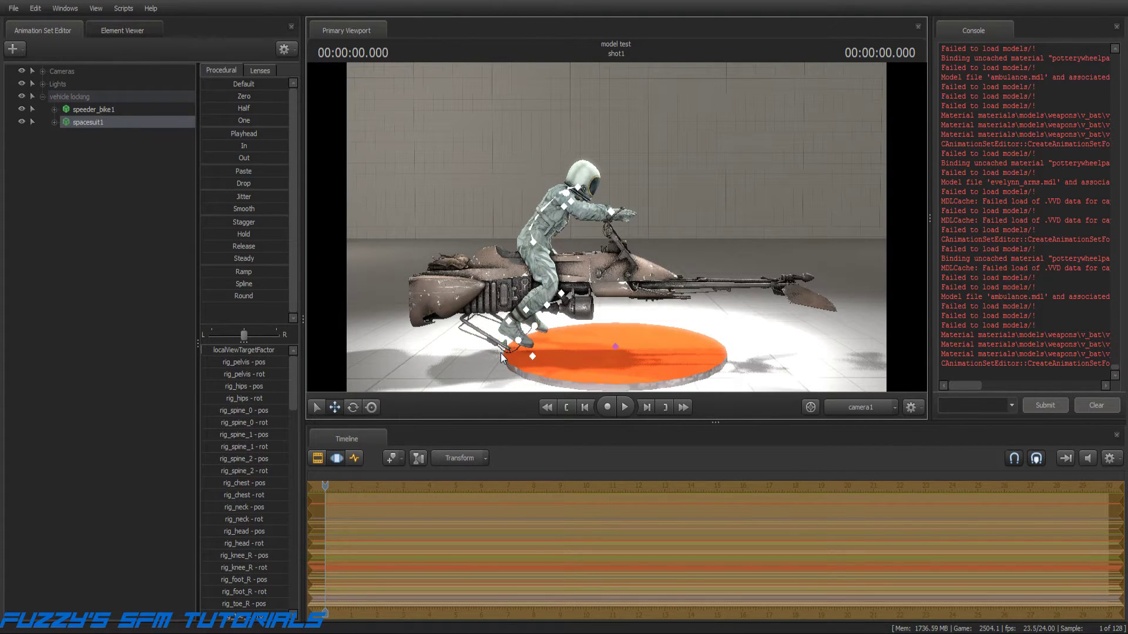
{"action": "key", "text": "ctrl+z"}
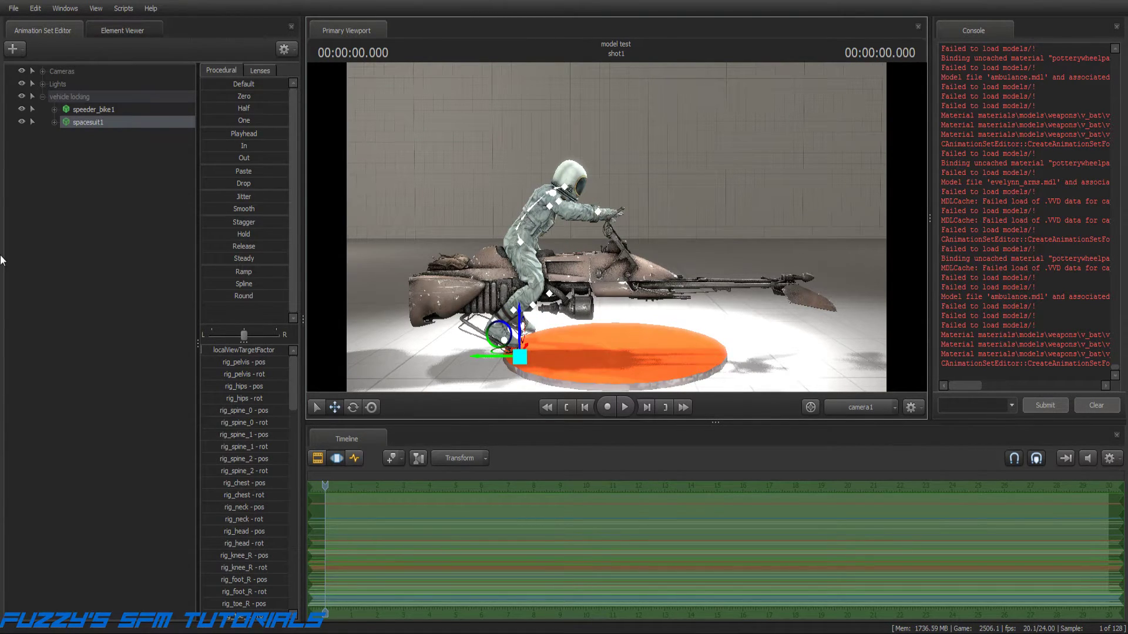
Expand speeder_bike1's Body group and spacesuit1's RigBody group to expose their root controls
{"action": "left_click", "coordinate": [79, 201]}
{"action": "left_click", "coordinate": [54, 122]}
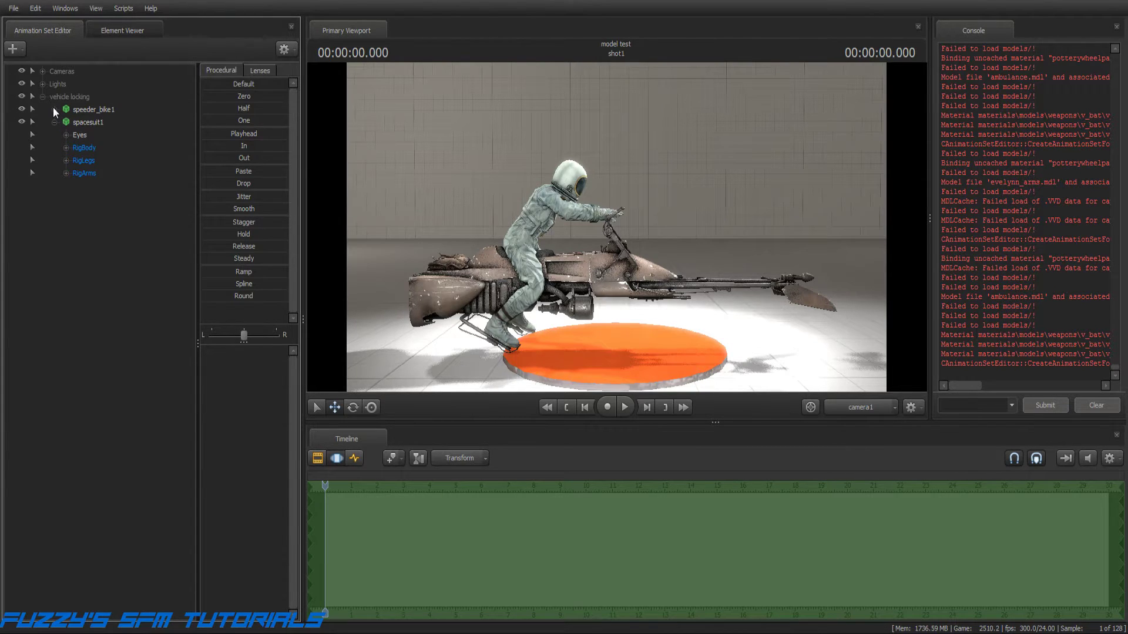
{"action": "left_click", "coordinate": [54, 109]}
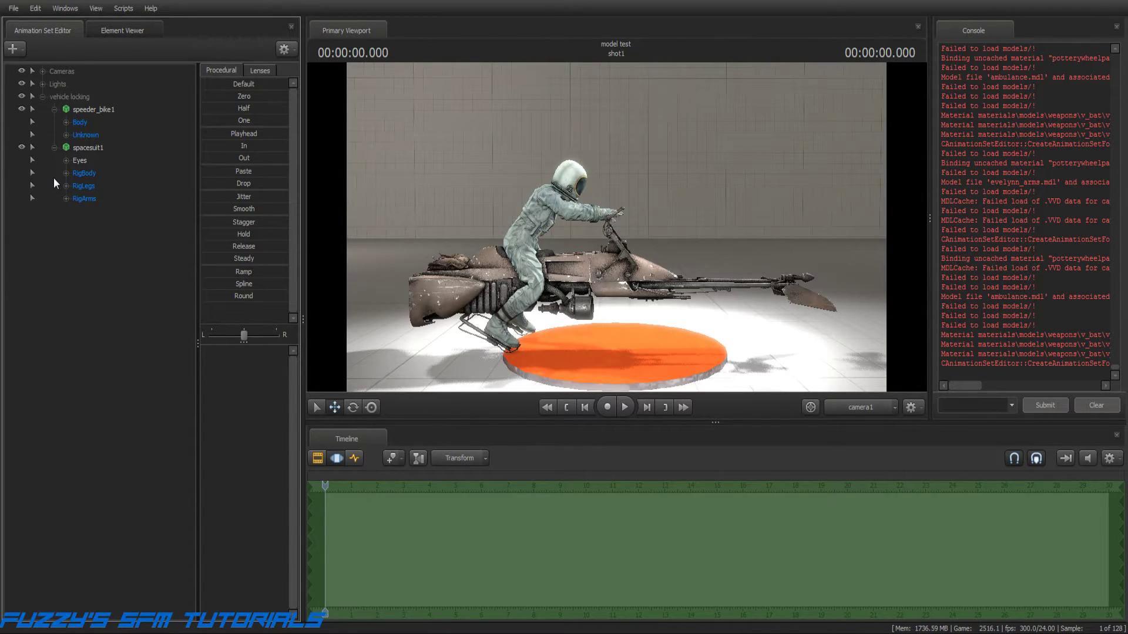
{"action": "left_click", "coordinate": [67, 126]}
{"action": "left_click", "coordinate": [66, 185]}
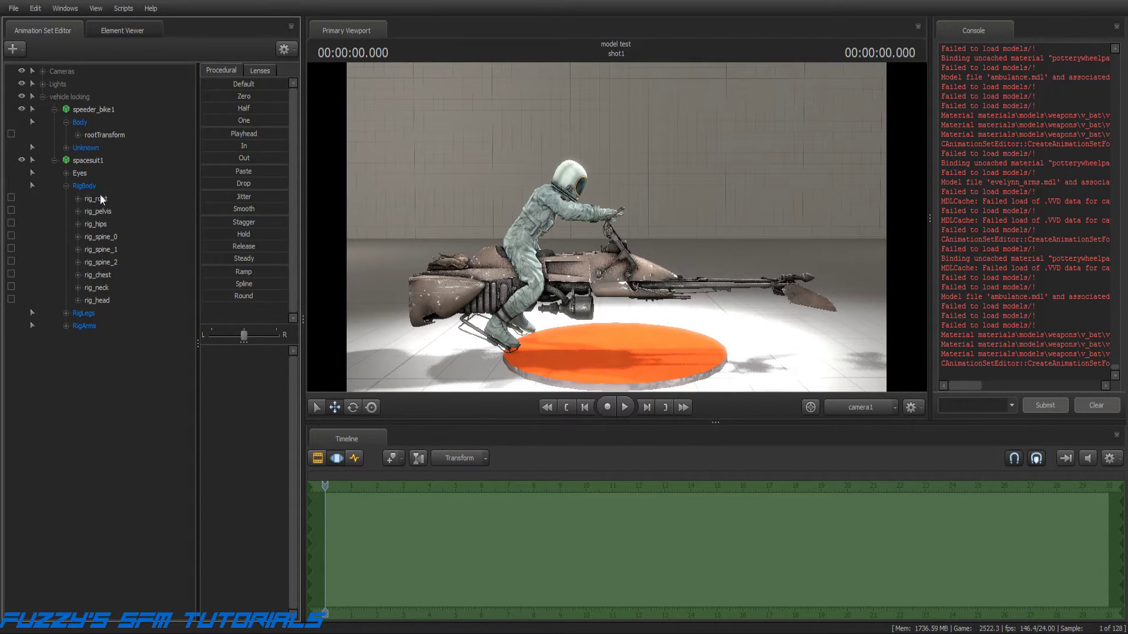
Try locking speeder_bike1's rootTransform to spacesuit1's rig_root, test it with a short backward move of the bike, and undo both
{"action": "left_click", "coordinate": [96, 200]}
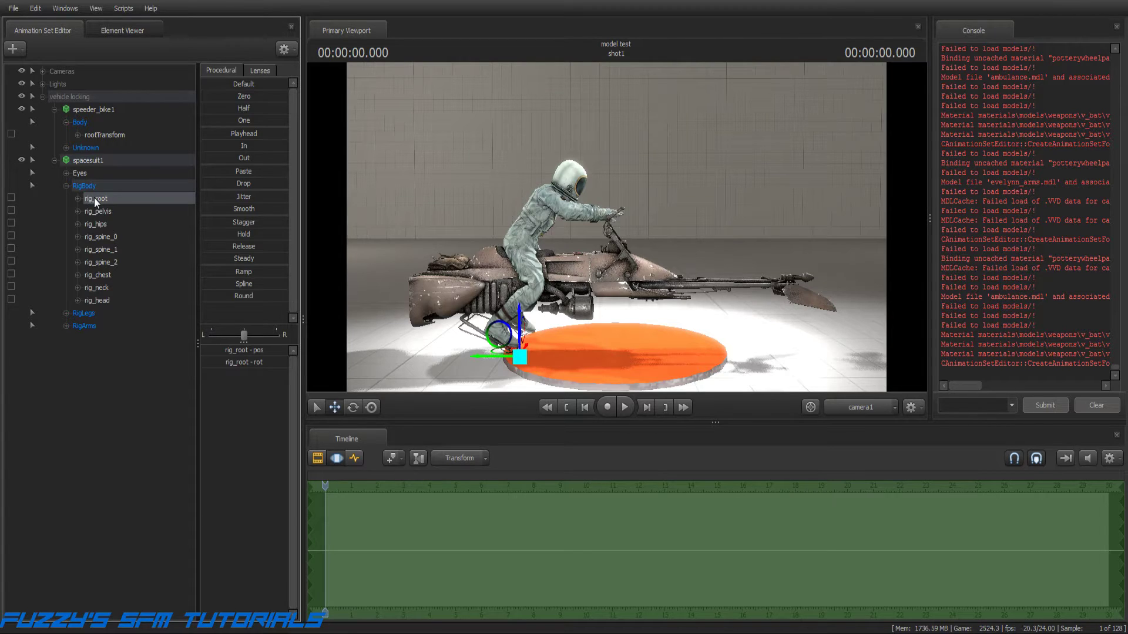
{"action": "left_click_drag", "start_coordinate": [95, 200], "coordinate": [104, 132]}
{"action": "left_click", "coordinate": [106, 133]}
{"action": "left_click_drag", "start_coordinate": [646, 348], "coordinate": [610, 340]}
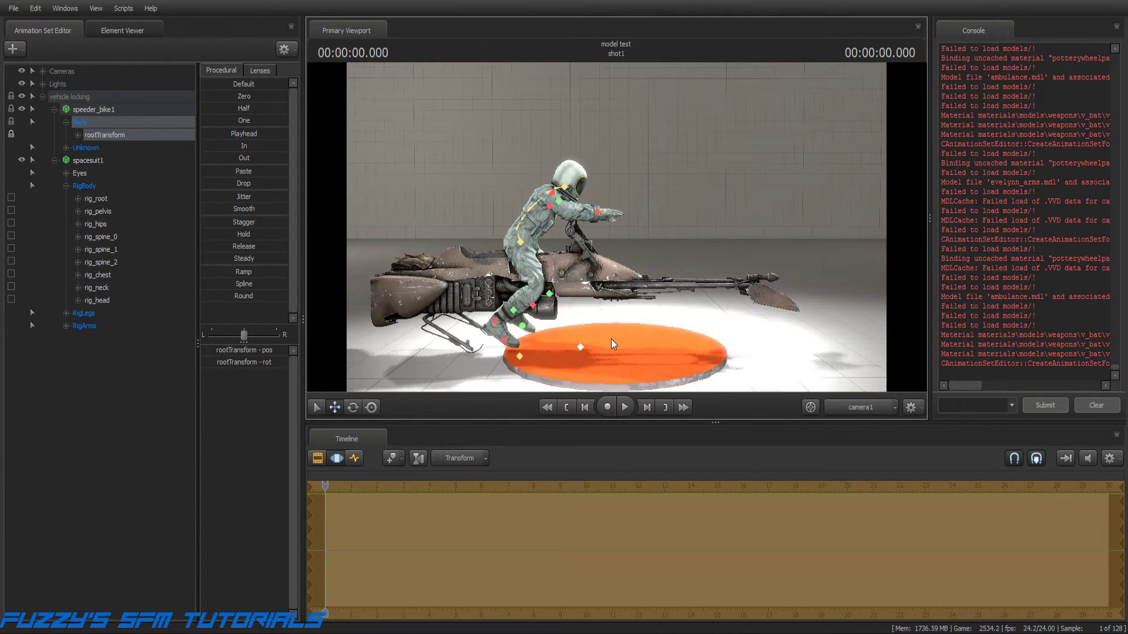
{"action": "key", "text": "ctrl+z"}
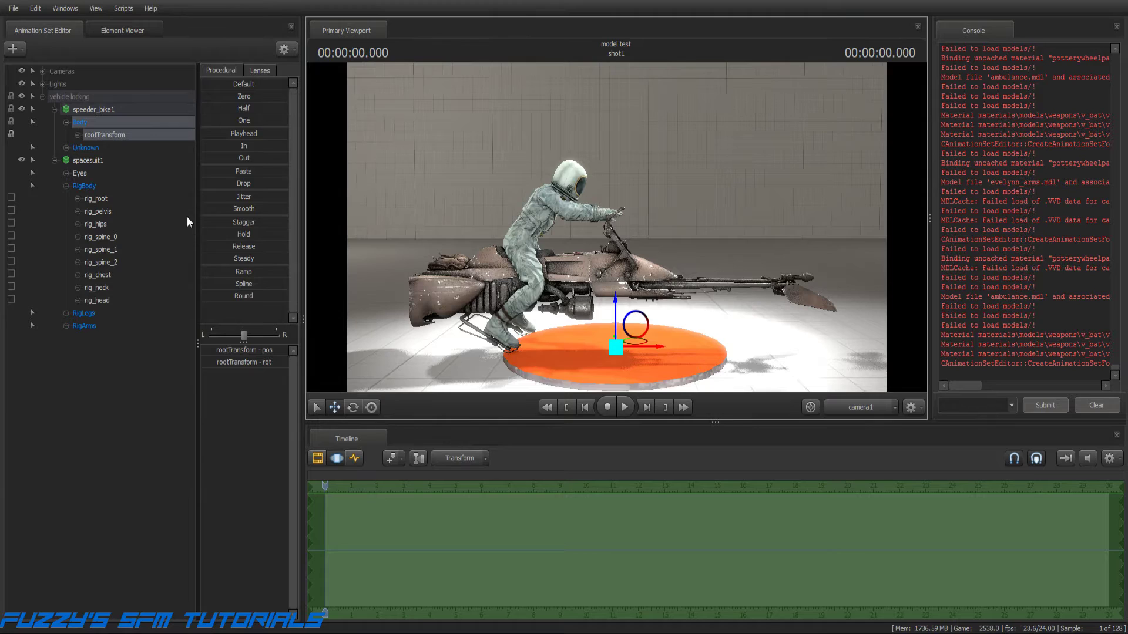
{"action": "key", "text": "ctrl+z"}
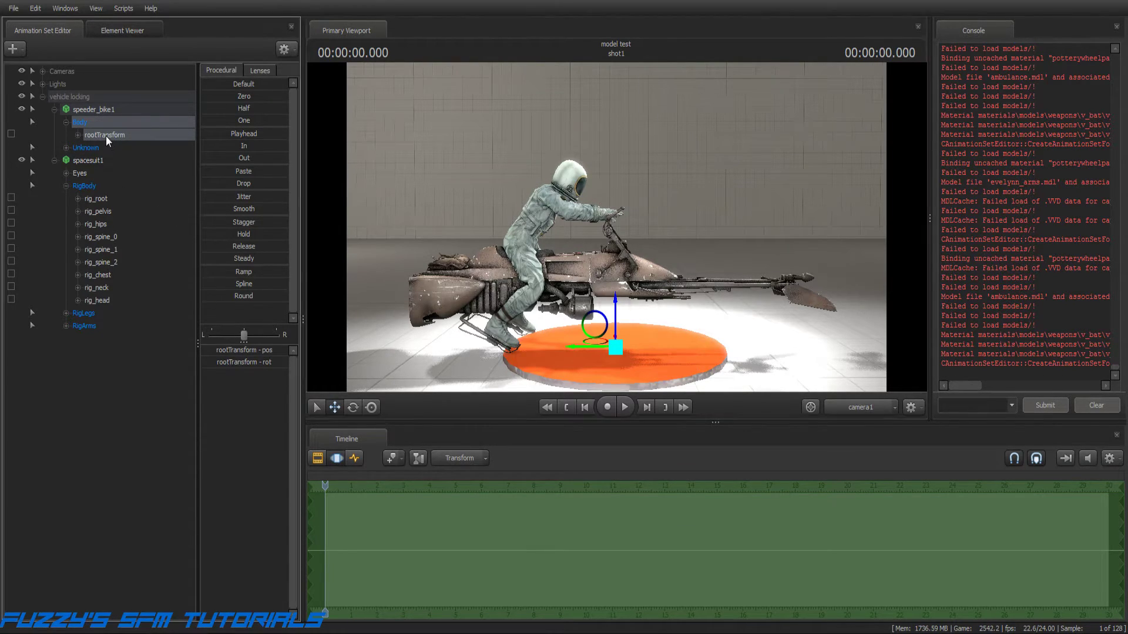
Lock spacesuit1's rig_root to speeder_bike1's rootTransform and test the lock by moving the bike
{"action": "left_click_drag", "start_coordinate": [106, 136], "coordinate": [96, 202]}
{"action": "mouse_move", "coordinate": [566, 344]}
{"action": "left_mouse_down"}
{"action": "mouse_move", "coordinate": [482, 344]}
{"action": "mouse_move", "coordinate": [622, 343]}
{"action": "mouse_move", "coordinate": [587, 346]}
{"action": "left_mouse_up"}
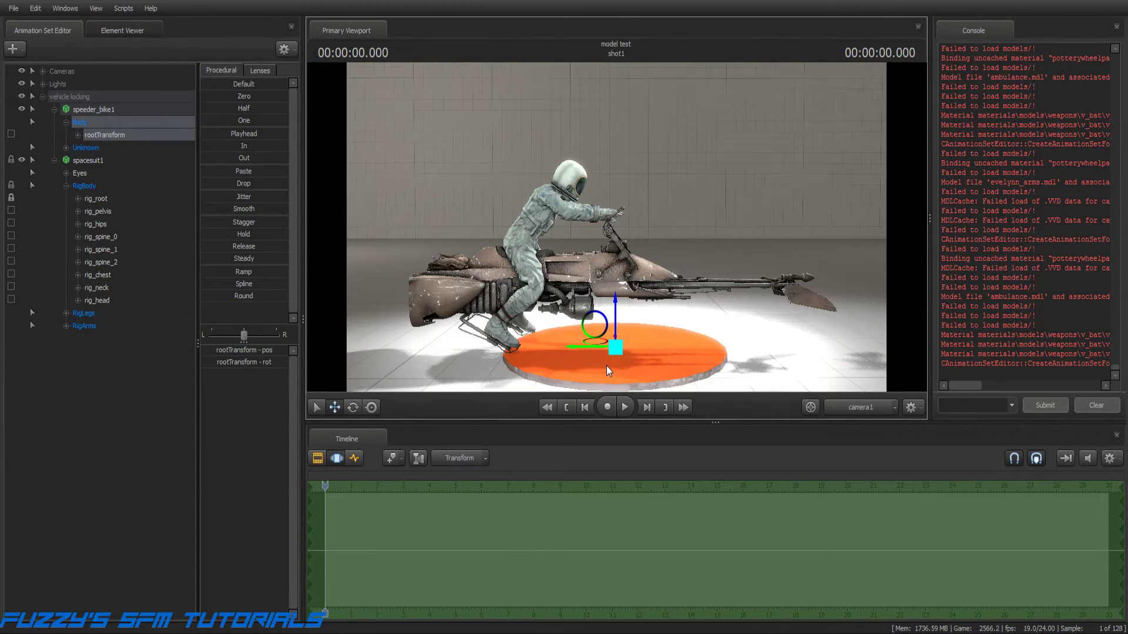
Through the Work Camera, move speeder_bike1's rootTransform far backward, well behind the orange disc
{"action": "left_click", "coordinate": [851, 407]}
{"action": "left_click_drag", "start_coordinate": [616, 227], "coordinate": [507, 235]}
{"action": "key", "text": "s"}
{"action": "key", "text": "d"}
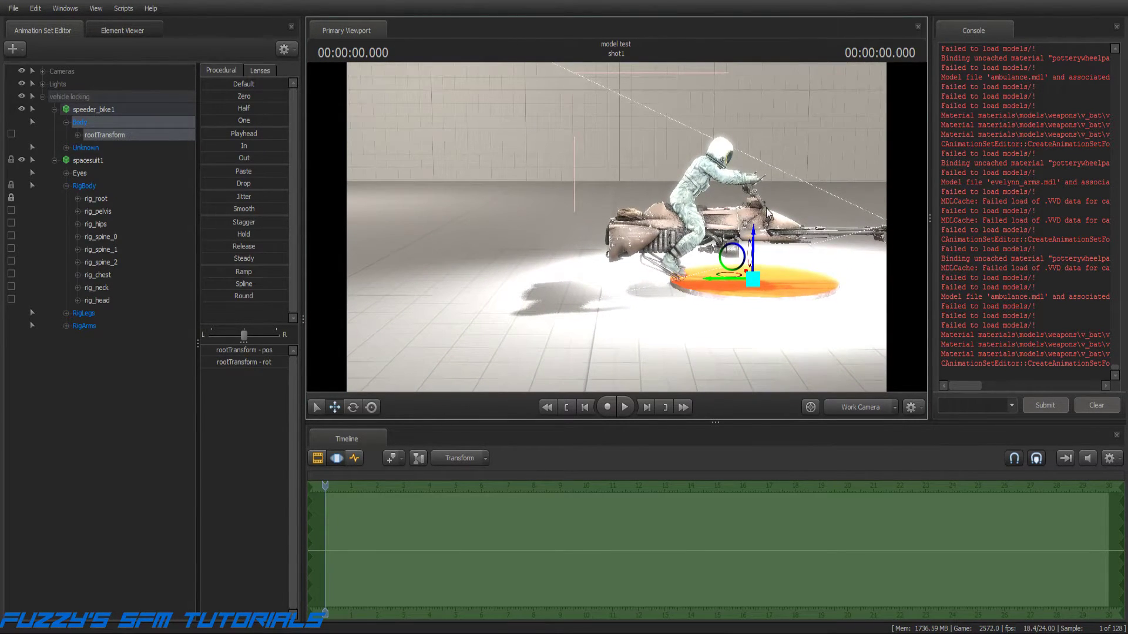
{"action": "left_click_drag", "start_coordinate": [710, 280], "coordinate": [107, 256]}
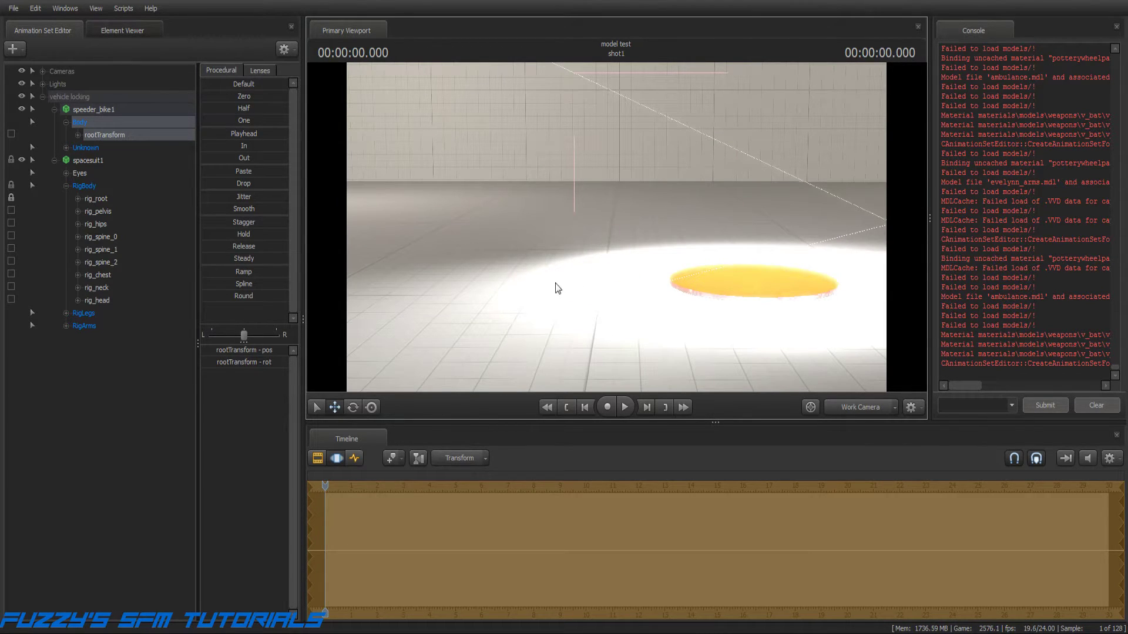
{"action": "key", "text": "ctrl+z"}
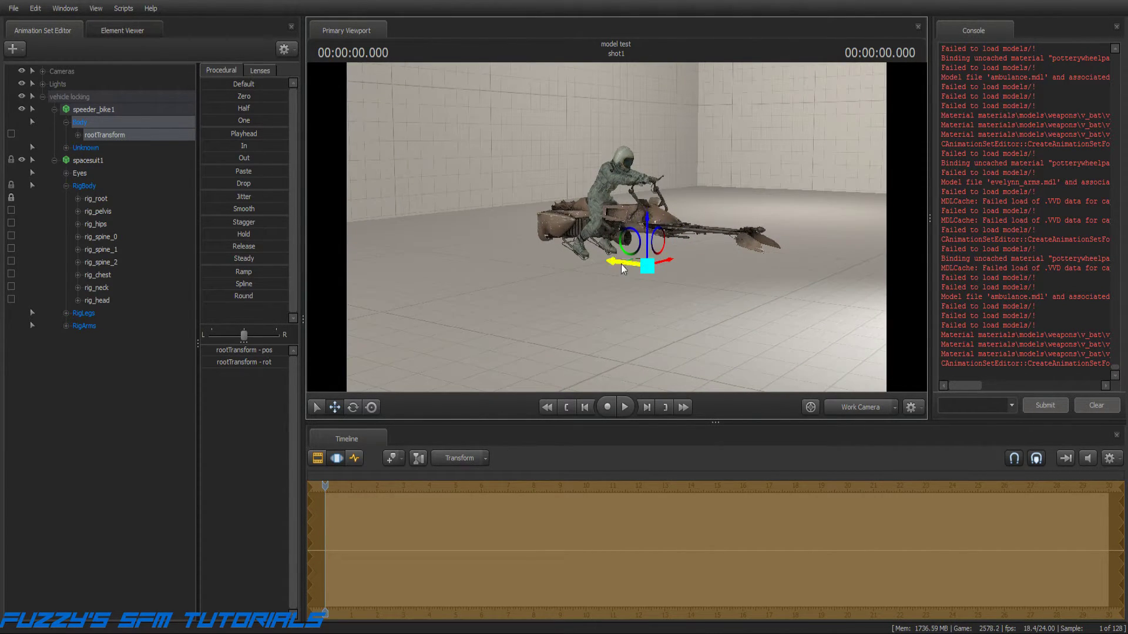
{"action": "left_click_drag", "start_coordinate": [615, 264], "coordinate": [384, 222]}
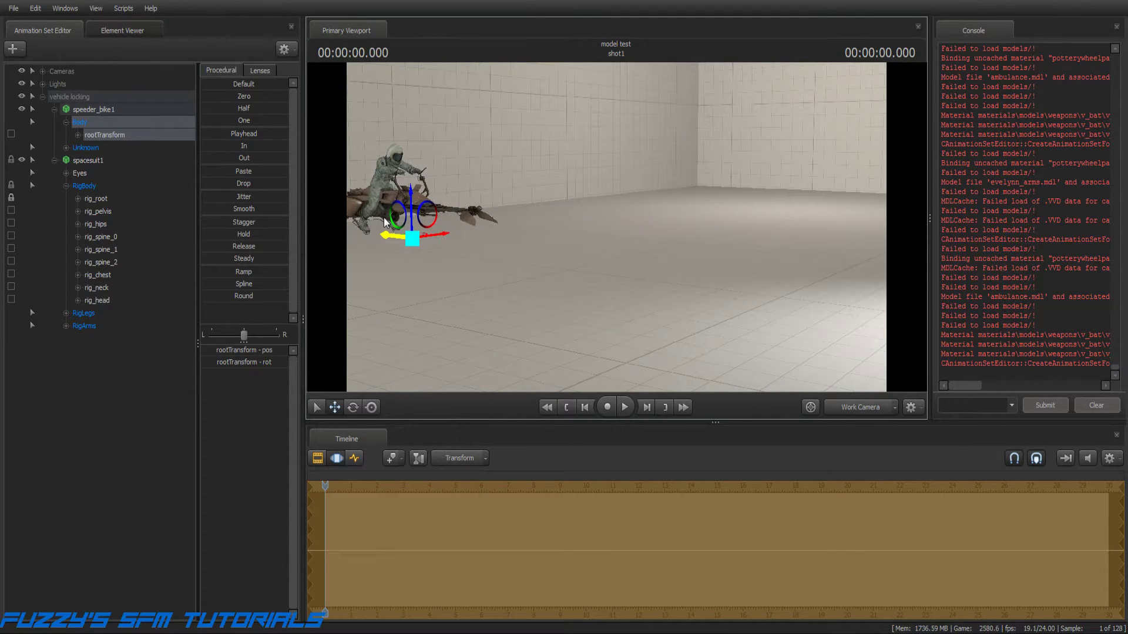
In the Graph Editor, keyframe speeder_bike1's rootTransform at 3 seconds, moved forward past the orange disc to the far side of the room
{"action": "left_click", "coordinate": [349, 459]}
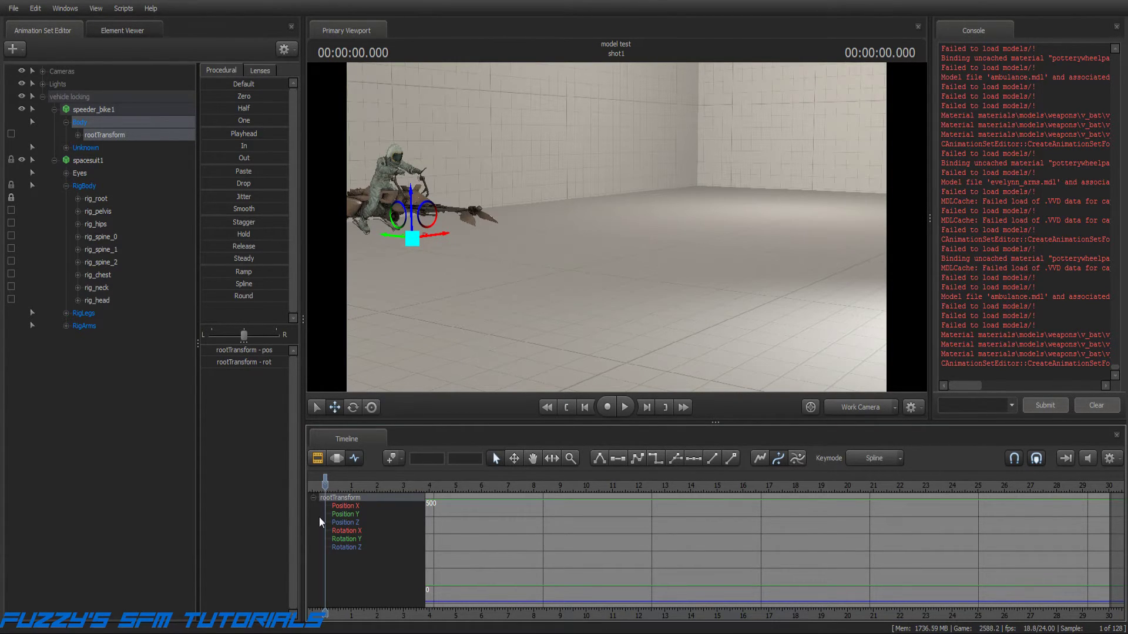
{"action": "left_click_drag", "start_coordinate": [325, 488], "coordinate": [403, 492]}
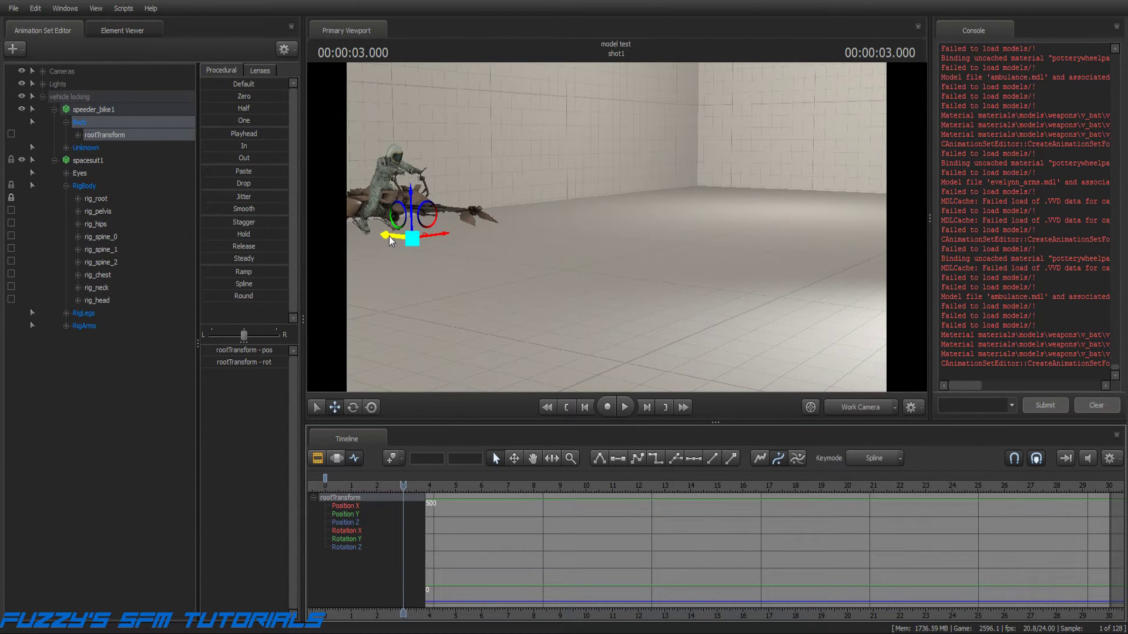
{"action": "left_click_drag", "start_coordinate": [395, 236], "coordinate": [870, 329]}
{"action": "left_click_drag", "start_coordinate": [851, 282], "coordinate": [882, 266]}
{"action": "left_click_drag", "start_coordinate": [770, 284], "coordinate": [618, 232]}
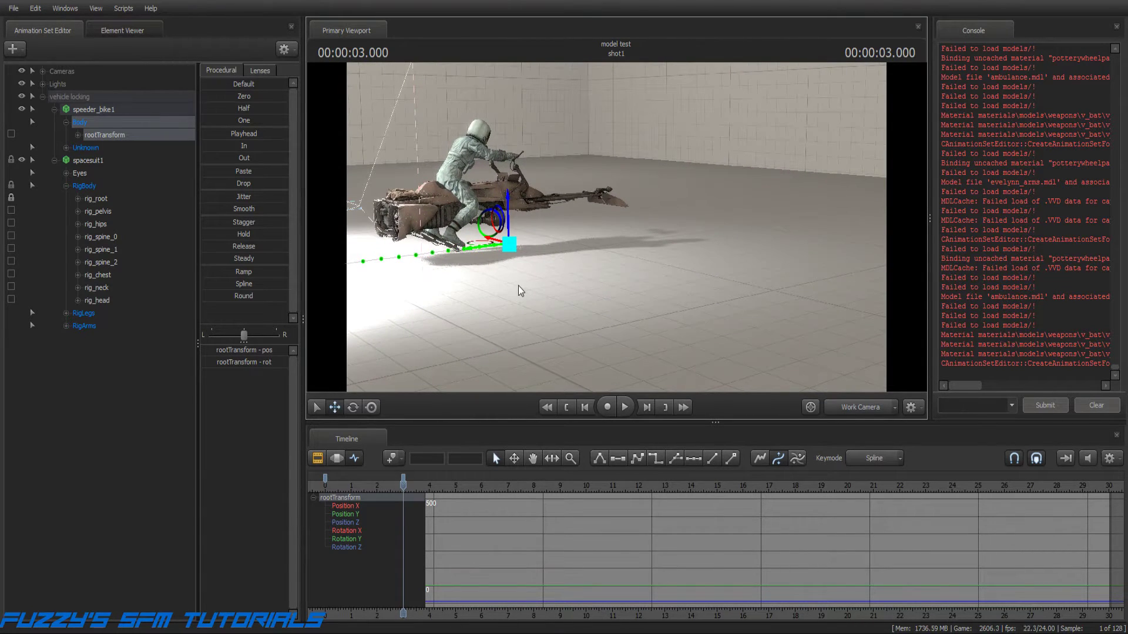
{"action": "left_click_drag", "start_coordinate": [519, 286], "coordinate": [617, 227]}
{"action": "left_click_drag", "start_coordinate": [422, 251], "coordinate": [809, 187]}
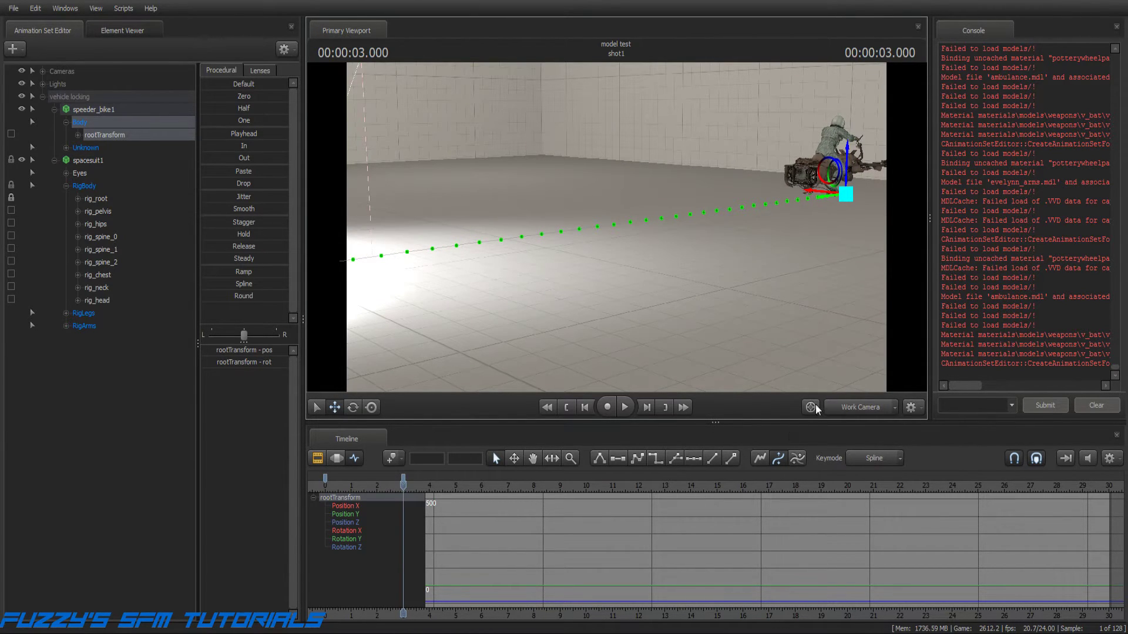
Play the speeder bike's pass from the first frame through camera1
{"action": "left_click", "coordinate": [566, 408]}
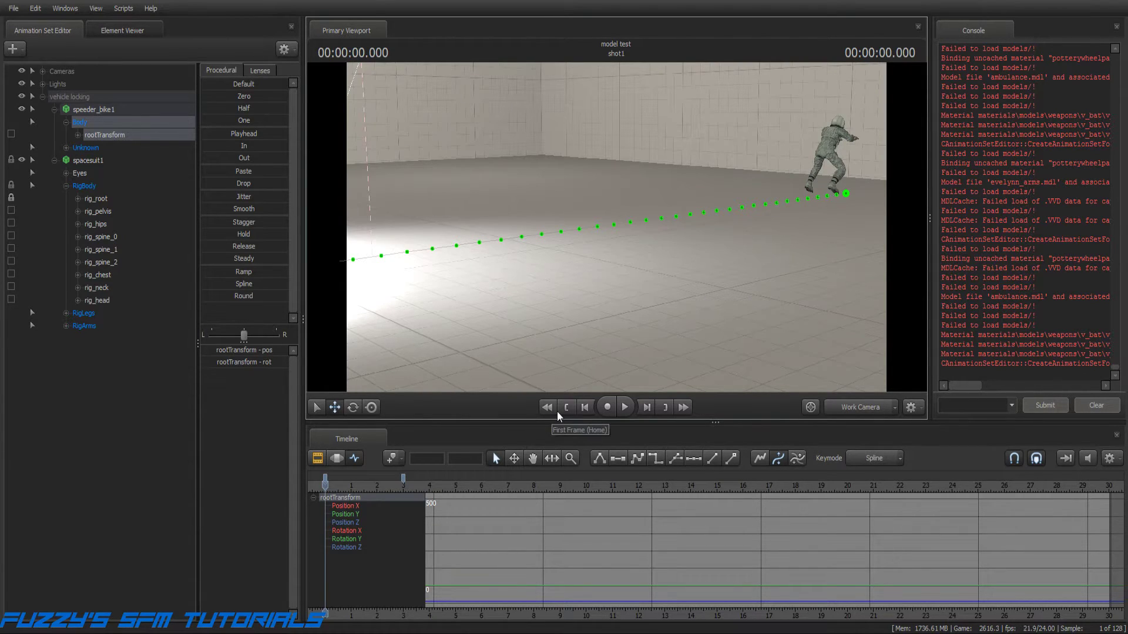
{"action": "left_click", "coordinate": [565, 411]}
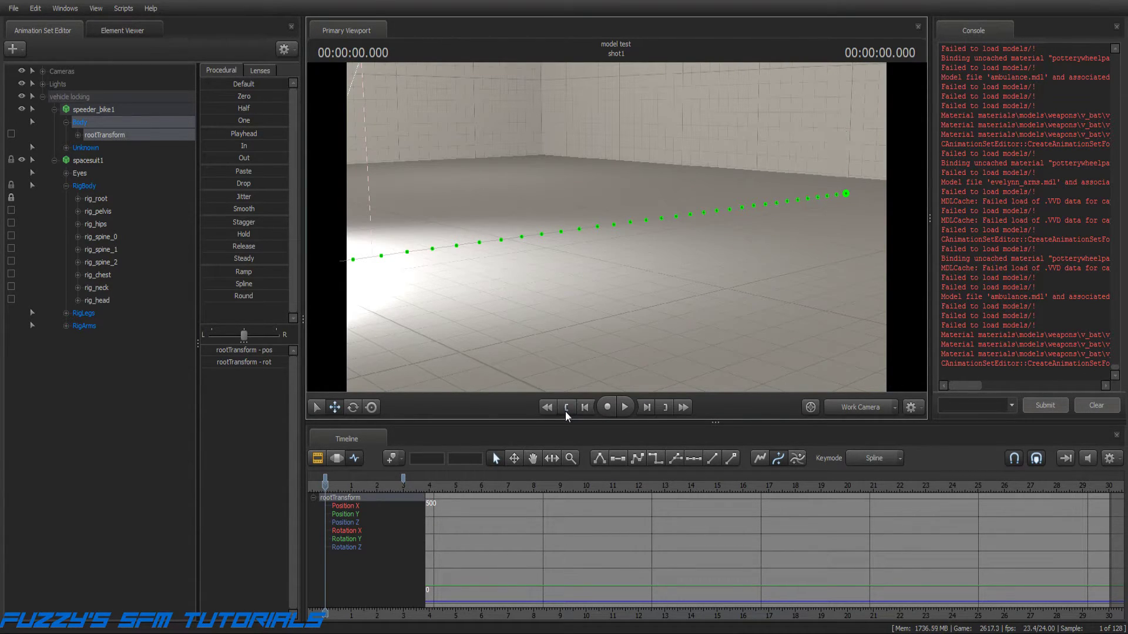
{"action": "left_click", "coordinate": [848, 407]}
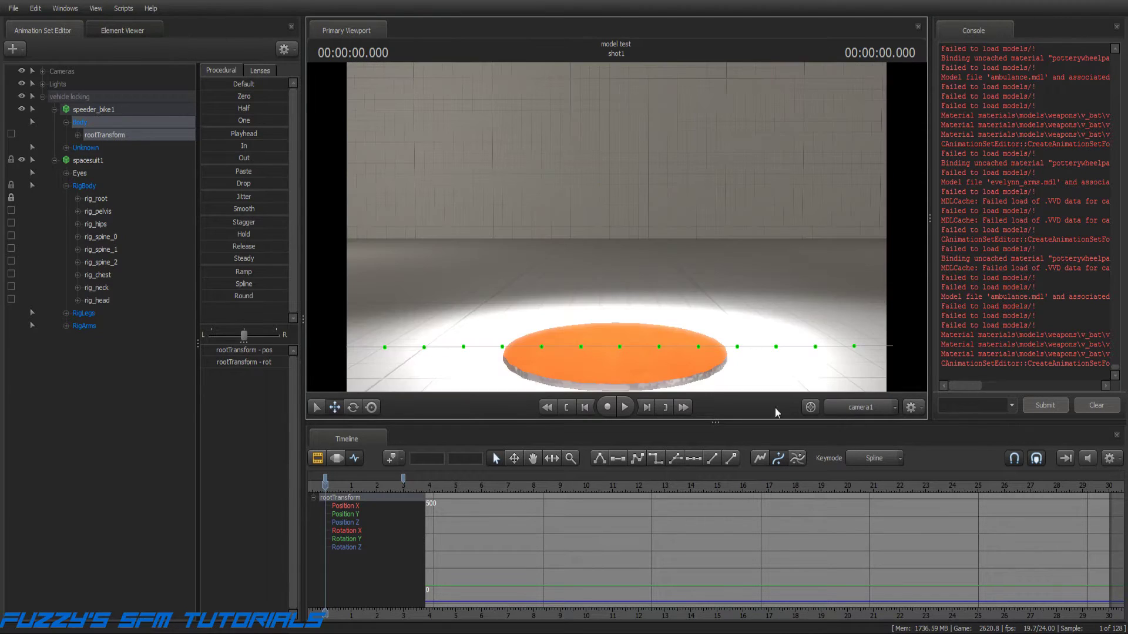
{"action": "left_click", "coordinate": [627, 407]}
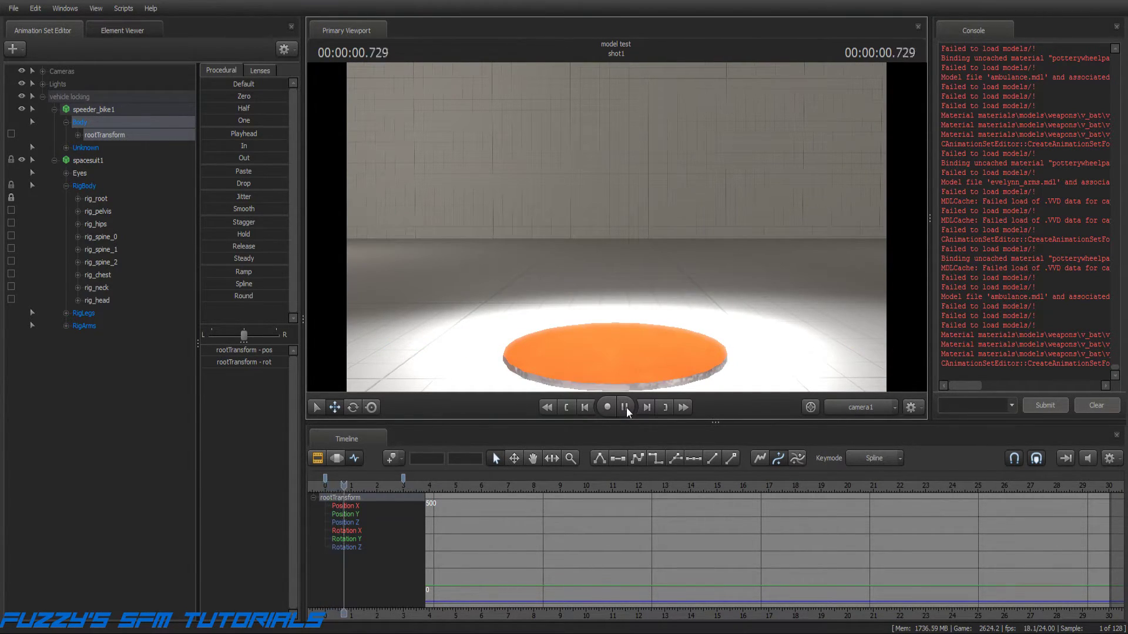
{"action": "left_click", "coordinate": [626, 407]}
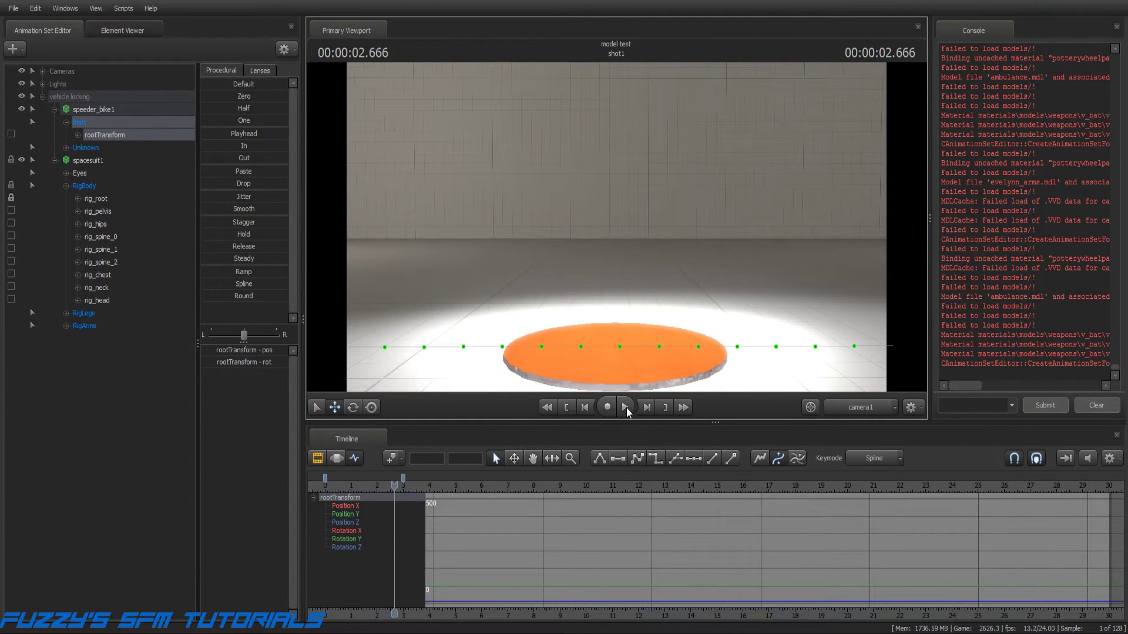
Step back frame by frame to check the rider's alignment on the bike, and return the playhead to the start
{"action": "left_click", "coordinate": [588, 410]}
{"action": "left_click", "coordinate": [588, 410]}
{"action": "left_click", "coordinate": [588, 410]}
{"action": "left_click", "coordinate": [588, 410]}
{"action": "left_click", "coordinate": [588, 410]}
{"action": "left_click", "coordinate": [588, 410]}
{"action": "left_click", "coordinate": [588, 410]}
{"action": "left_click", "coordinate": [588, 408]}
{"action": "left_click", "coordinate": [587, 408]}
{"action": "left_click", "coordinate": [588, 408]}
{"action": "left_click", "coordinate": [588, 408]}
{"action": "left_click", "coordinate": [587, 407]}
{"action": "left_click", "coordinate": [587, 407]}
{"action": "left_click", "coordinate": [587, 407]}
{"action": "left_click", "coordinate": [587, 408]}
{"action": "left_click", "coordinate": [587, 410]}
{"action": "left_click", "coordinate": [587, 410]}
{"action": "left_click", "coordinate": [588, 410]}
{"action": "left_click", "coordinate": [588, 410]}
{"action": "left_click", "coordinate": [588, 410]}
{"action": "left_click", "coordinate": [587, 410]}
{"action": "left_click", "coordinate": [588, 410]}
{"action": "left_click", "coordinate": [587, 410]}
{"action": "left_click", "coordinate": [587, 410]}
{"action": "left_click", "coordinate": [588, 410]}
{"action": "left_click", "coordinate": [588, 410]}
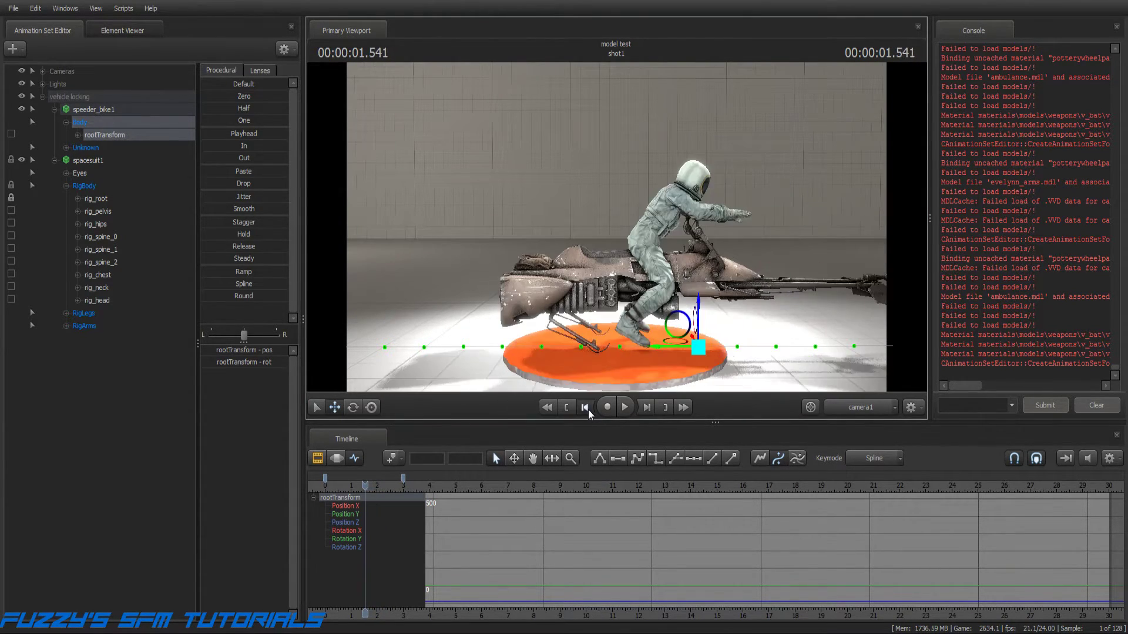
{"action": "left_click", "coordinate": [588, 410]}
{"action": "left_click", "coordinate": [587, 410]}
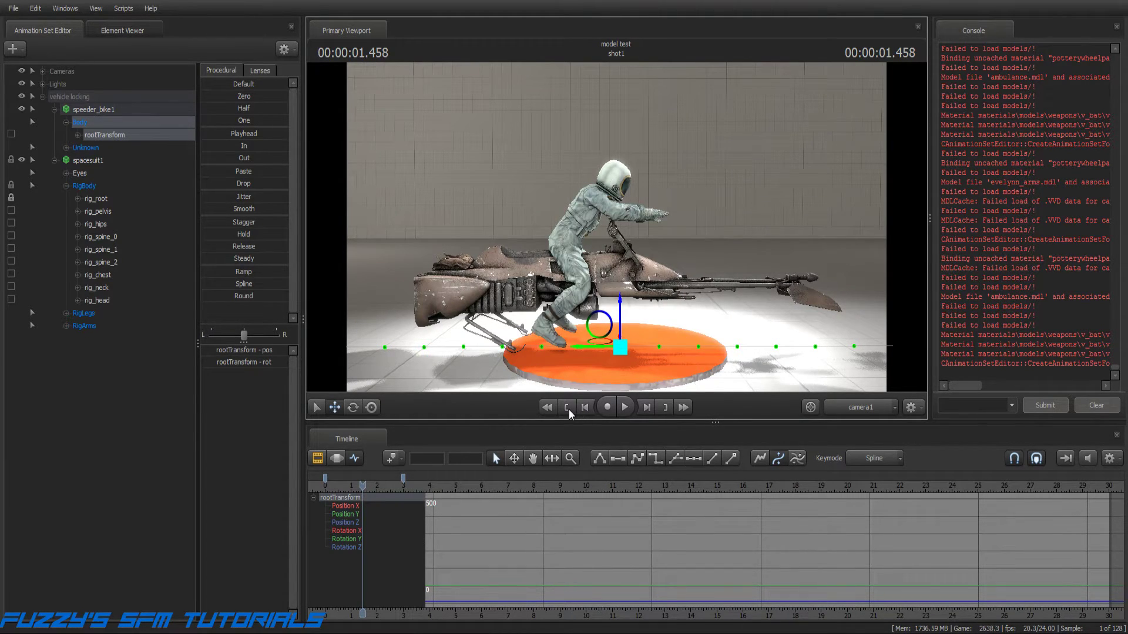
{"action": "left_click", "coordinate": [568, 409]}
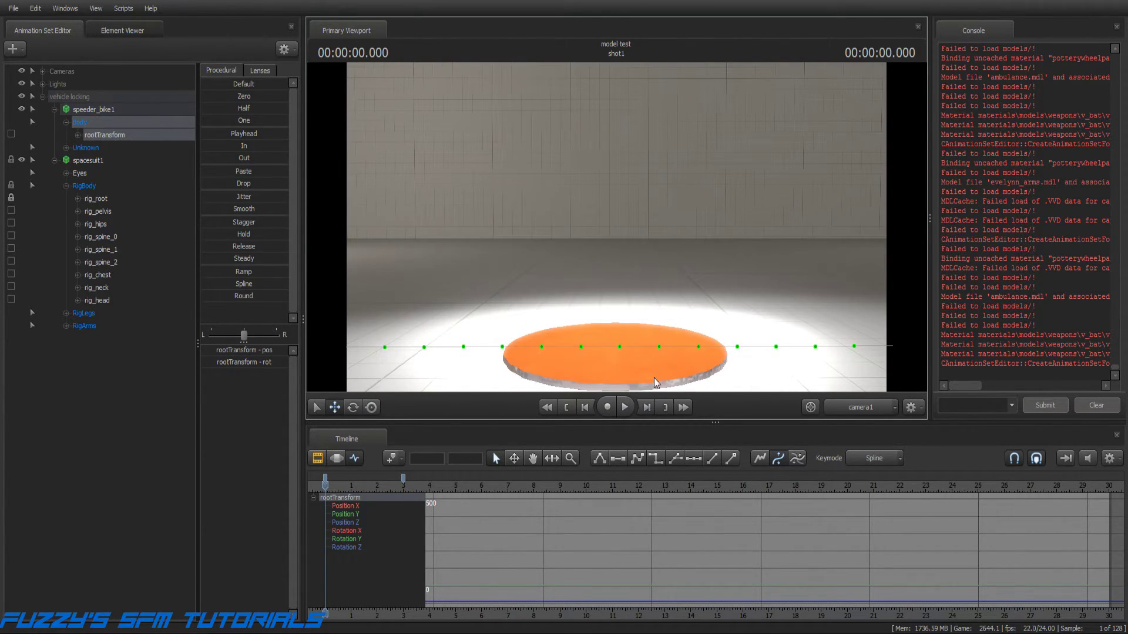
In the Motion Editor, unlock all of spacesuit1's transforms, with the bike and rider framed in the Work Camera
{"action": "left_click", "coordinate": [332, 457]}
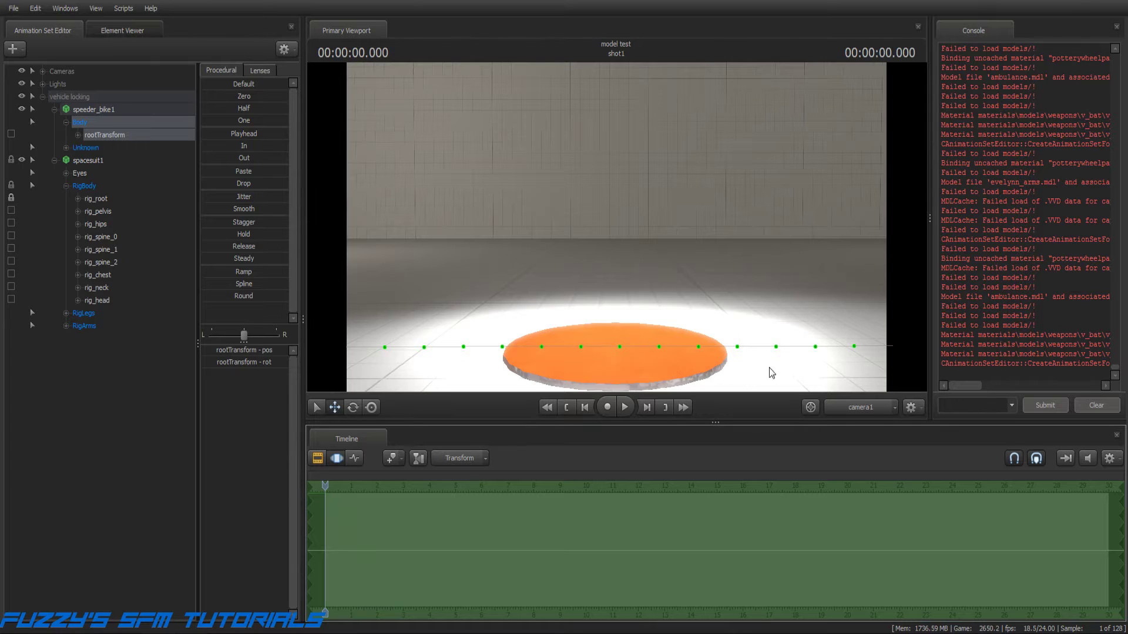
{"action": "left_click", "coordinate": [872, 407]}
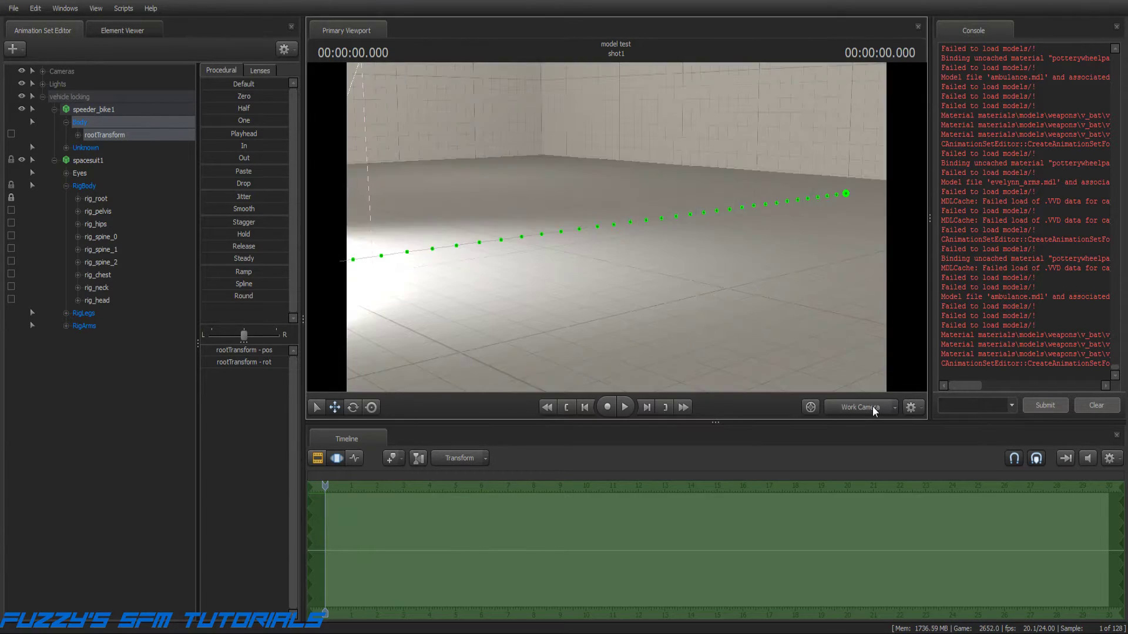
{"action": "left_click_drag", "start_coordinate": [562, 329], "coordinate": [323, 326]}
{"action": "key", "text": "w"}
{"action": "key", "text": "w"}
{"action": "left_click_drag", "start_coordinate": [617, 227], "coordinate": [646, 213]}
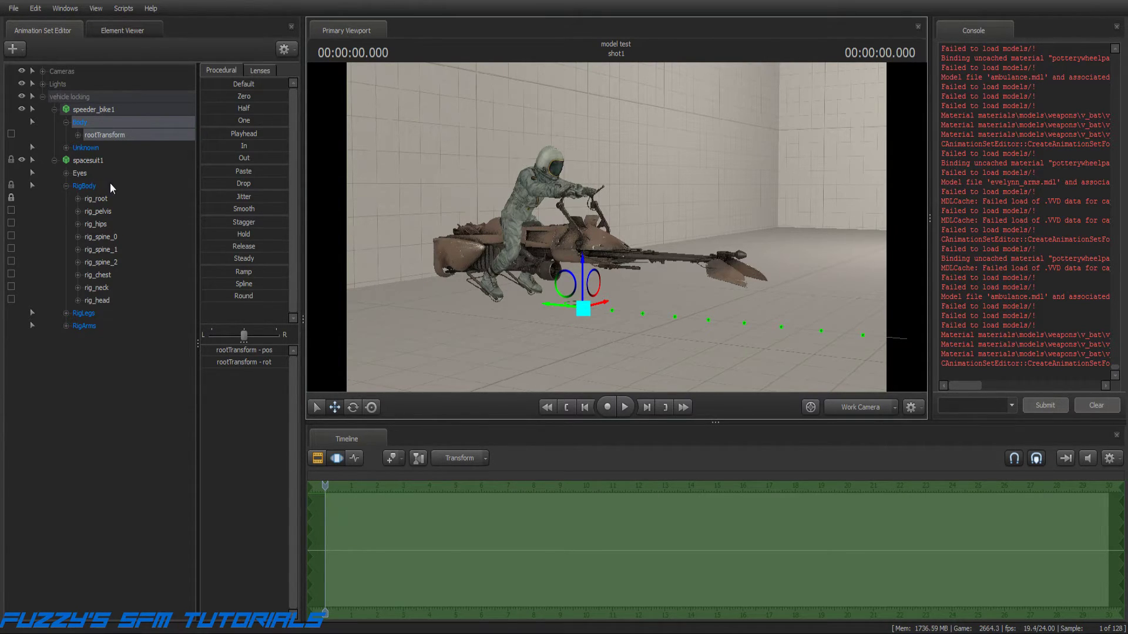
{"action": "left_click", "coordinate": [80, 160]}
{"action": "right_click", "coordinate": [80, 159]}
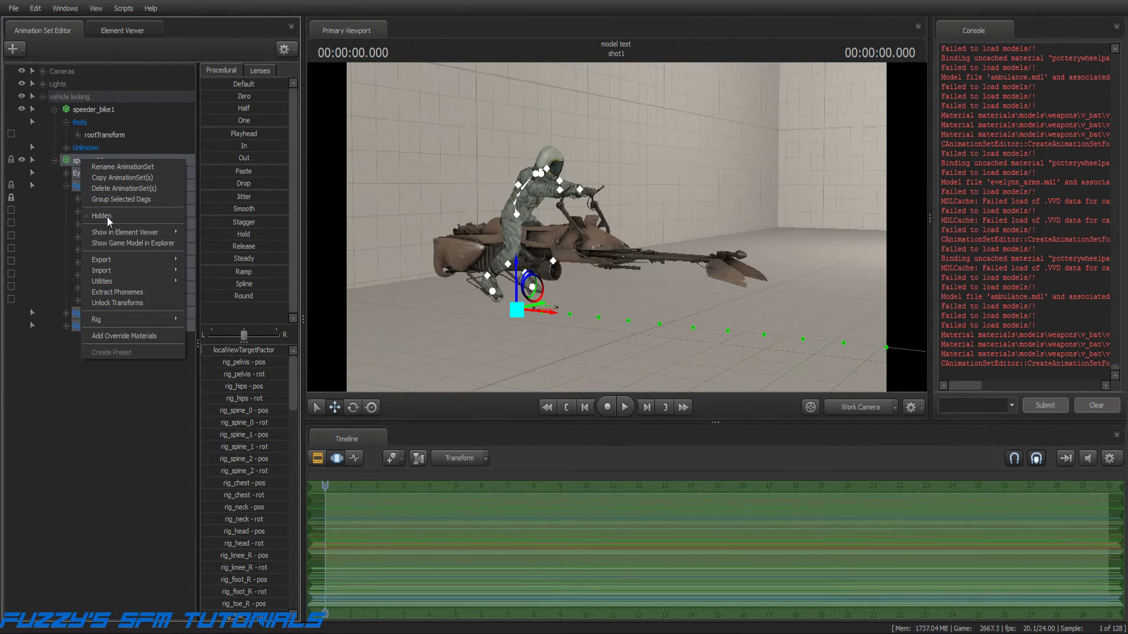
{"action": "left_click", "coordinate": [108, 303]}
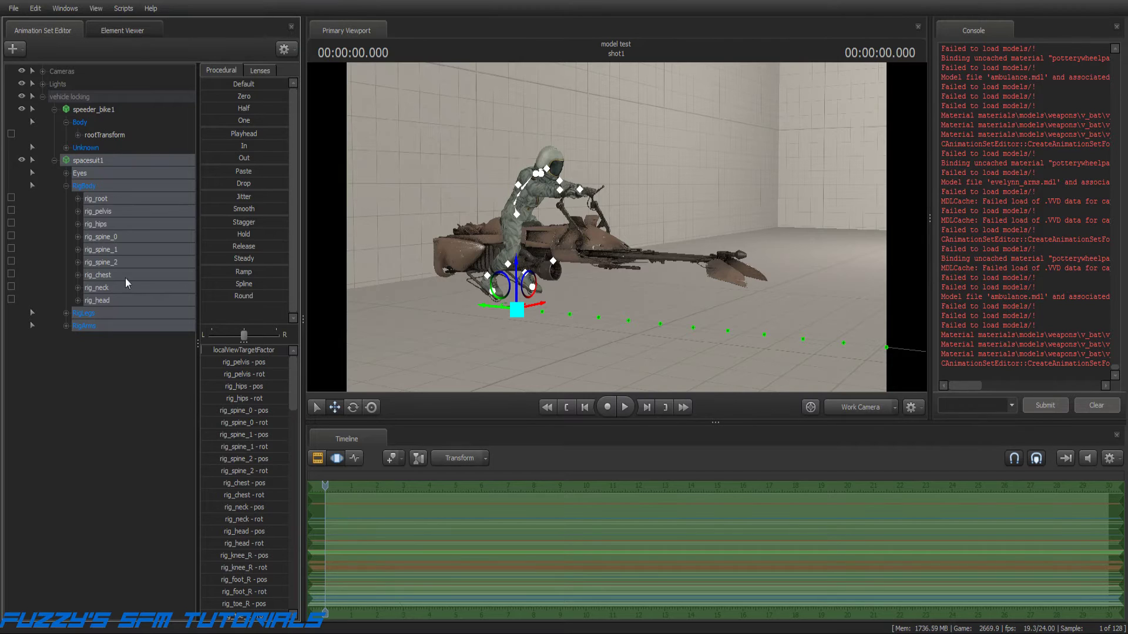
Lock speeder_bike1's rootTransform to spacesuit1's rig_root
{"action": "left_click", "coordinate": [101, 202]}
{"action": "left_click", "coordinate": [107, 133]}
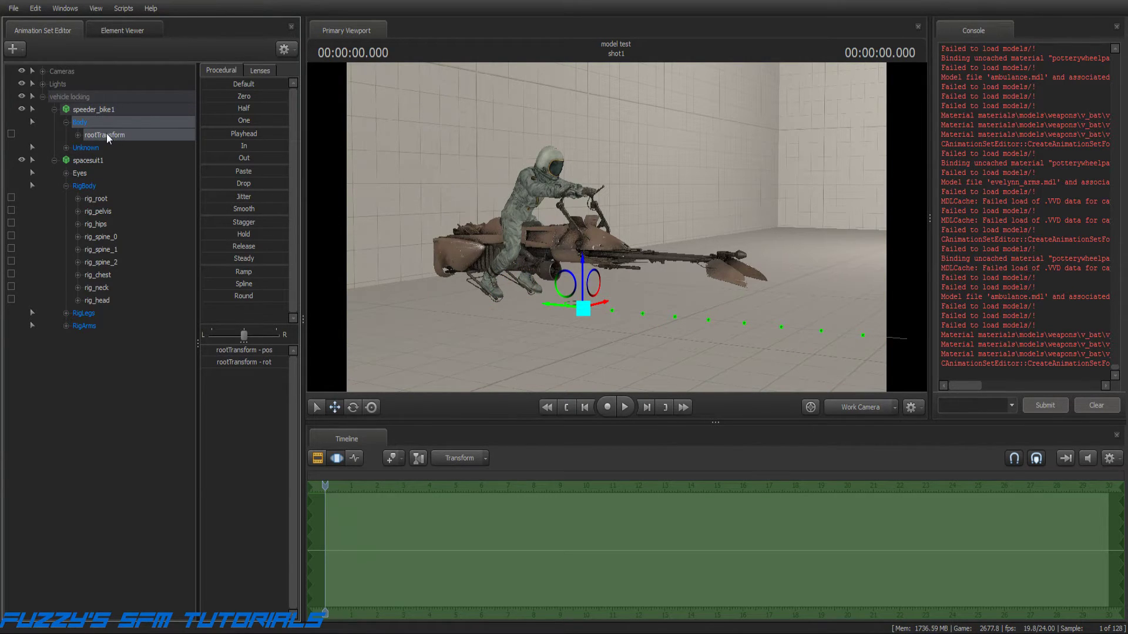
{"action": "left_click_drag", "start_coordinate": [107, 132], "coordinate": [99, 204]}
{"action": "left_click_drag", "start_coordinate": [93, 198], "coordinate": [100, 136]}
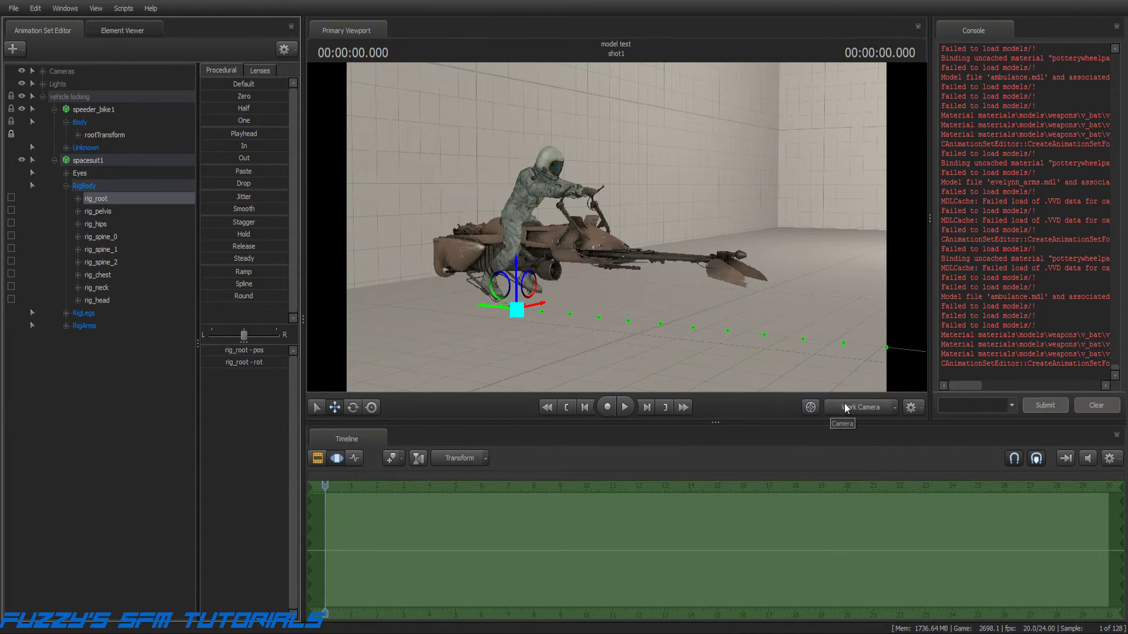
Play the bike's pass through camera1, and return to the first frame in the Work Camera
{"action": "left_click", "coordinate": [804, 408]}
{"action": "left_click", "coordinate": [624, 408]}
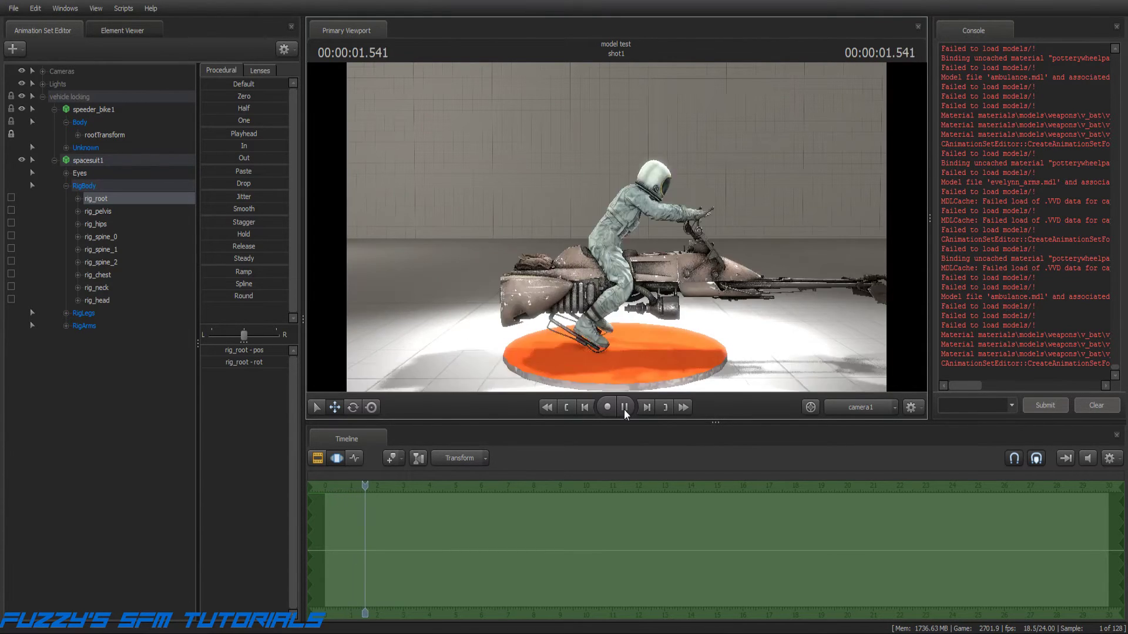
{"action": "left_click", "coordinate": [624, 407]}
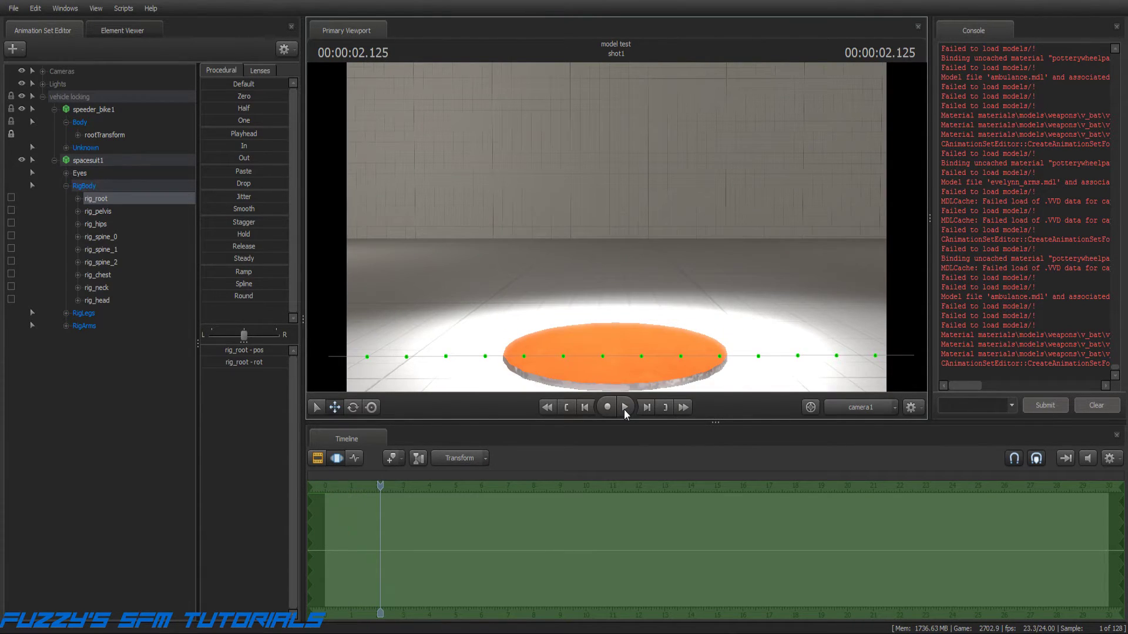
{"action": "left_click", "coordinate": [851, 404]}
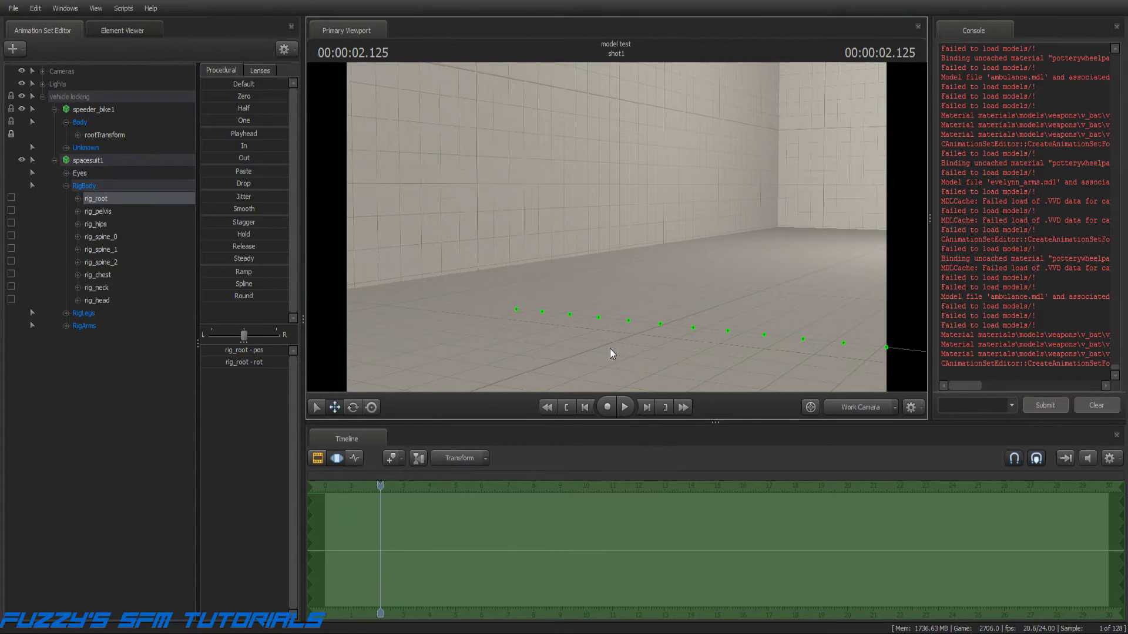
{"action": "left_click", "coordinate": [568, 408]}
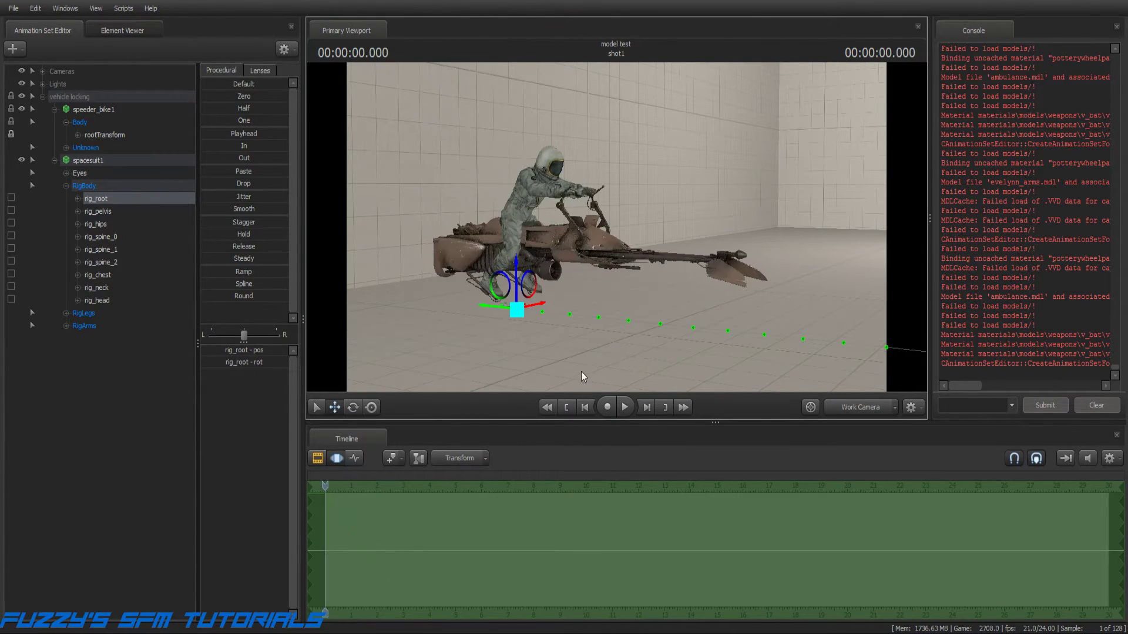
Watch the rider and bike travel away toward the lit platform in the Work Camera, and return the playhead to the start
{"action": "mouse_move", "coordinate": [616, 227]}
{"action": "left_mouse_down"}
{"action": "mouse_move", "coordinate": [699, 244]}
{"action": "mouse_move", "coordinate": [793, 238]}
{"action": "mouse_move", "coordinate": [664, 242]}
{"action": "mouse_move", "coordinate": [745, 229]}
{"action": "mouse_move", "coordinate": [616, 230]}
{"action": "left_mouse_up"}
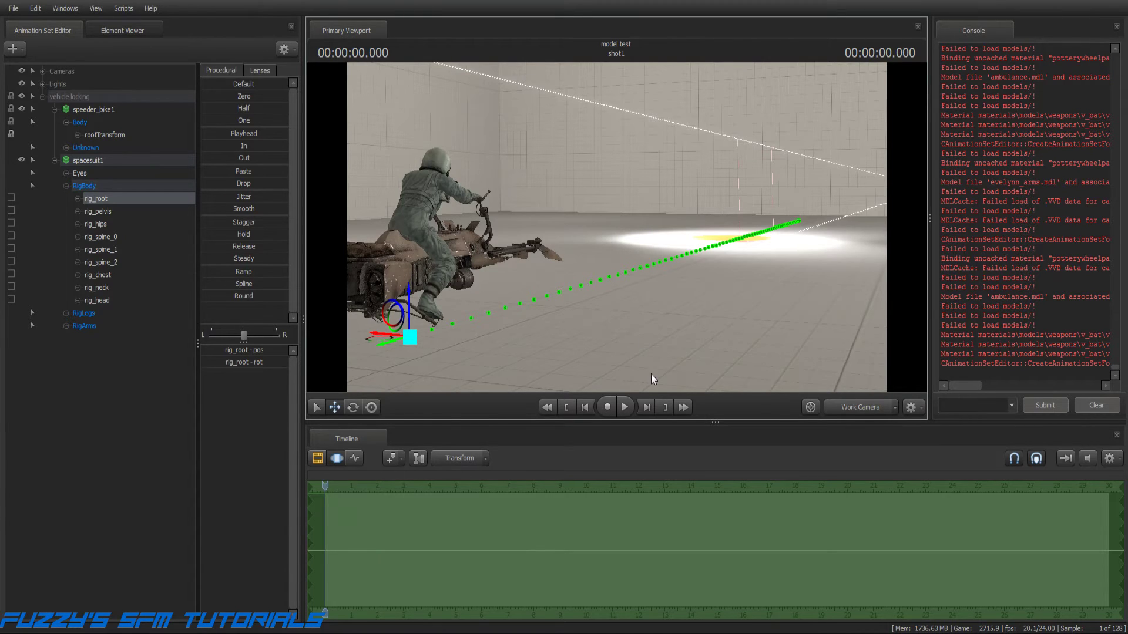
{"action": "left_click", "coordinate": [624, 407]}
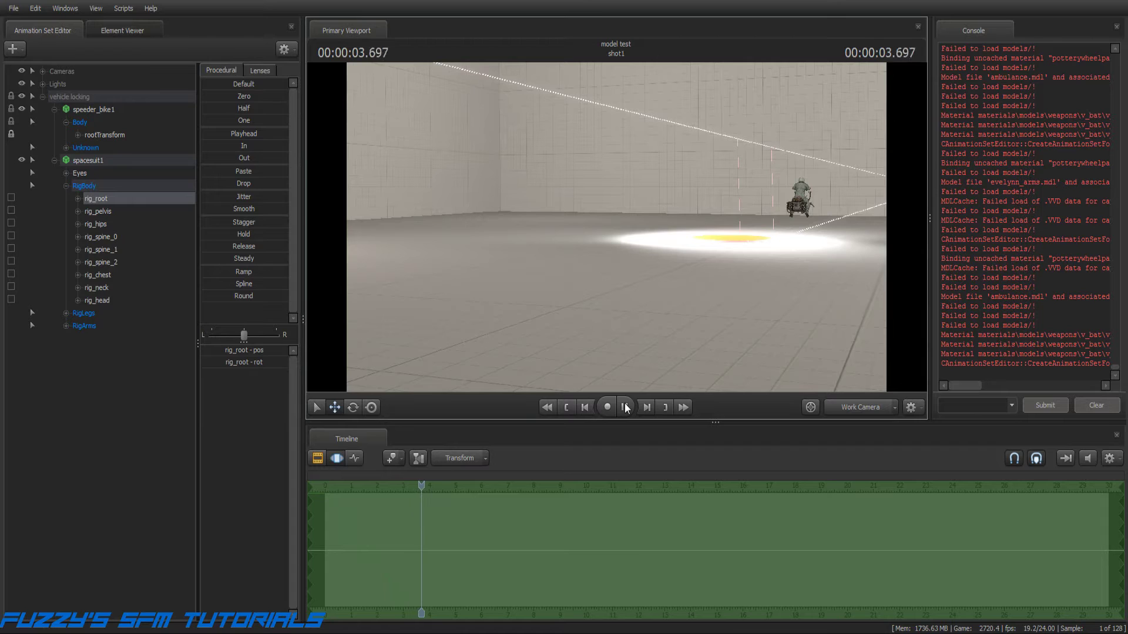
{"action": "left_click", "coordinate": [625, 407]}
{"action": "left_click", "coordinate": [565, 411]}
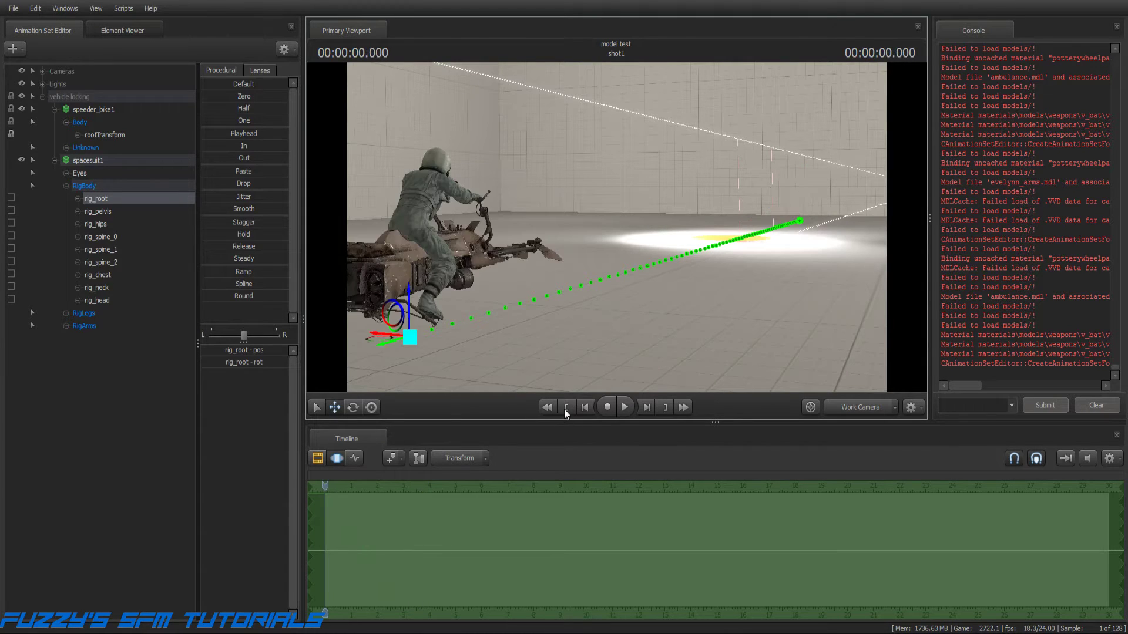
Try moving spacesuit1's rig_root at the first frame, undo the move, and try the same with speeder_bike1's rootTransform
{"action": "key", "text": "d"}
{"action": "left_click_drag", "start_coordinate": [699, 329], "coordinate": [479, 302]}
{"action": "key", "text": "w"}
{"action": "key", "text": "d"}
{"action": "key", "text": "w"}
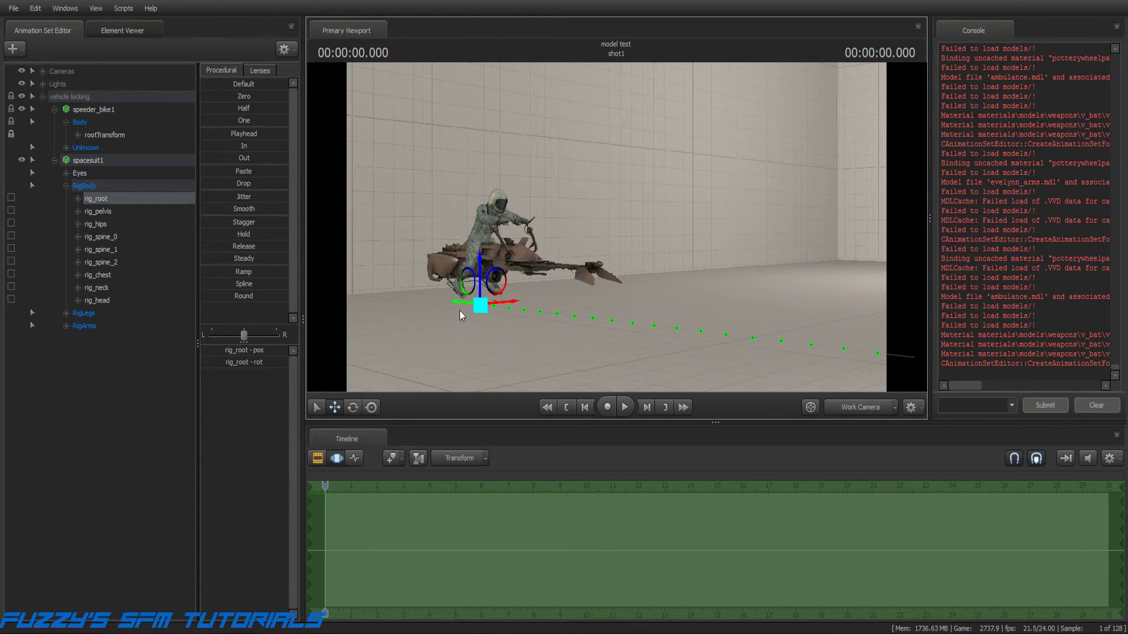
{"action": "mouse_move", "coordinate": [457, 302]}
{"action": "left_mouse_down"}
{"action": "mouse_move", "coordinate": [555, 323]}
{"action": "mouse_move", "coordinate": [466, 300]}
{"action": "mouse_move", "coordinate": [514, 309]}
{"action": "mouse_move", "coordinate": [476, 302]}
{"action": "left_mouse_up"}
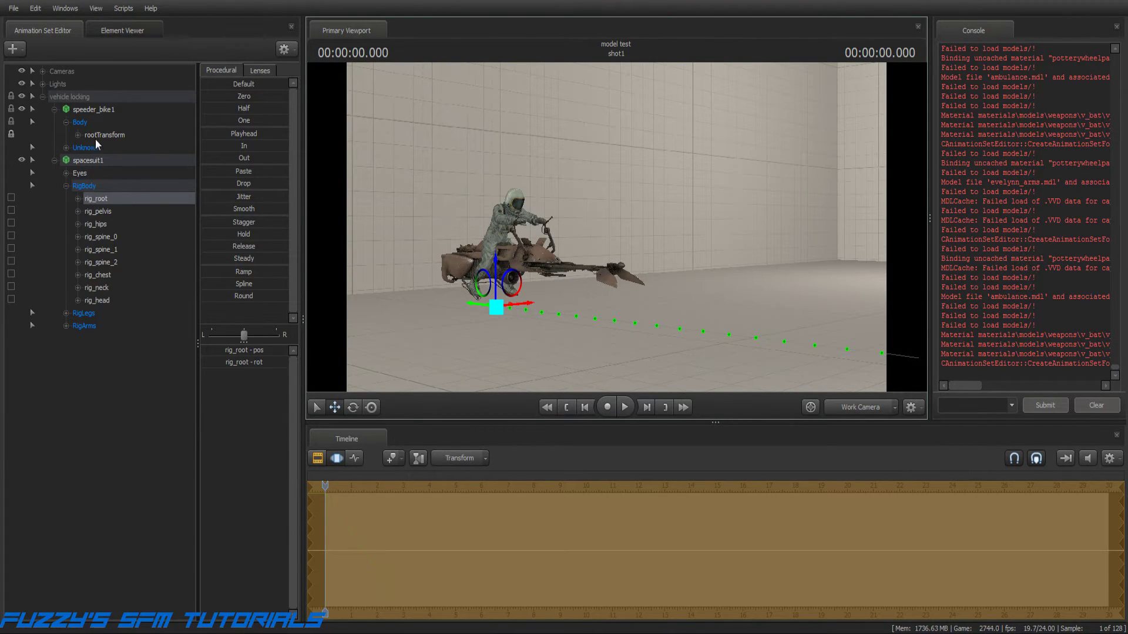
{"action": "key", "text": "ctrl+z"}
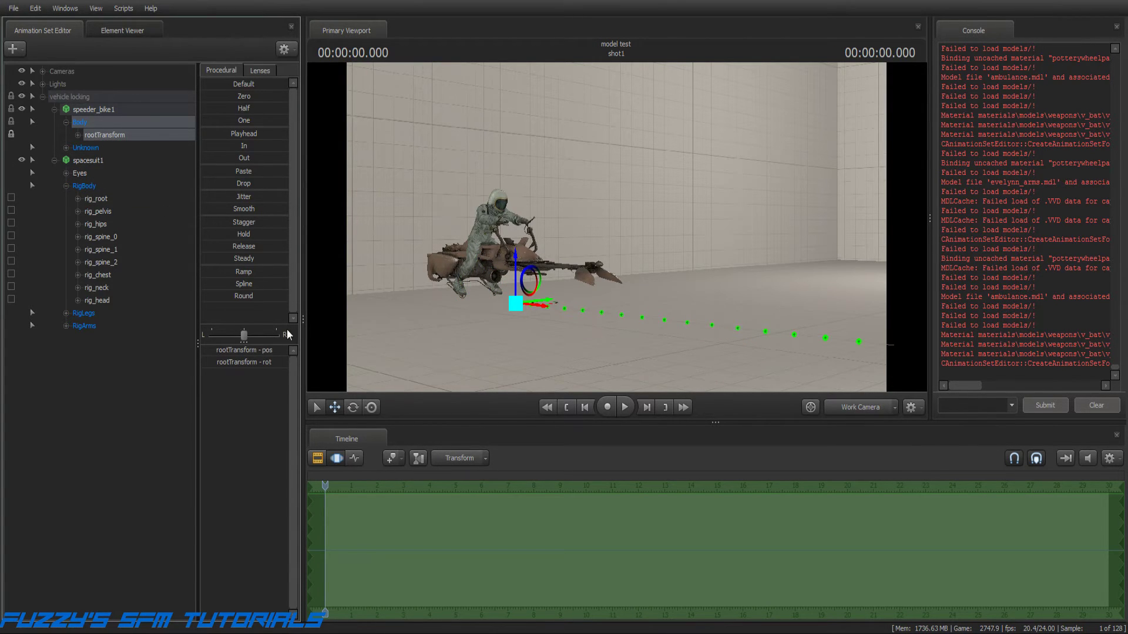
{"action": "left_click_drag", "start_coordinate": [543, 310], "coordinate": [555, 332]}
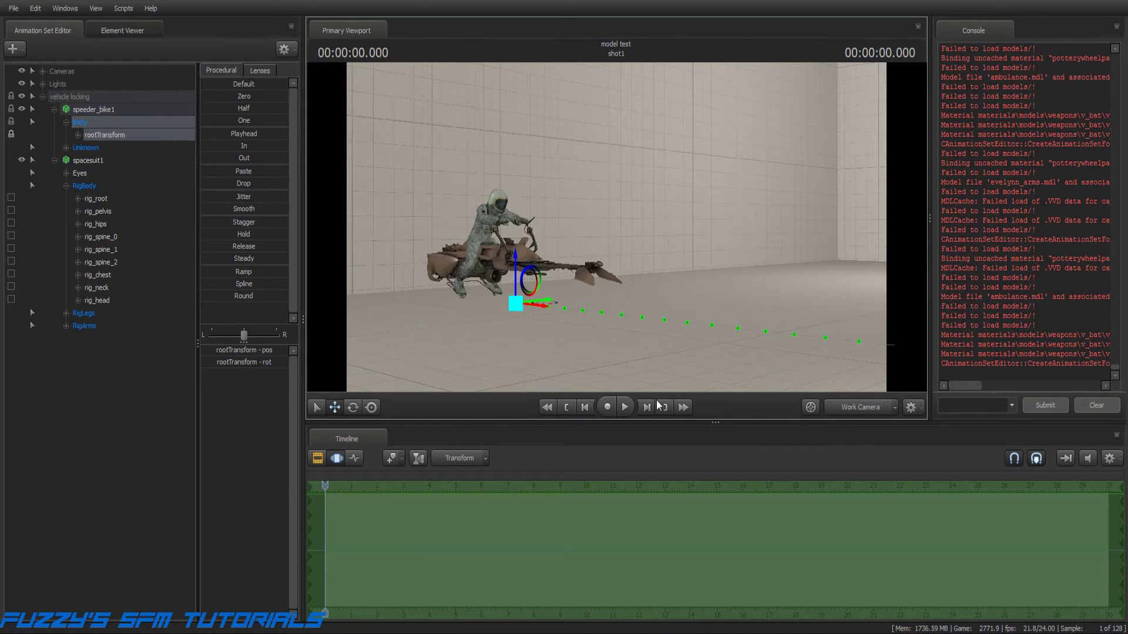
Play the locked bike's motion from close behind the rider in the Work Camera, and rewind to the first frame
{"action": "left_click_drag", "start_coordinate": [585, 369], "coordinate": [785, 370]}
{"action": "key", "text": "a"}
{"action": "key", "text": "a"}
{"action": "mouse_move", "coordinate": [636, 270]}
{"action": "left_mouse_down"}
{"action": "mouse_move", "coordinate": [658, 271]}
{"action": "mouse_move", "coordinate": [631, 275]}
{"action": "mouse_move", "coordinate": [640, 276]}
{"action": "left_mouse_up"}
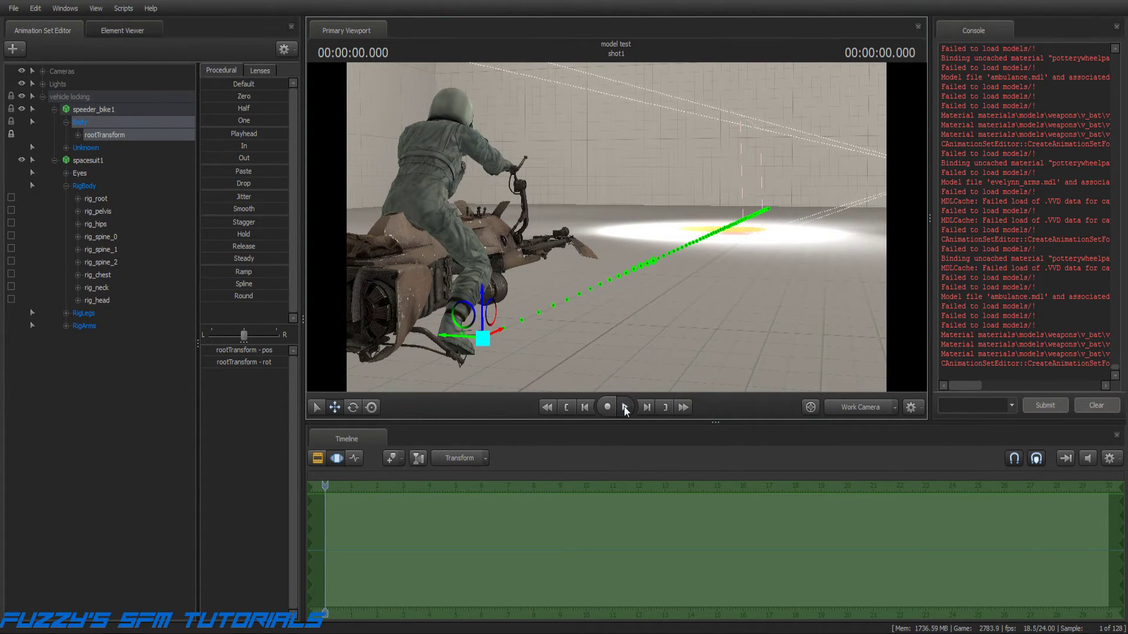
{"action": "left_click", "coordinate": [625, 407]}
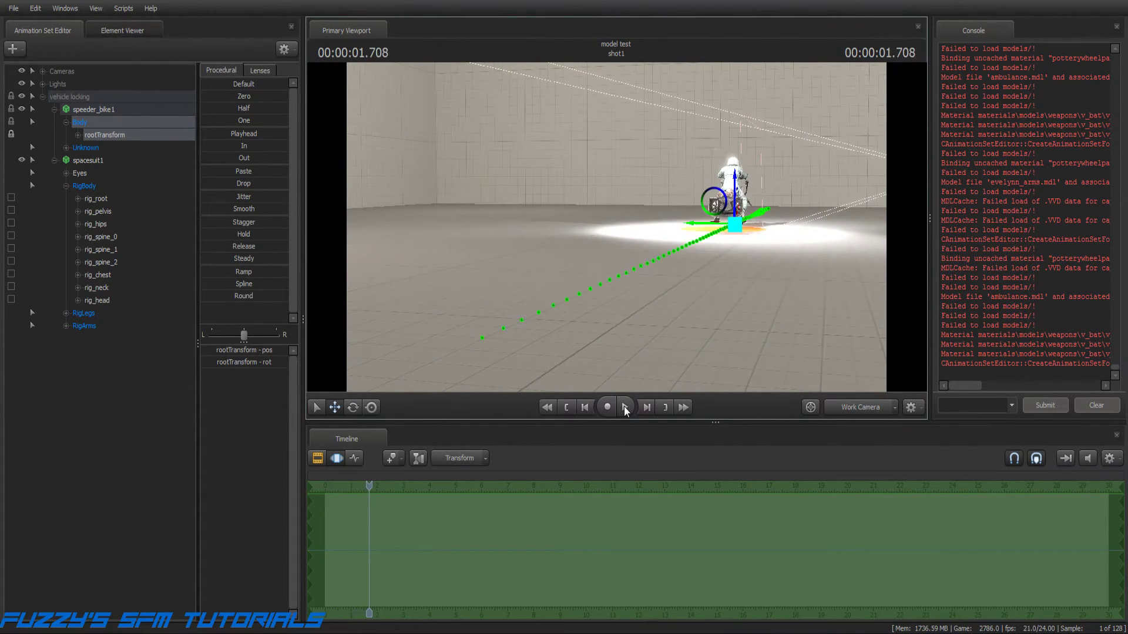
{"action": "left_click", "coordinate": [624, 408]}
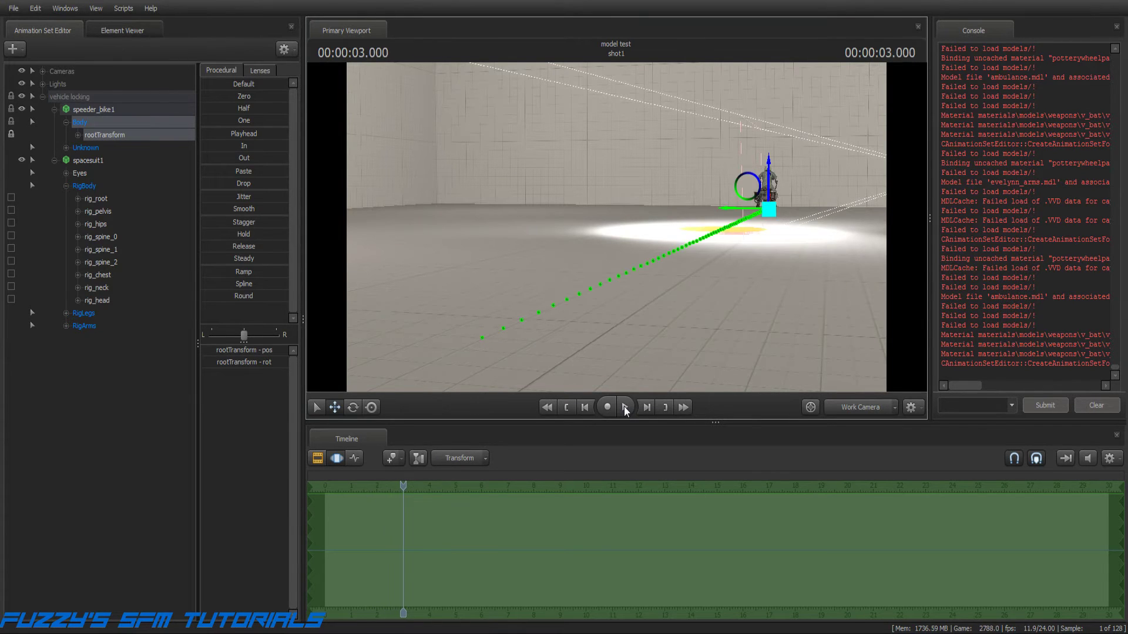
{"action": "left_click", "coordinate": [569, 409]}
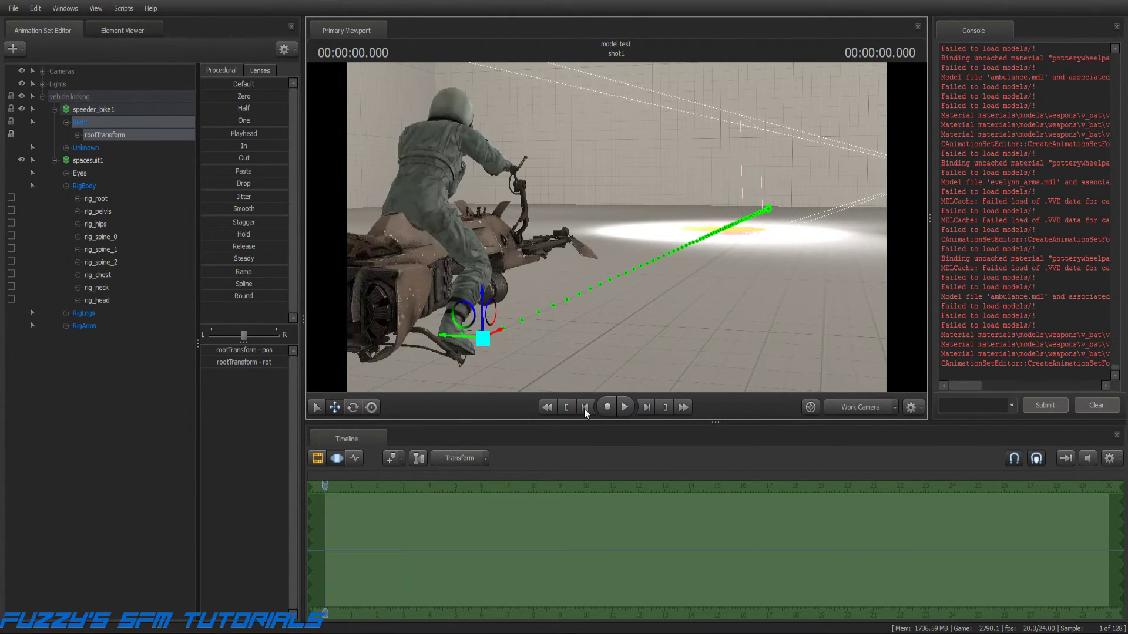
Clear the selection, play the bike's approach from a front view beyond the platform, and rewind to the start
{"action": "left_click_drag", "start_coordinate": [694, 314], "coordinate": [357, 285]}
{"action": "key", "text": "s"}
{"action": "key", "text": "d"}
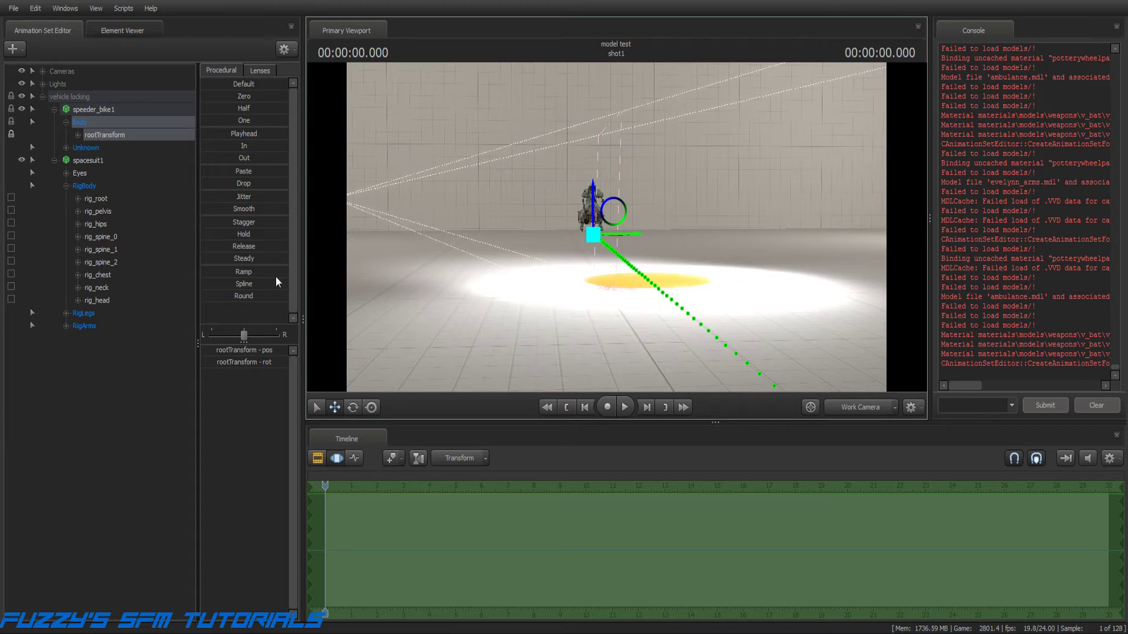
{"action": "left_click", "coordinate": [53, 383]}
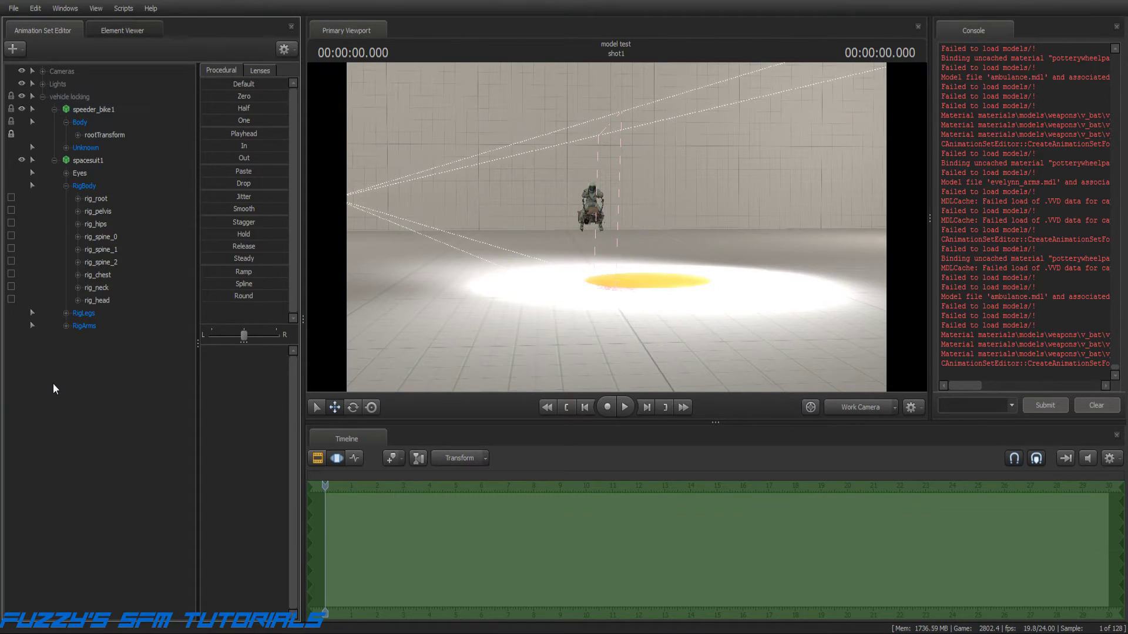
{"action": "left_click", "coordinate": [625, 407]}
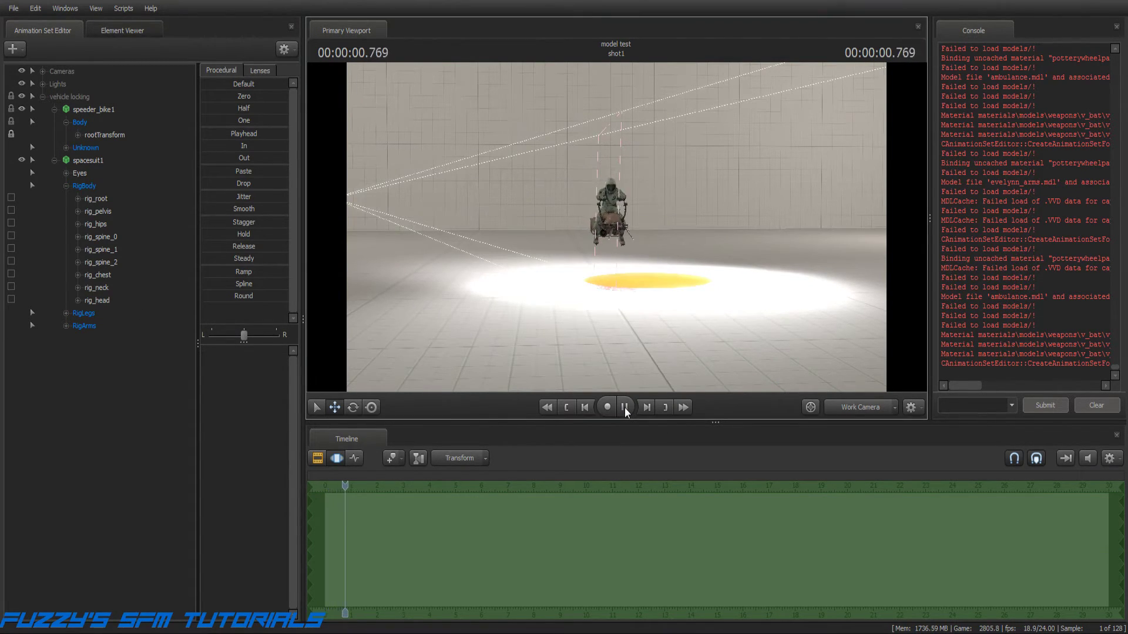
{"action": "left_click", "coordinate": [625, 407]}
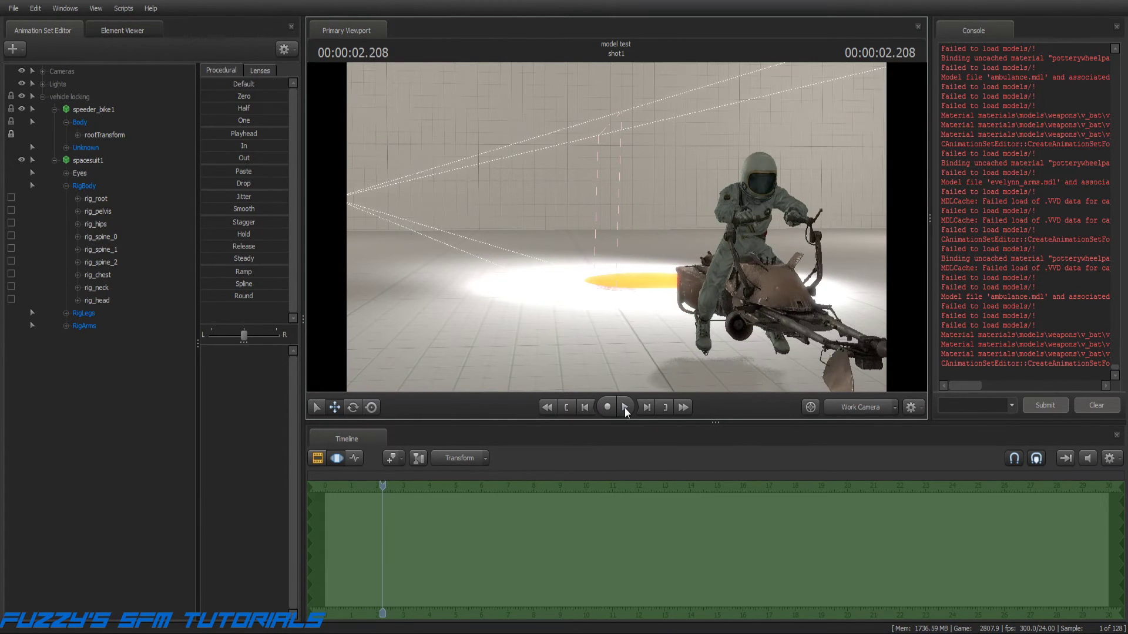
{"action": "left_click", "coordinate": [625, 408]}
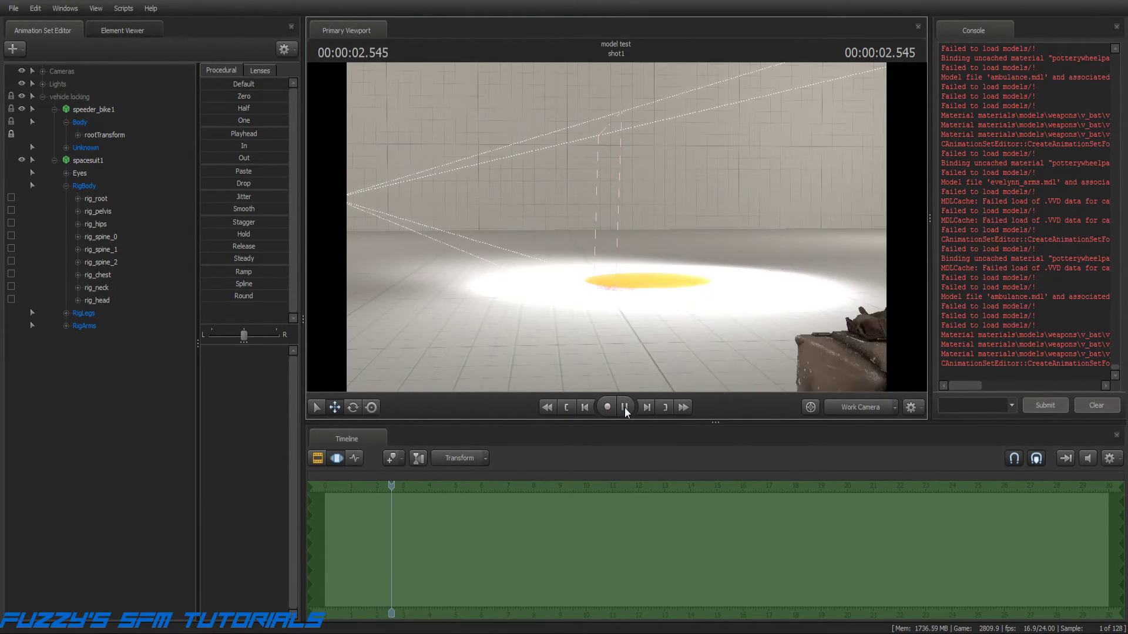
{"action": "left_click", "coordinate": [625, 407]}
{"action": "left_click", "coordinate": [567, 406]}
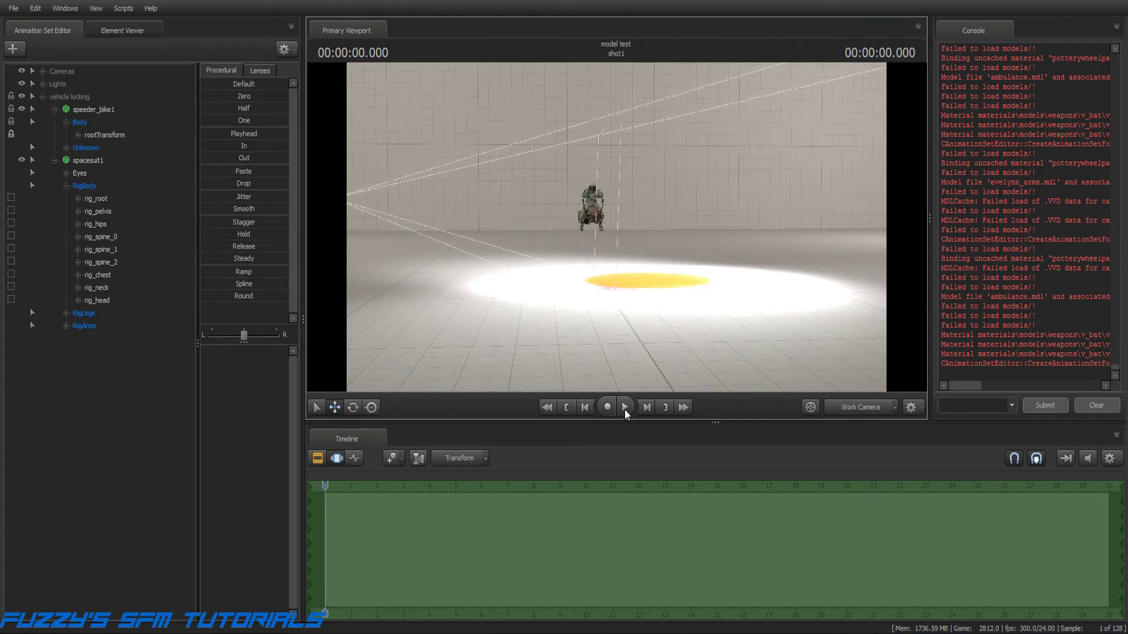
Play the approach again, pausing partway to view the rider and bike from a different angle before resuming
{"action": "left_click", "coordinate": [625, 410]}
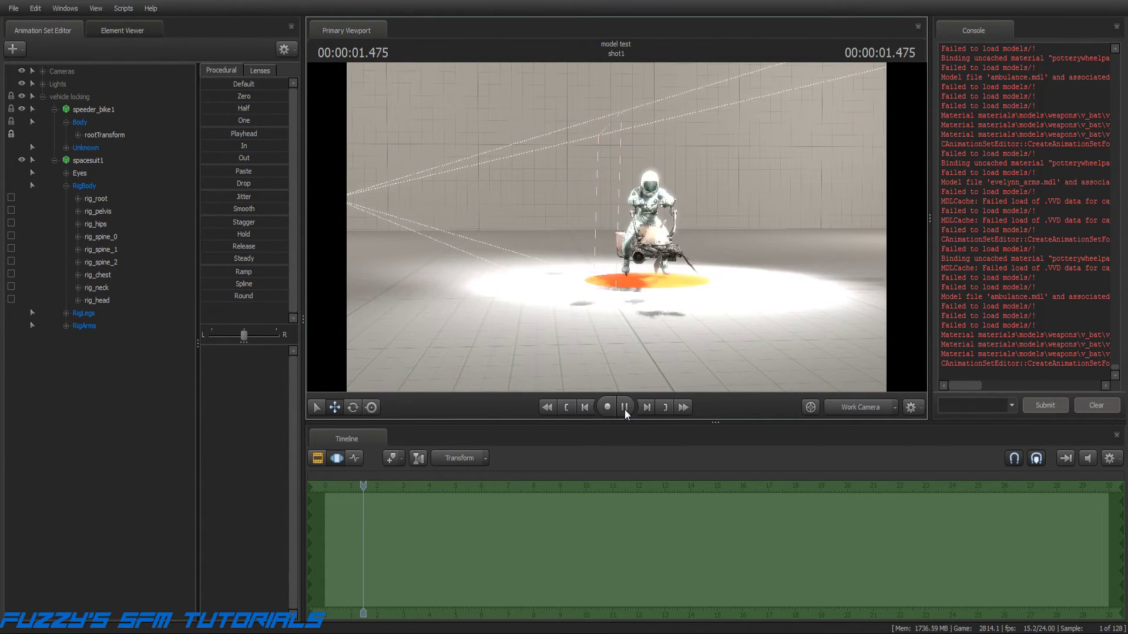
{"action": "left_click", "coordinate": [625, 410]}
{"action": "left_click_drag", "start_coordinate": [566, 372], "coordinate": [675, 337]}
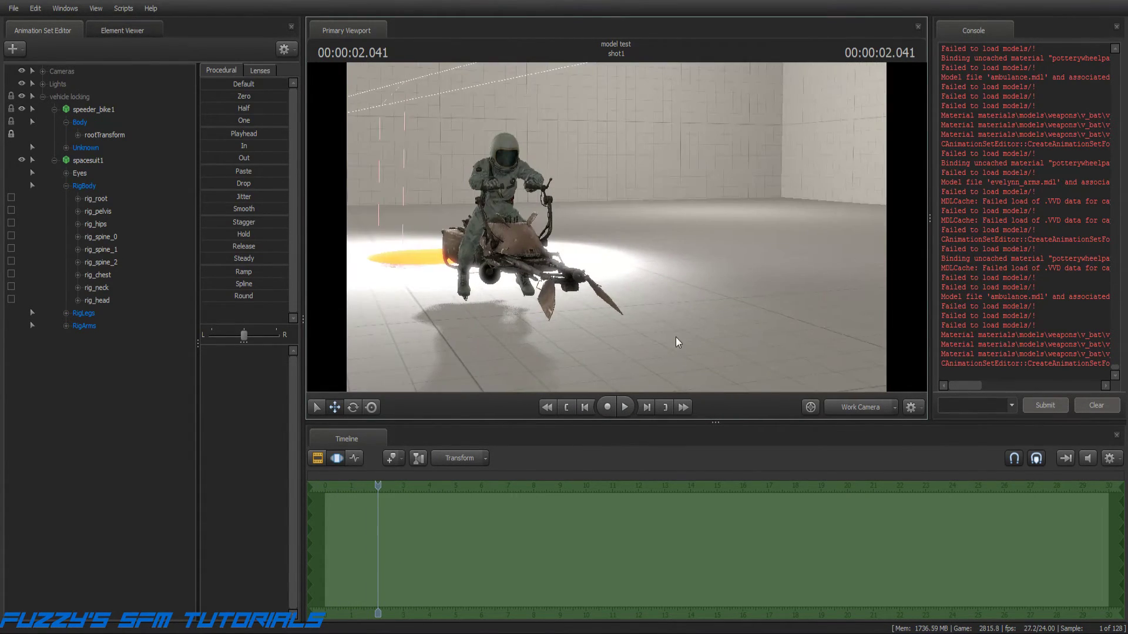
{"action": "left_click", "coordinate": [625, 410]}
{"action": "left_click", "coordinate": [625, 410]}
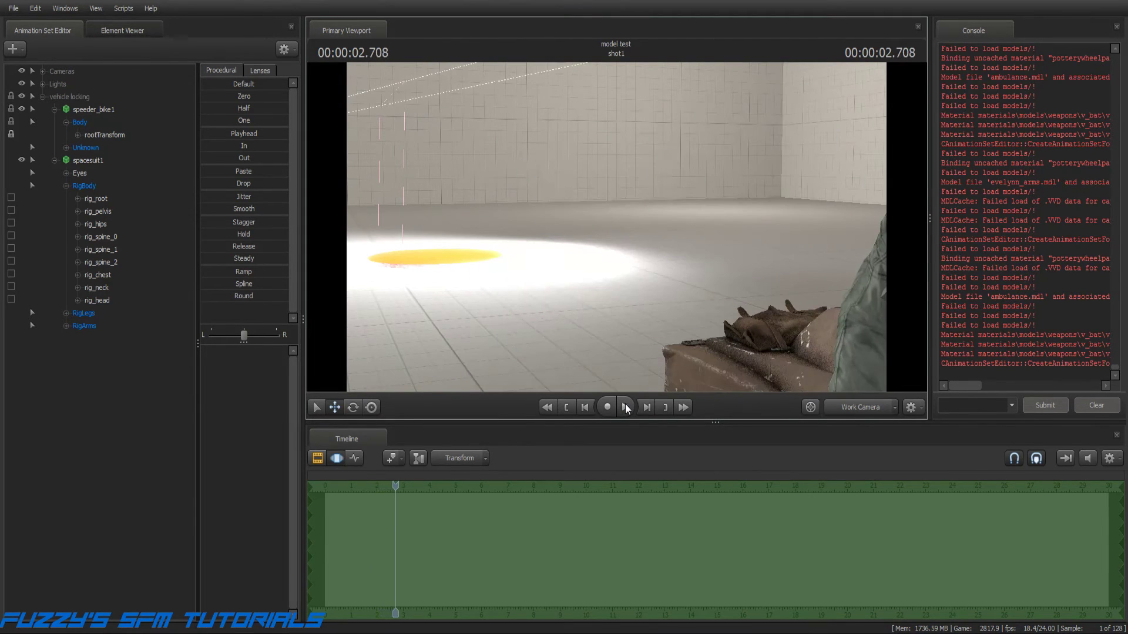
Step back and forth frame by frame around 00:00:02.708 in a side view to check the rider's alignment on the bike
{"action": "mouse_move", "coordinate": [607, 341]}
{"action": "left_mouse_down"}
{"action": "mouse_move", "coordinate": [694, 347]}
{"action": "mouse_move", "coordinate": [734, 372]}
{"action": "mouse_move", "coordinate": [546, 365]}
{"action": "mouse_move", "coordinate": [611, 358]}
{"action": "mouse_move", "coordinate": [617, 341]}
{"action": "mouse_move", "coordinate": [605, 348]}
{"action": "left_mouse_up"}
{"action": "key", "text": "s"}
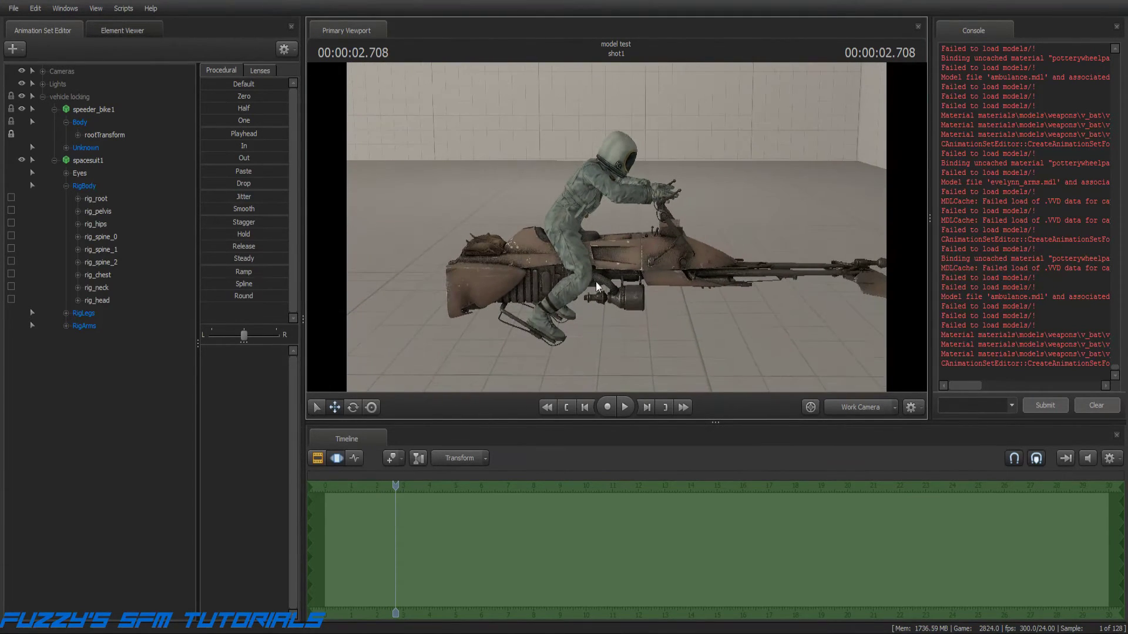
{"action": "left_click", "coordinate": [584, 407]}
{"action": "left_click", "coordinate": [584, 408]}
{"action": "left_click", "coordinate": [584, 407]}
{"action": "left_click", "coordinate": [584, 407]}
{"action": "left_click", "coordinate": [584, 407]}
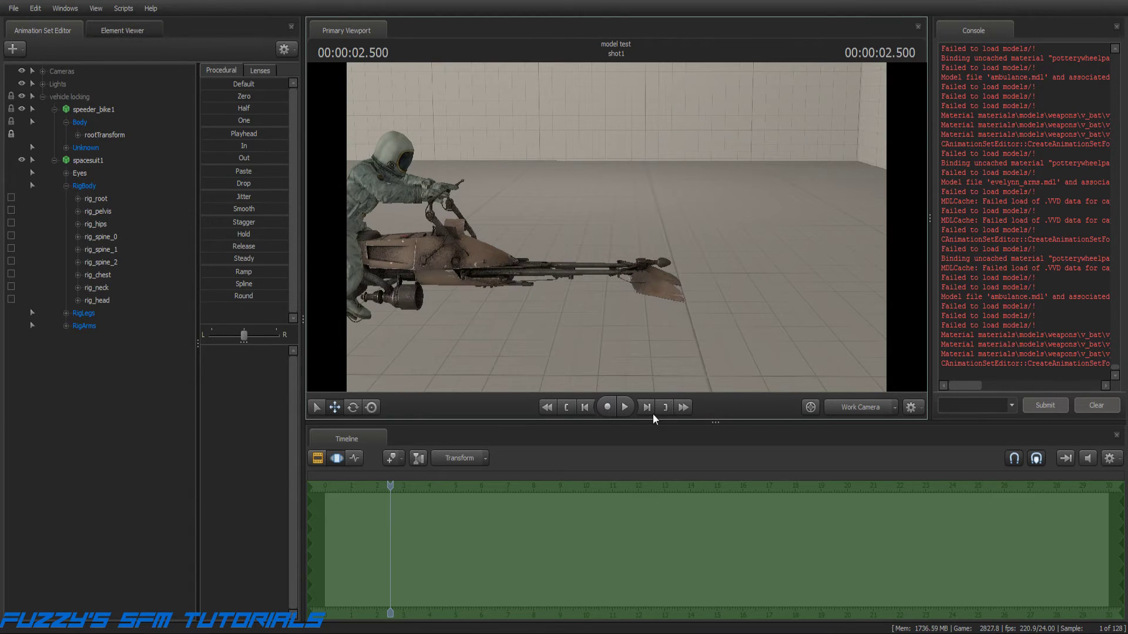
{"action": "left_click", "coordinate": [649, 408]}
{"action": "left_click", "coordinate": [649, 407]}
{"action": "left_click", "coordinate": [648, 408]}
{"action": "left_click", "coordinate": [649, 408]}
{"action": "left_click", "coordinate": [648, 407]}
{"action": "left_click", "coordinate": [649, 408]}
{"action": "left_click", "coordinate": [648, 407]}
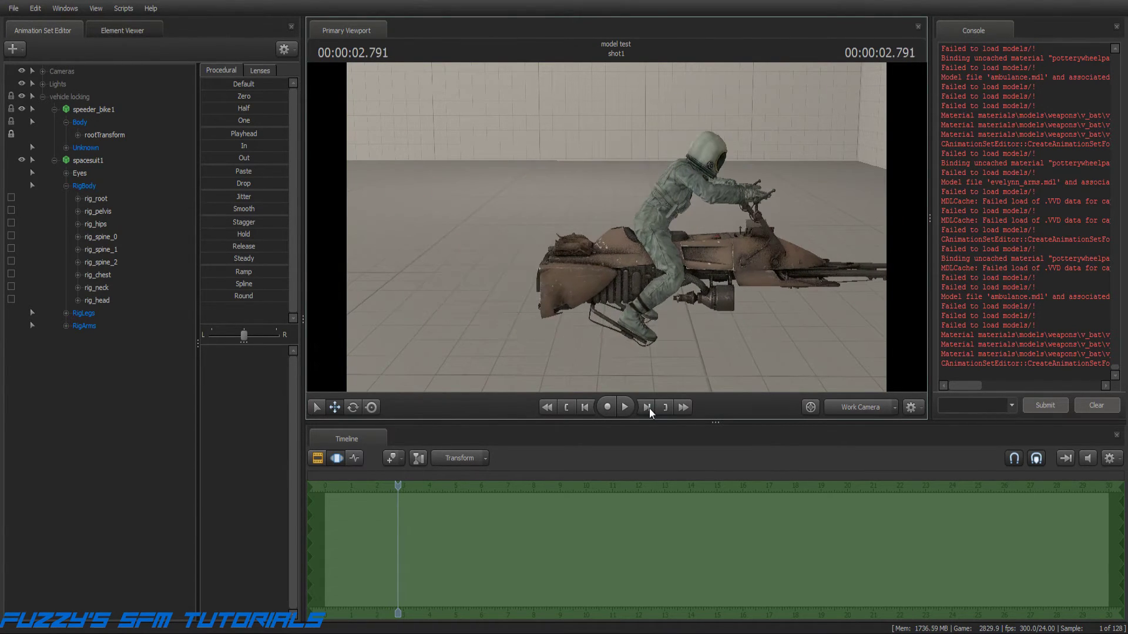
{"action": "left_click", "coordinate": [648, 408]}
{"action": "left_click", "coordinate": [584, 405]}
{"action": "left_click", "coordinate": [584, 405]}
{"action": "left_click", "coordinate": [584, 405]}
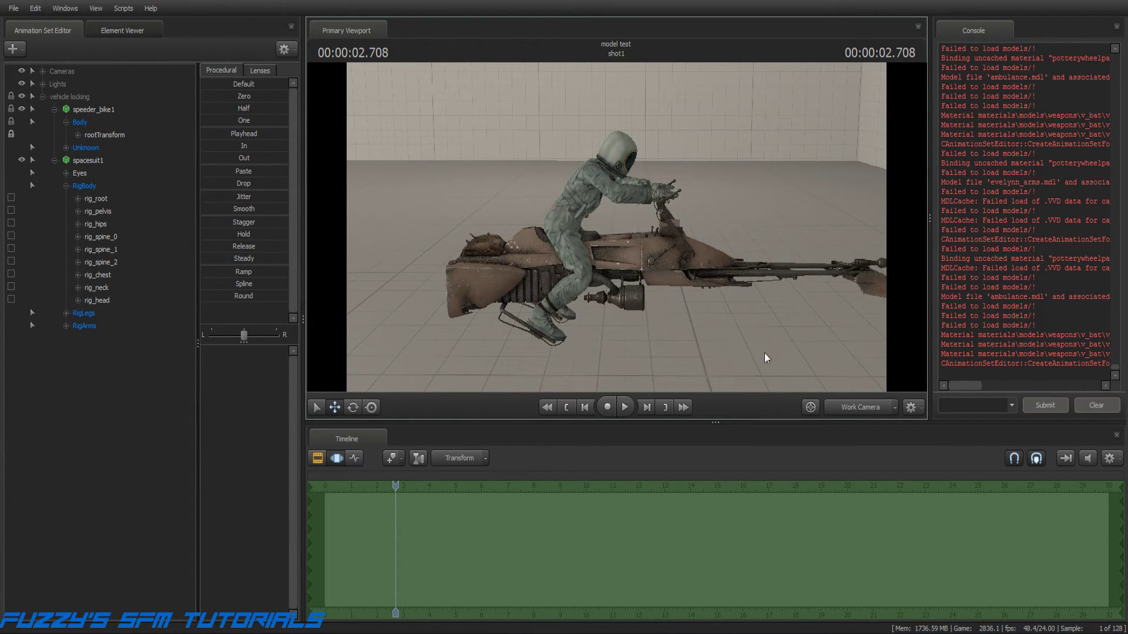
Play the pass from the start through camera1, and step back to 00:00:01.541 with the bike over the platform
{"action": "left_click", "coordinate": [851, 407]}
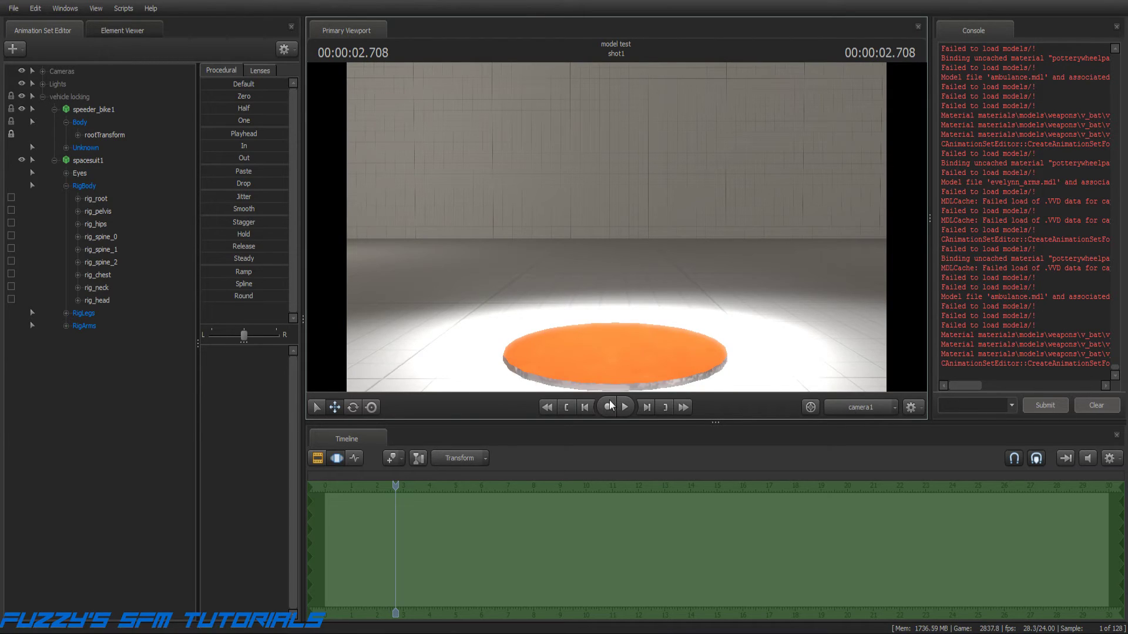
{"action": "left_click", "coordinate": [566, 408]}
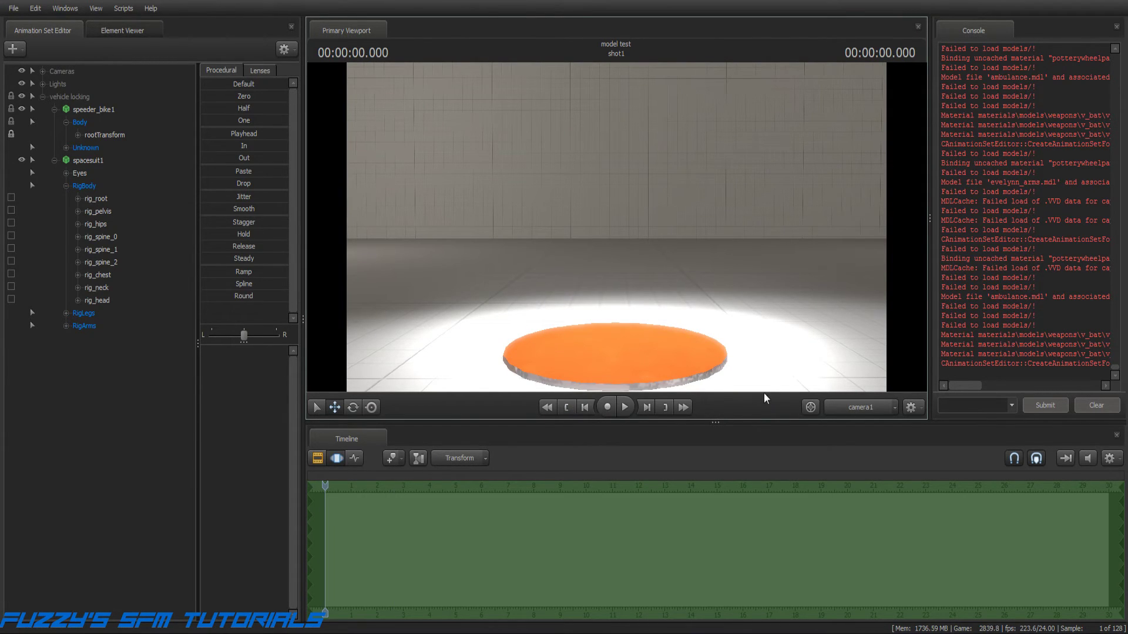
{"action": "left_click", "coordinate": [622, 410]}
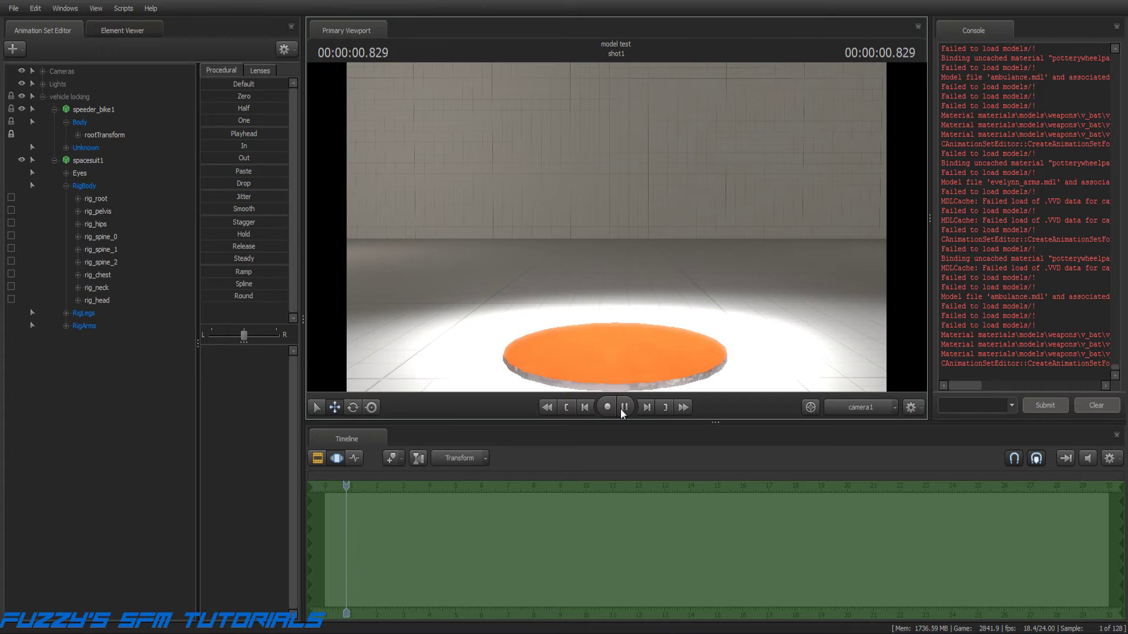
{"action": "left_click", "coordinate": [590, 409]}
{"action": "left_click", "coordinate": [589, 409]}
{"action": "left_click", "coordinate": [589, 409]}
{"action": "left_click", "coordinate": [590, 409]}
{"action": "left_click", "coordinate": [590, 408]}
{"action": "left_click", "coordinate": [590, 409]}
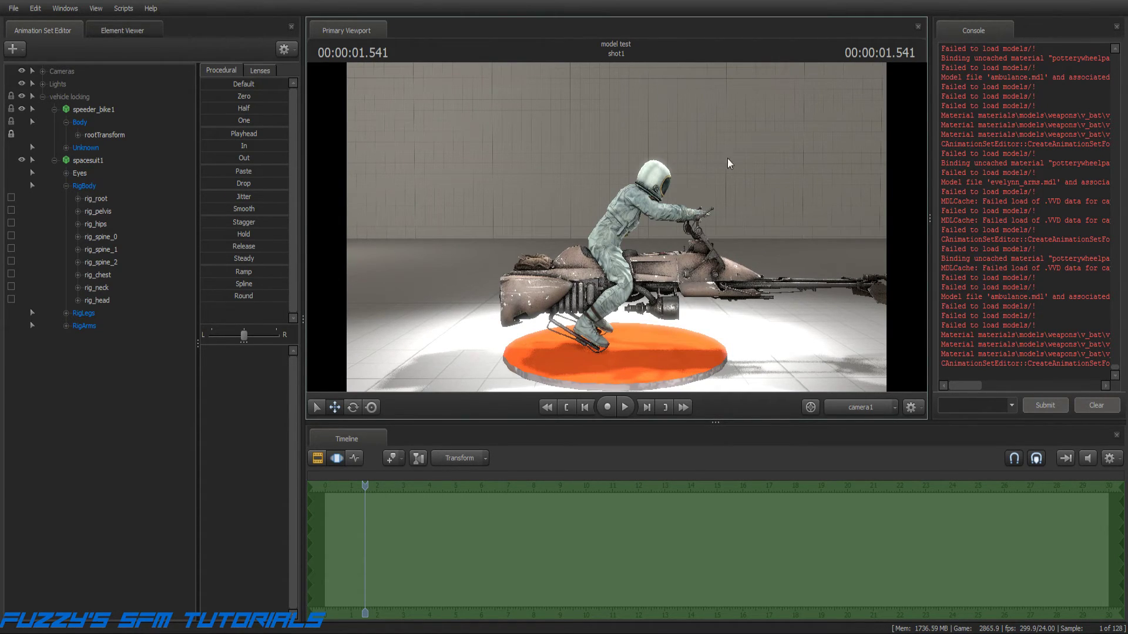
Step backward and forward through the camera1 pass to check the rider against the bike, and stop at 00:00:01.458
{"action": "left_click", "coordinate": [583, 408]}
{"action": "left_click", "coordinate": [584, 407]}
{"action": "left_click", "coordinate": [583, 408]}
{"action": "left_click", "coordinate": [584, 407]}
{"action": "left_click", "coordinate": [582, 408]}
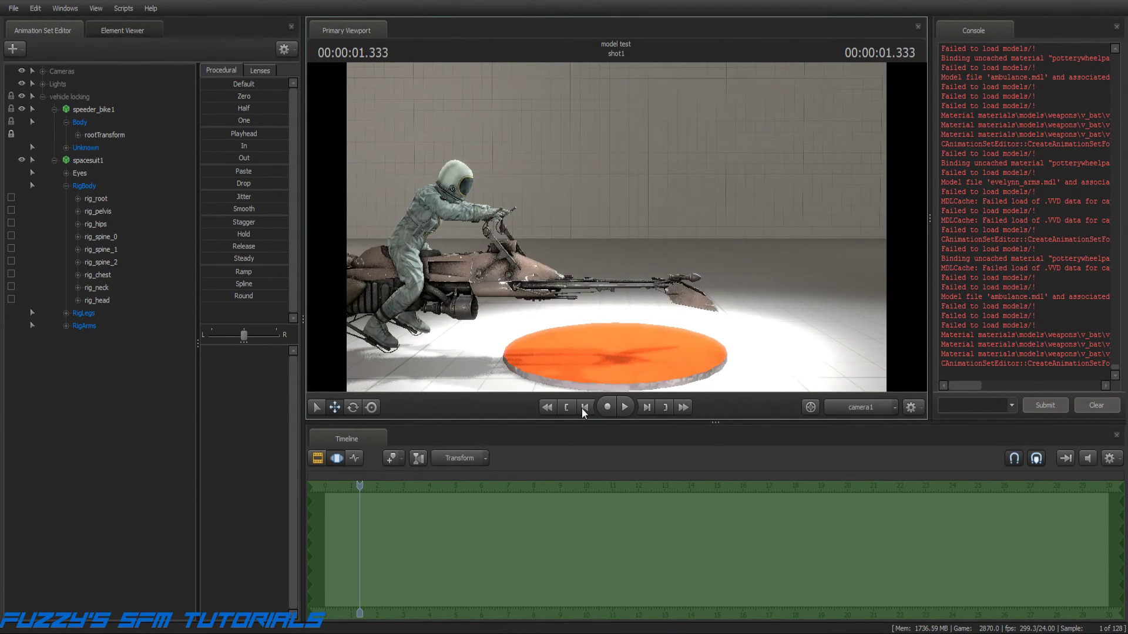
{"action": "left_click", "coordinate": [582, 407]}
{"action": "left_click", "coordinate": [642, 408]}
{"action": "left_click", "coordinate": [643, 408]}
{"action": "left_click", "coordinate": [643, 408]}
{"action": "left_click", "coordinate": [642, 408]}
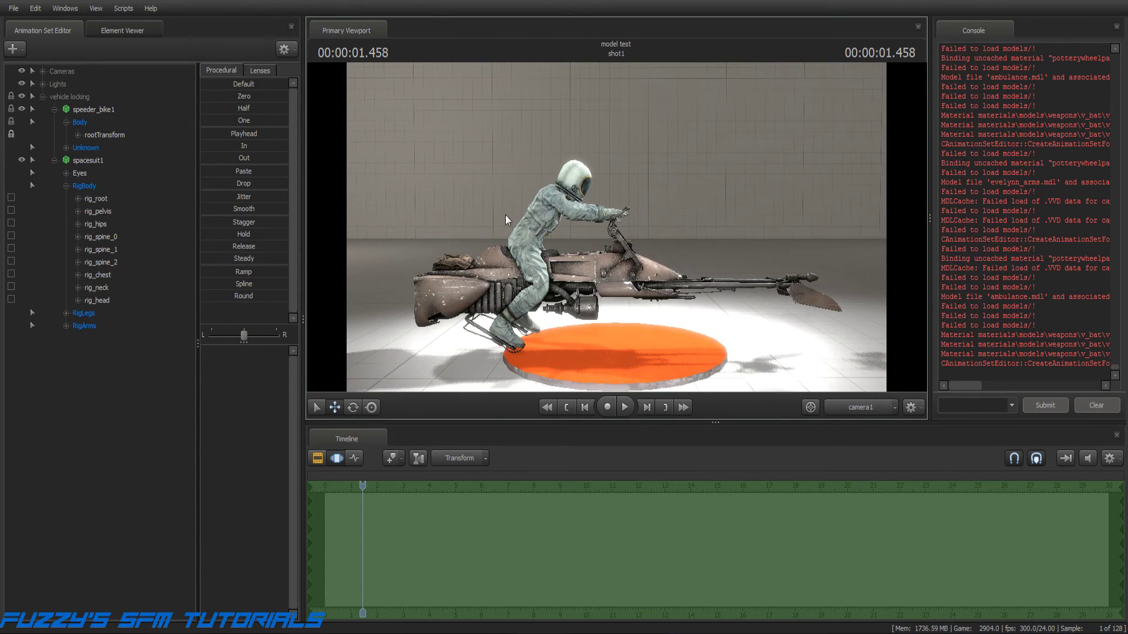
Try moving speeder_bike1's rootTransform and spacesuit1's rig_root over the platform at 00:00:01.458, and undo the rig_root move
{"action": "left_click", "coordinate": [103, 136]}
{"action": "mouse_move", "coordinate": [655, 347]}
{"action": "left_mouse_down"}
{"action": "mouse_move", "coordinate": [598, 346]}
{"action": "mouse_move", "coordinate": [692, 347]}
{"action": "mouse_move", "coordinate": [644, 347]}
{"action": "mouse_move", "coordinate": [662, 347]}
{"action": "left_mouse_up"}
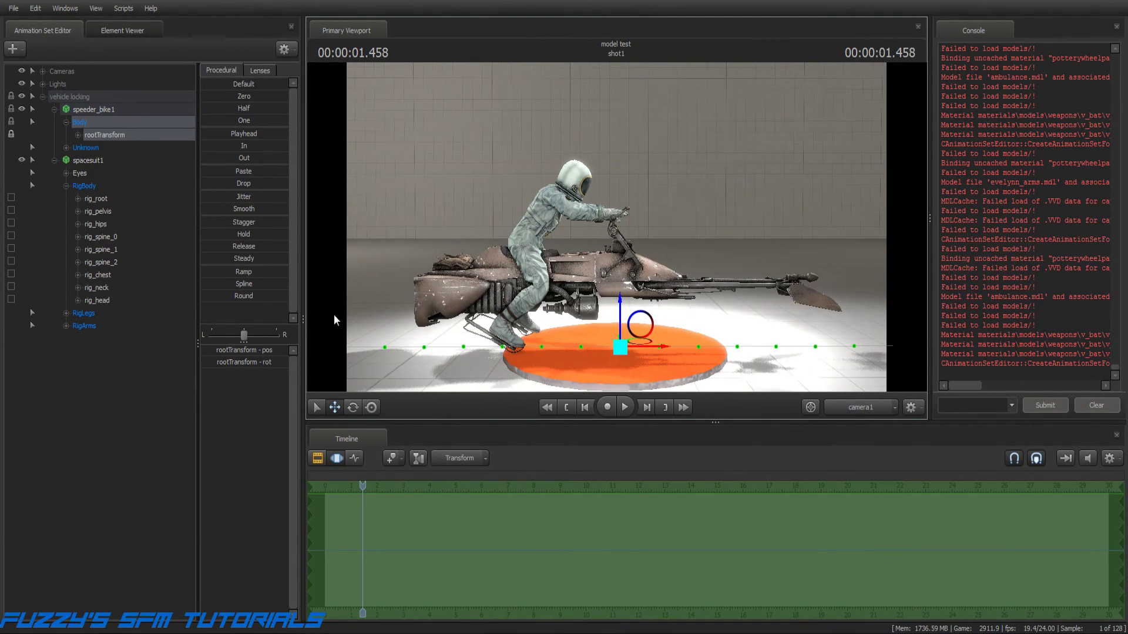
{"action": "left_click", "coordinate": [95, 199]}
{"action": "mouse_move", "coordinate": [494, 356]}
{"action": "left_mouse_down"}
{"action": "mouse_move", "coordinate": [438, 357]}
{"action": "mouse_move", "coordinate": [513, 357]}
{"action": "left_mouse_up"}
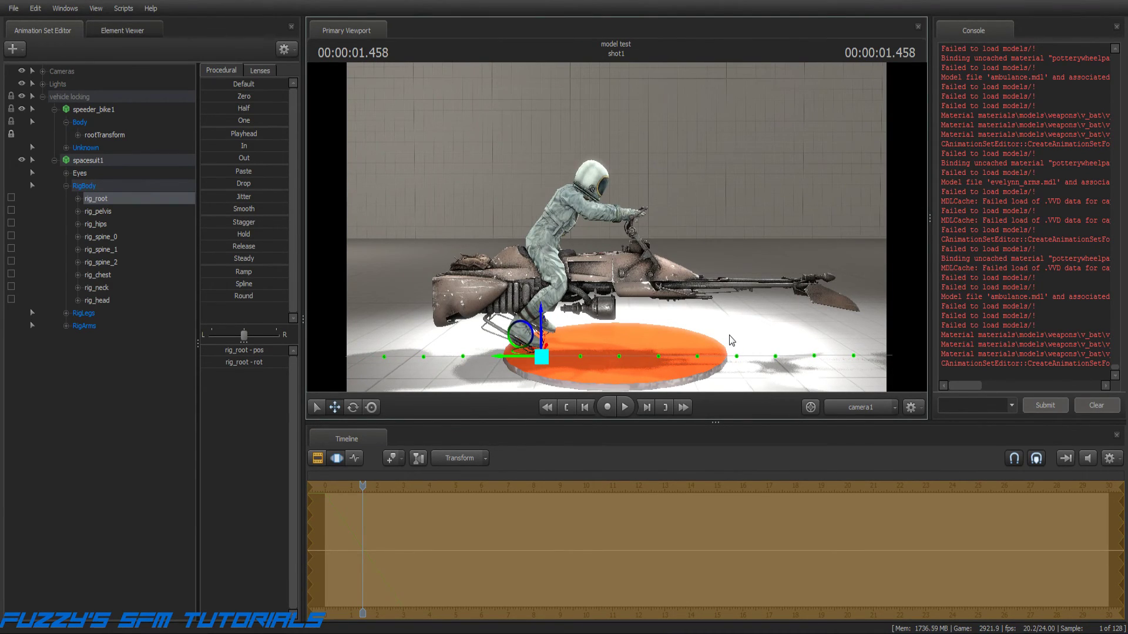
{"action": "key", "text": "ctrl+z"}
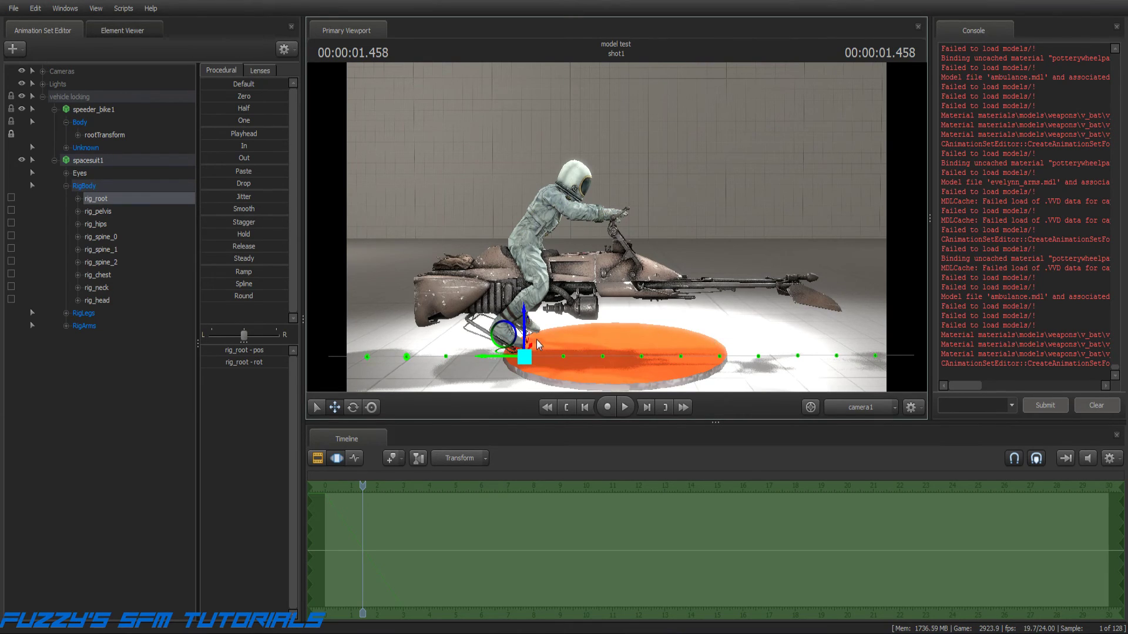
Replay the rider and bike's pass from the first frame through camera1, and pause after they leave the view
{"action": "left_click", "coordinate": [566, 407]}
{"action": "left_click", "coordinate": [624, 407]}
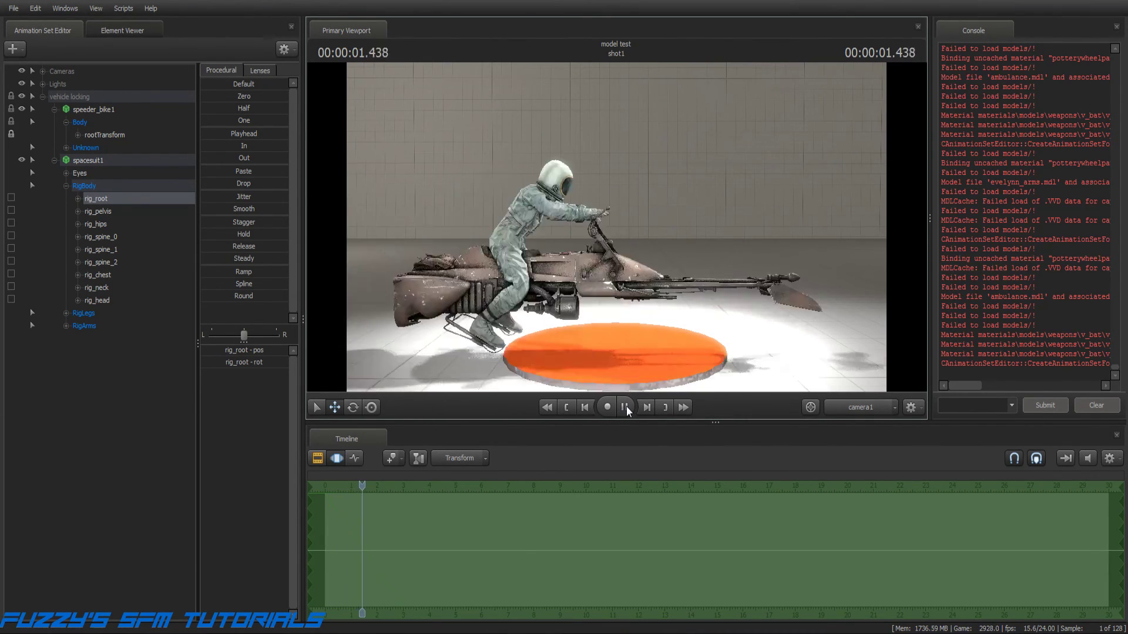
{"action": "left_click", "coordinate": [625, 407]}
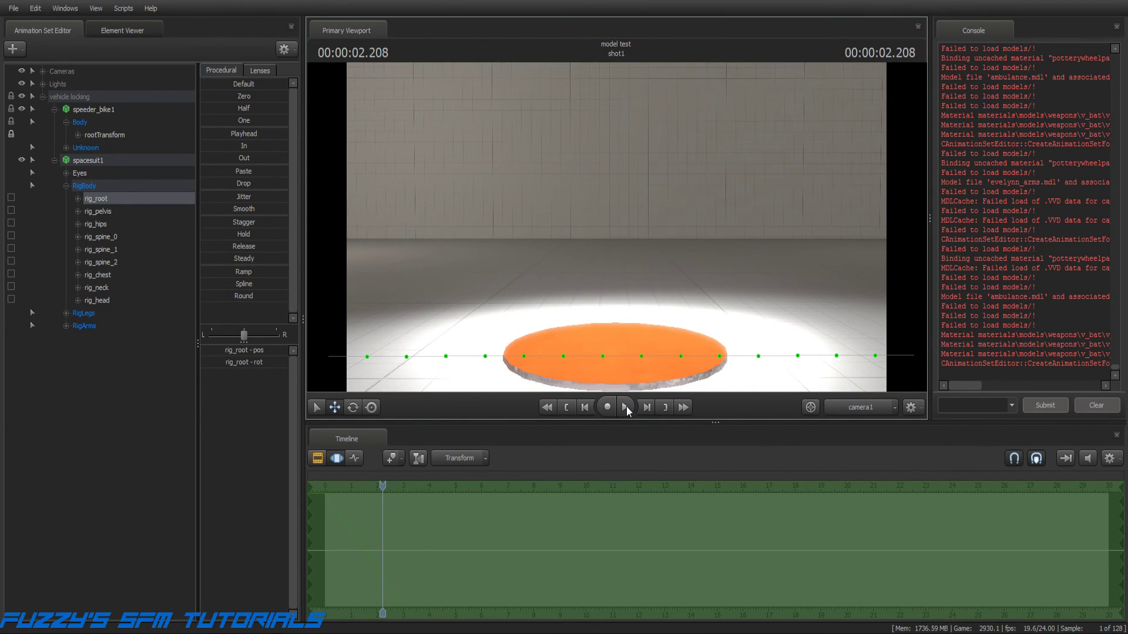